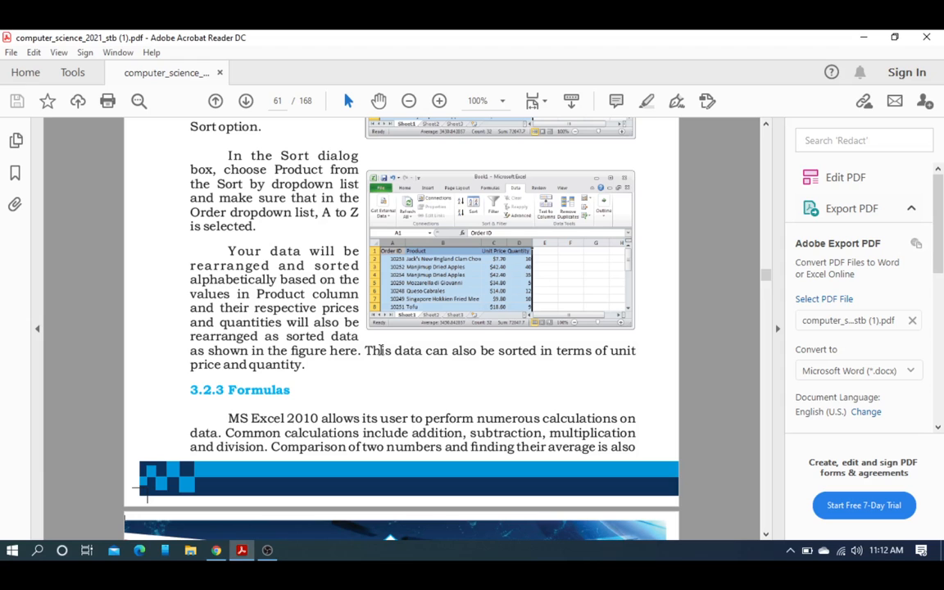
Step: Scroll the textbook PDF to the 3.2.3 Formulas section, then minimize Acrobat Reader
scroll(369, 369, "up", 3)
scroll(370, 368, "up", 17)
scroll(369, 368, "up", 4)
scroll(370, 368, "down", 5)
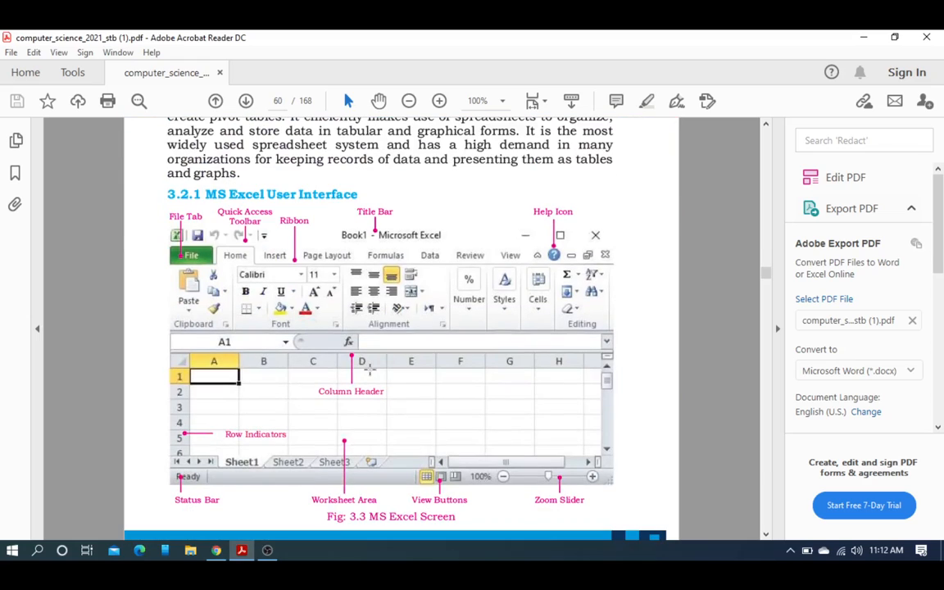
scroll(370, 368, "down", 20)
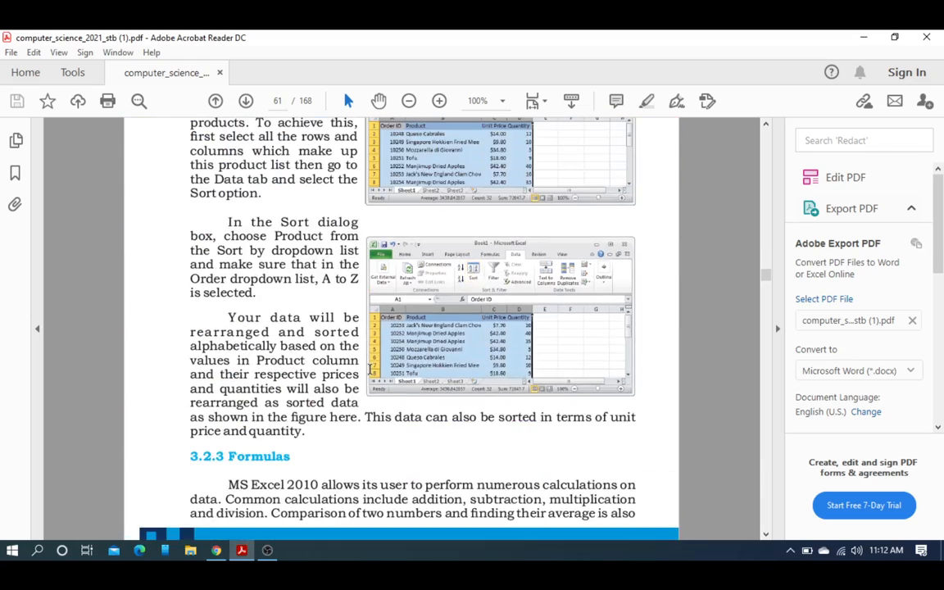
scroll(369, 374, "up", 8)
scroll(369, 374, "down", 8)
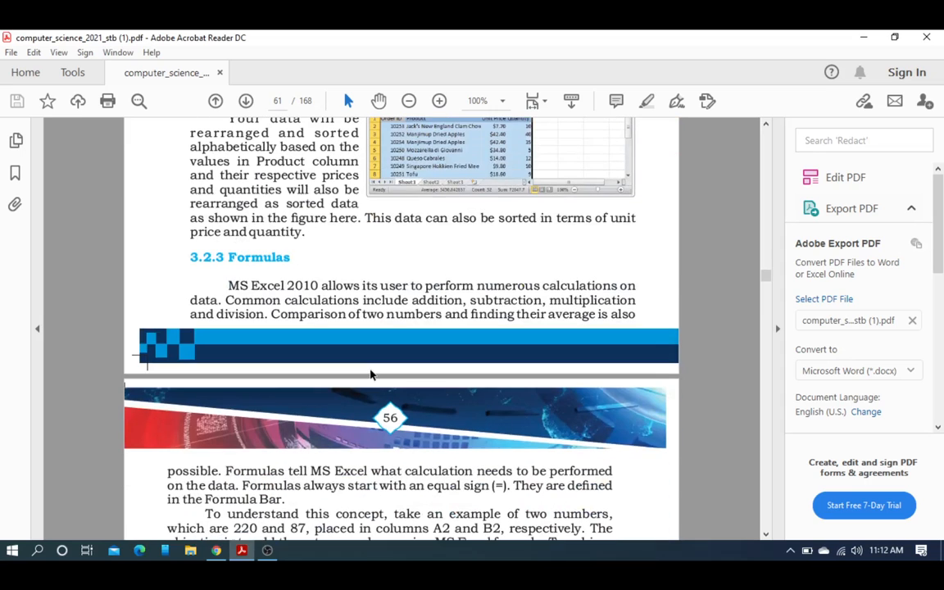
scroll(370, 374, "down", 4)
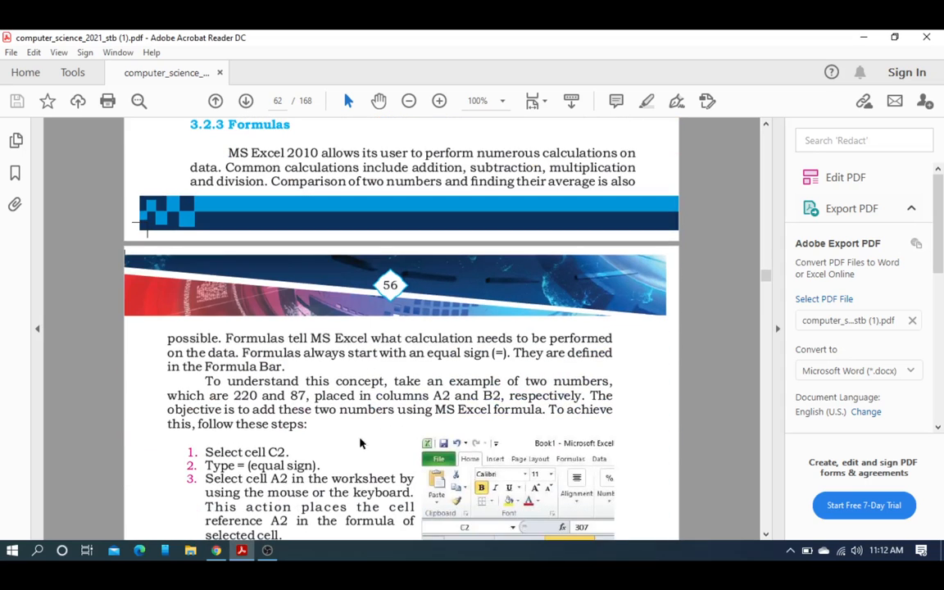
left_click(241, 552)
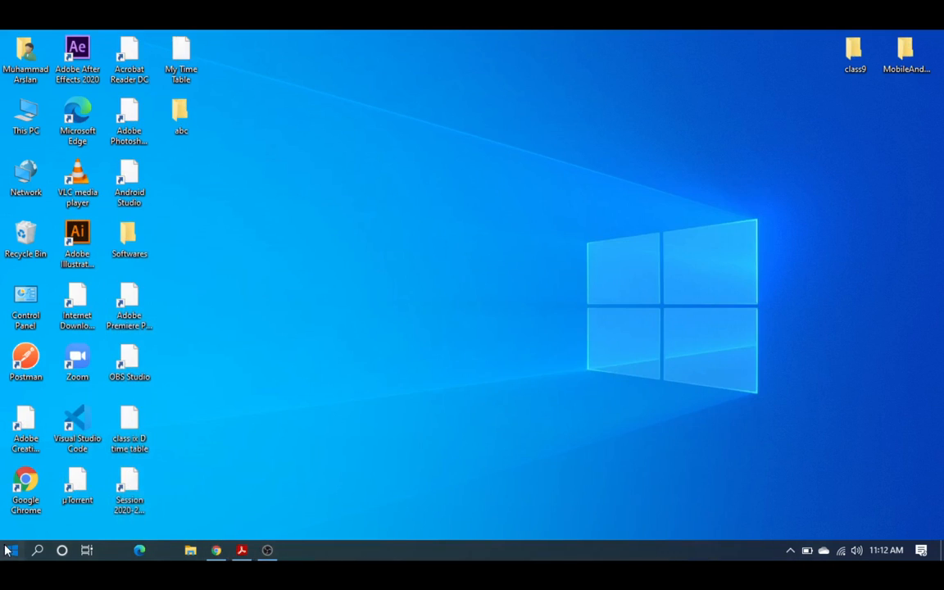
Step: Launch Excel from the Start menu, maximize its start window, and create a blank workbook
left_click(10, 550)
left_click(231, 287)
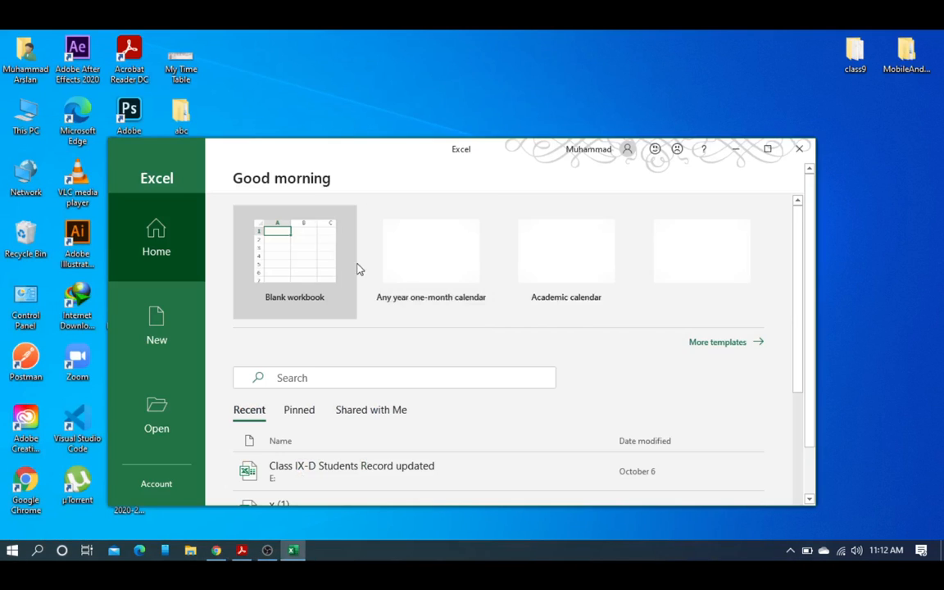
left_click(769, 149)
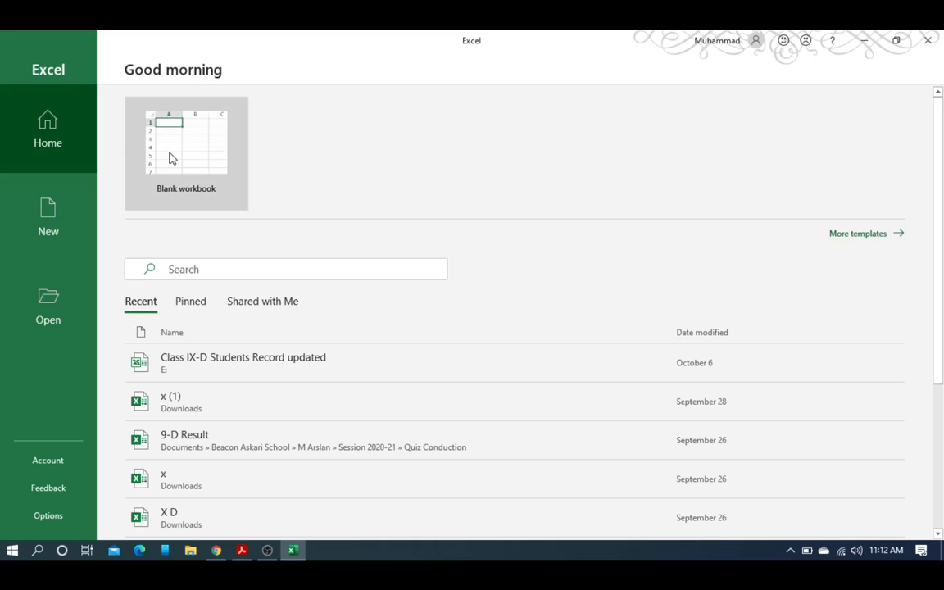
left_click(172, 157)
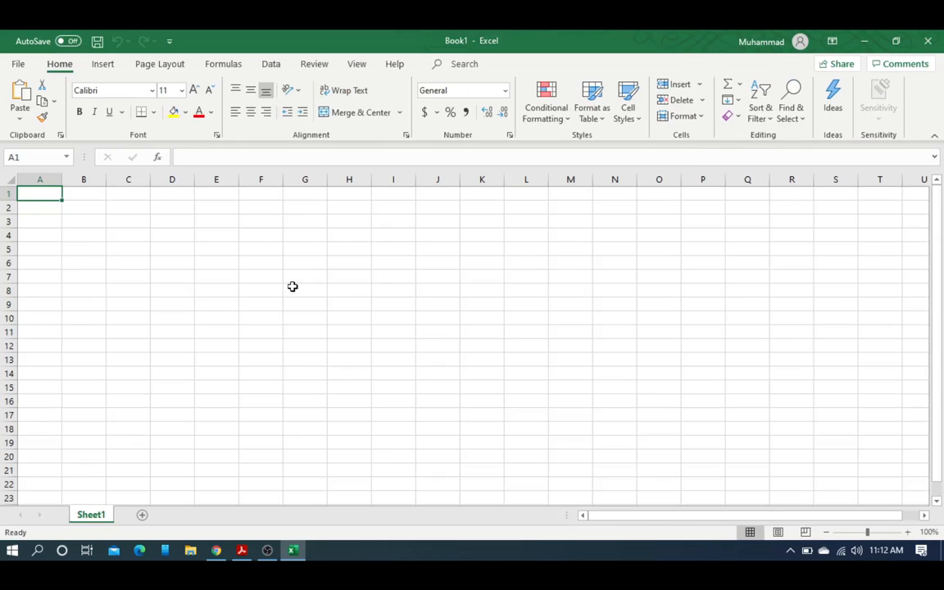
left_click(121, 220)
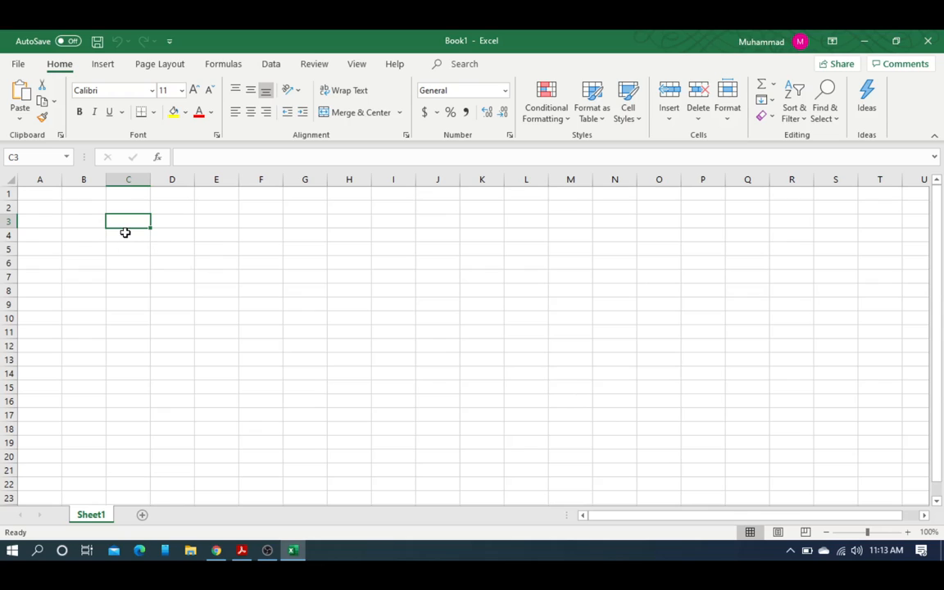
left_click(87, 225)
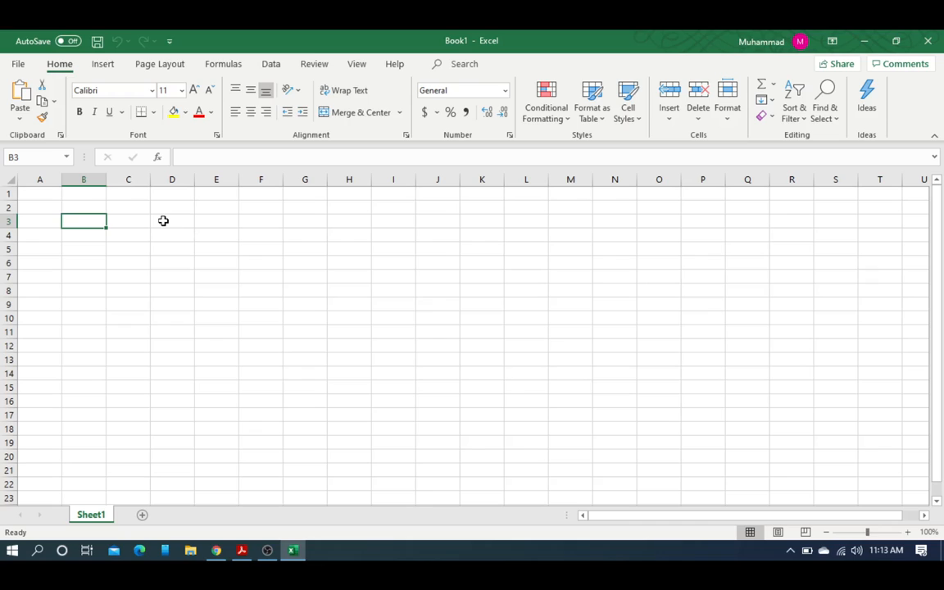
left_click(131, 220)
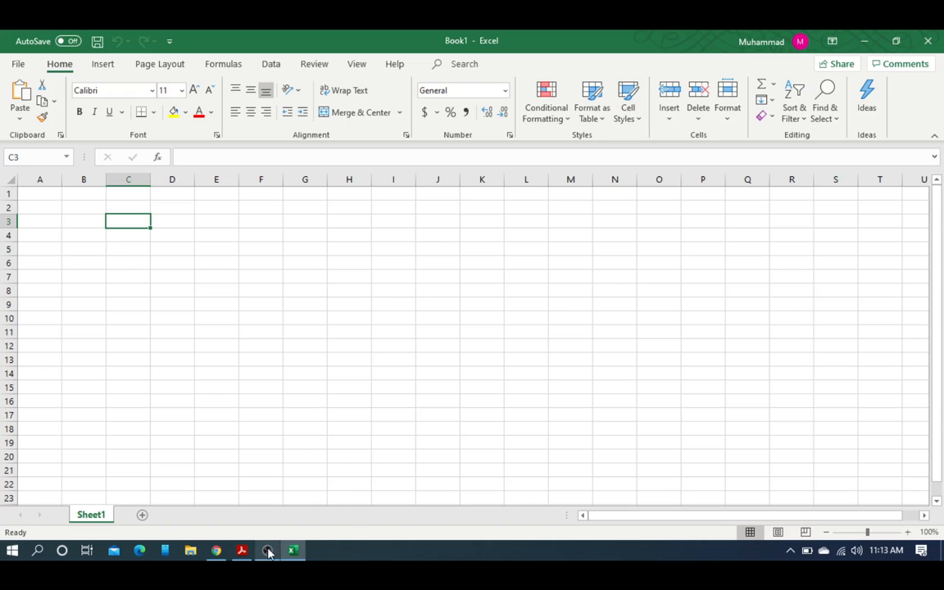
mouse_move(268, 552)
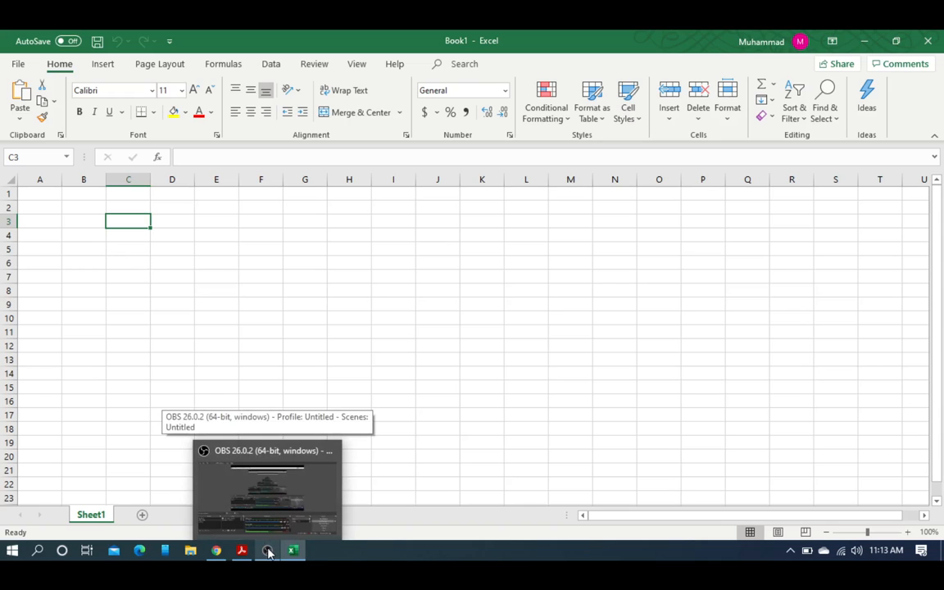
Step: Bring the screen recorder forward and minimize it to return to the result sheet
left_click(268, 552)
left_click(934, 450)
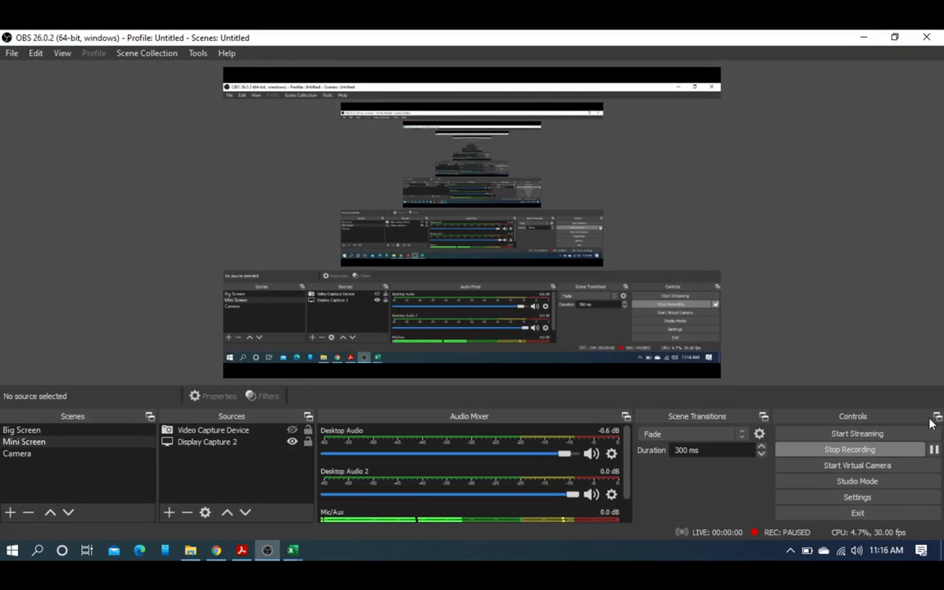
left_click(864, 37)
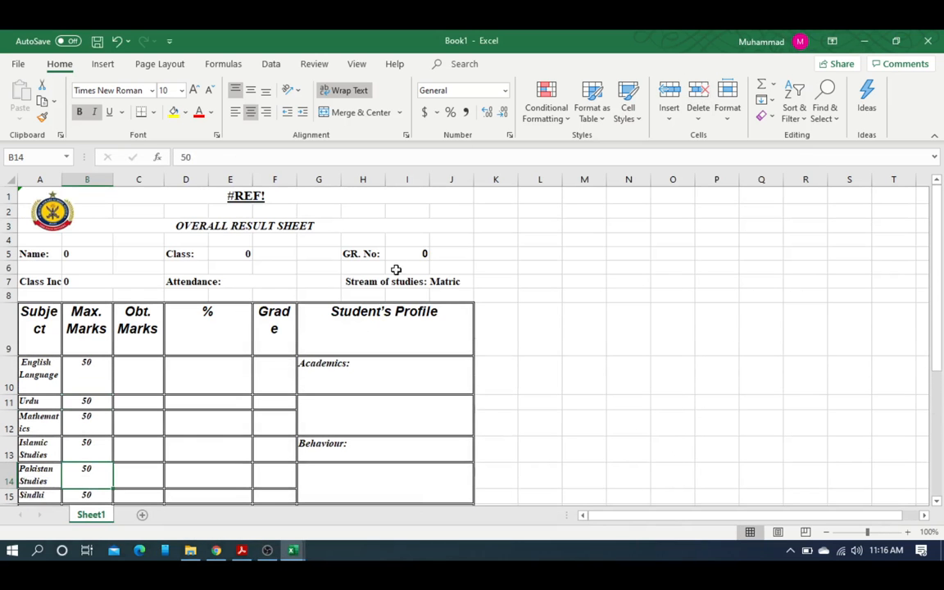
Step: Clear the #REF! heading in A1 and the OVERALL RESULT SHEET title, and delete the logo
left_click(250, 196)
key("Delete")
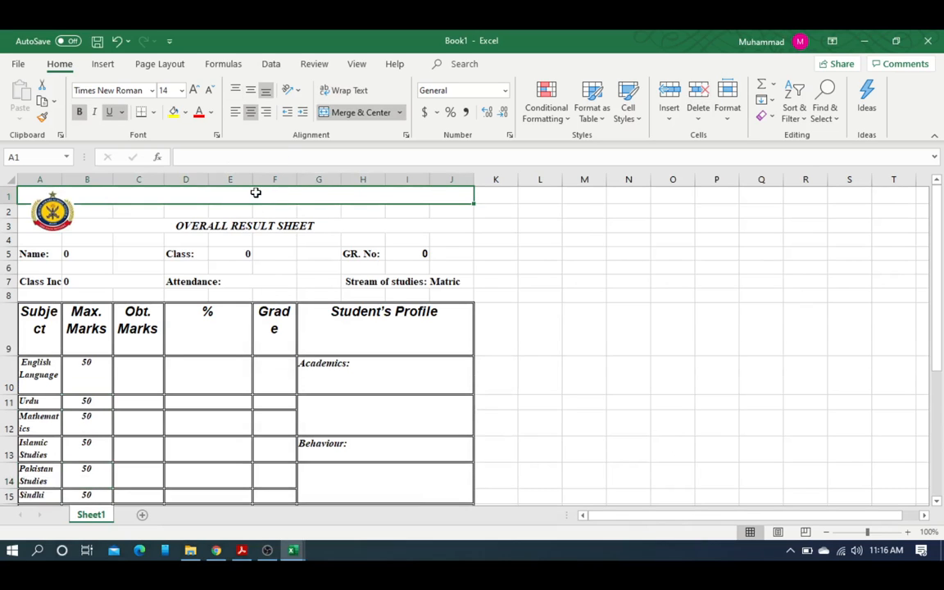
left_click(250, 228)
key("Delete")
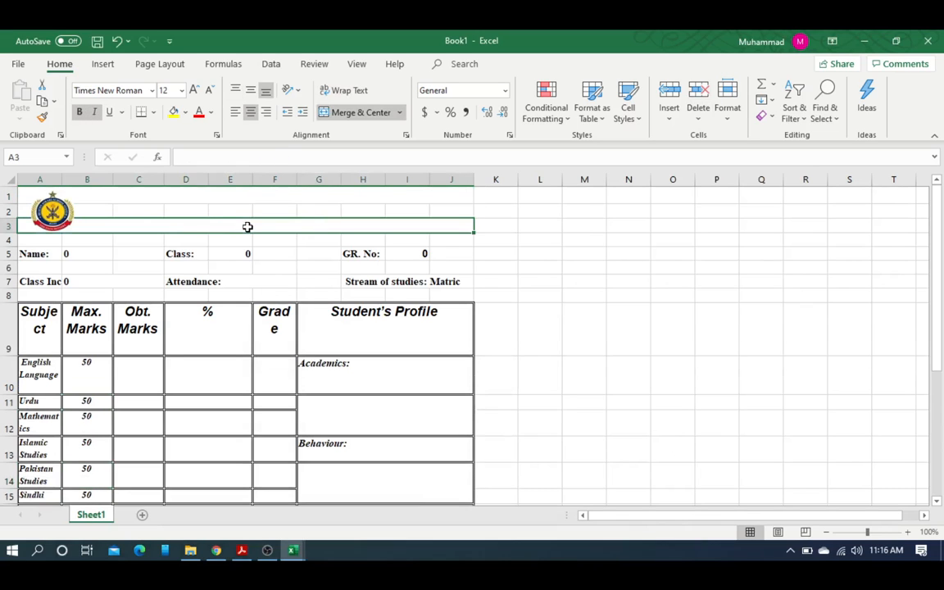
left_click(70, 217)
key("Delete")
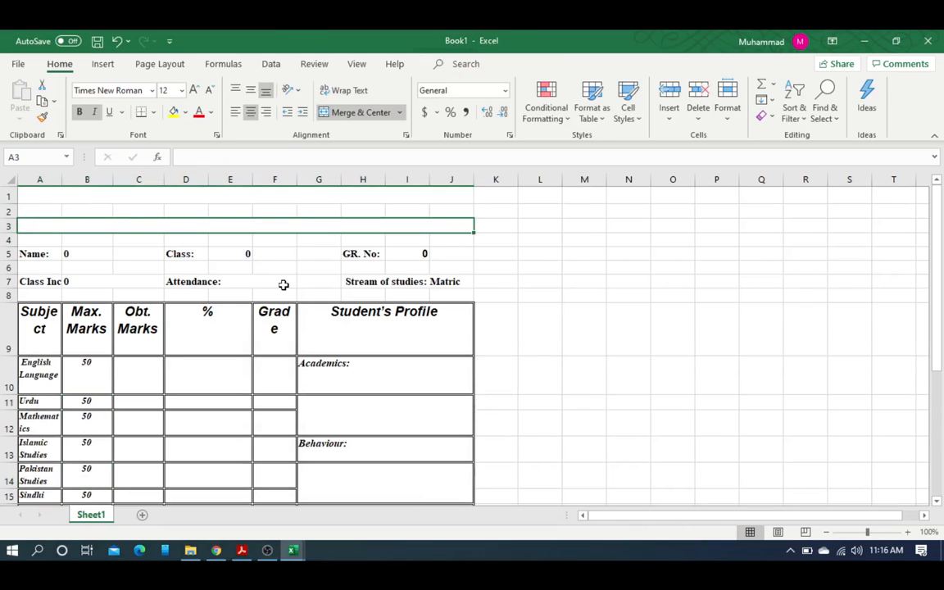
left_click(236, 297)
left_click(70, 255)
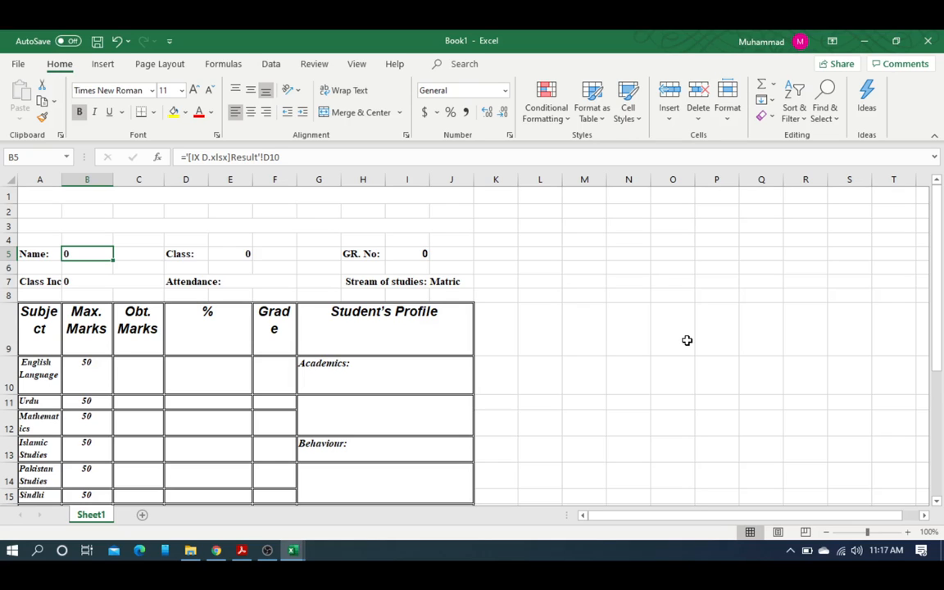
Step: Enter the student's name, class IX-C and the student's GR number in the header
type("Yousuf")
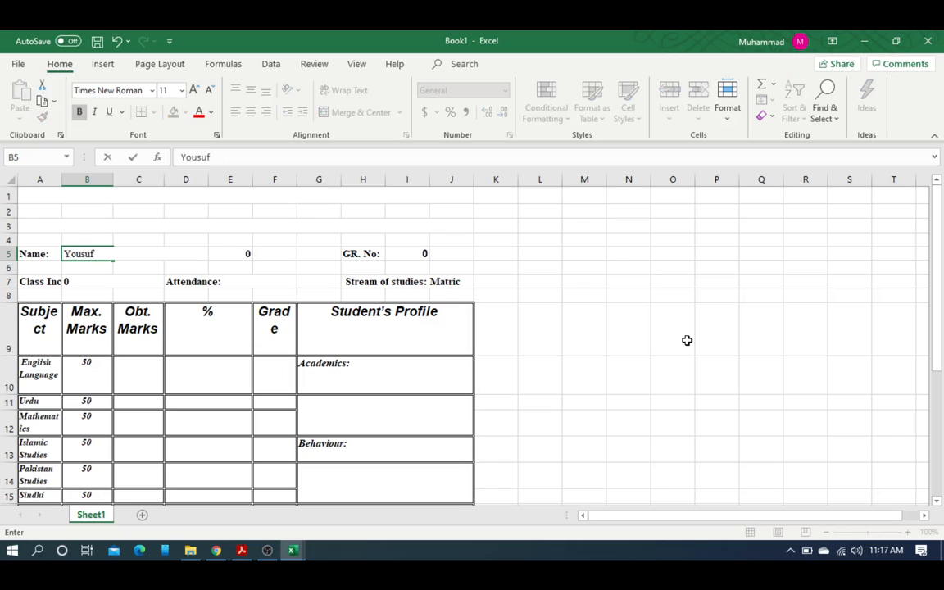
key("Tab")
key("Tab")
key("Tab")
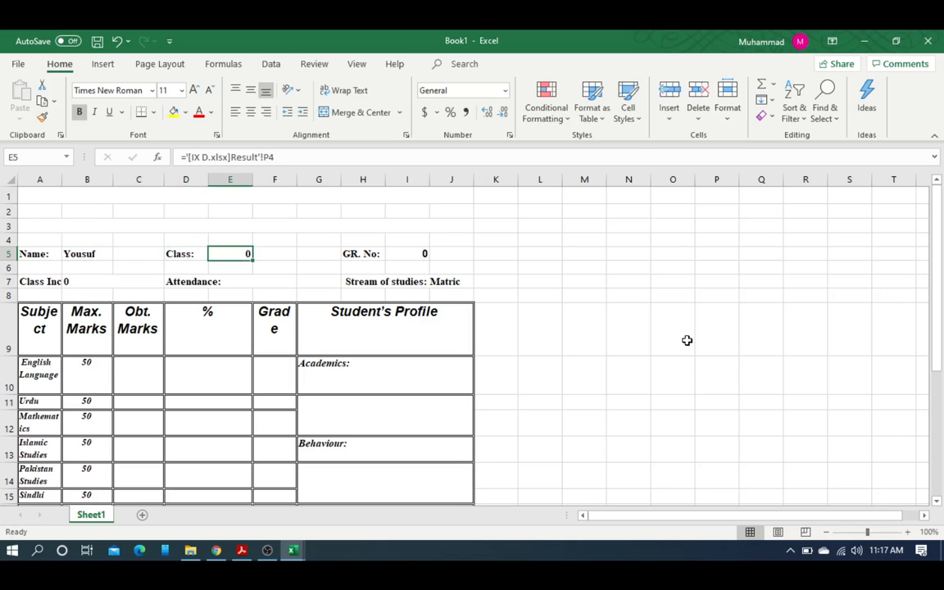
type("IX")
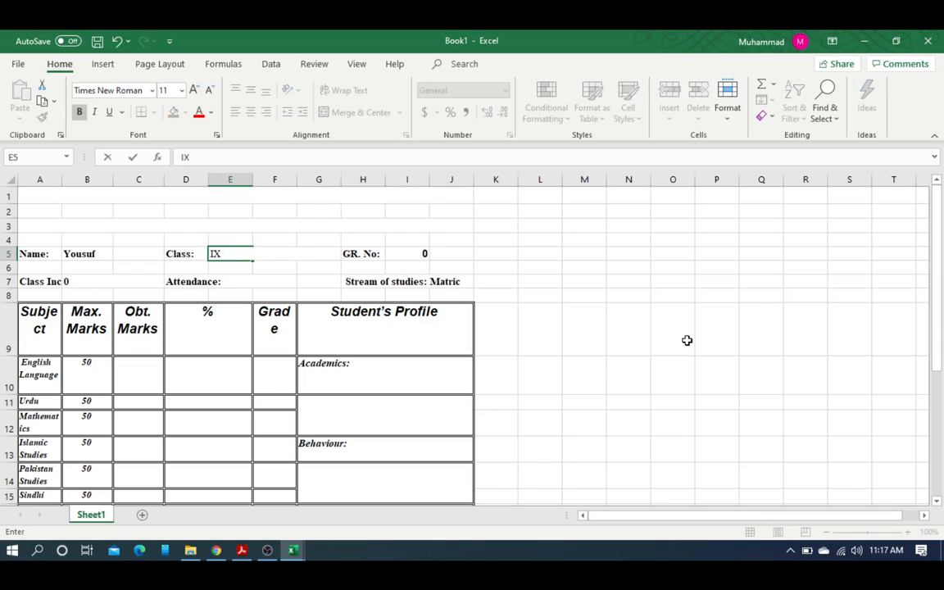
type("-C")
key("Tab")
key("Tab")
key("Tab")
key("Tab")
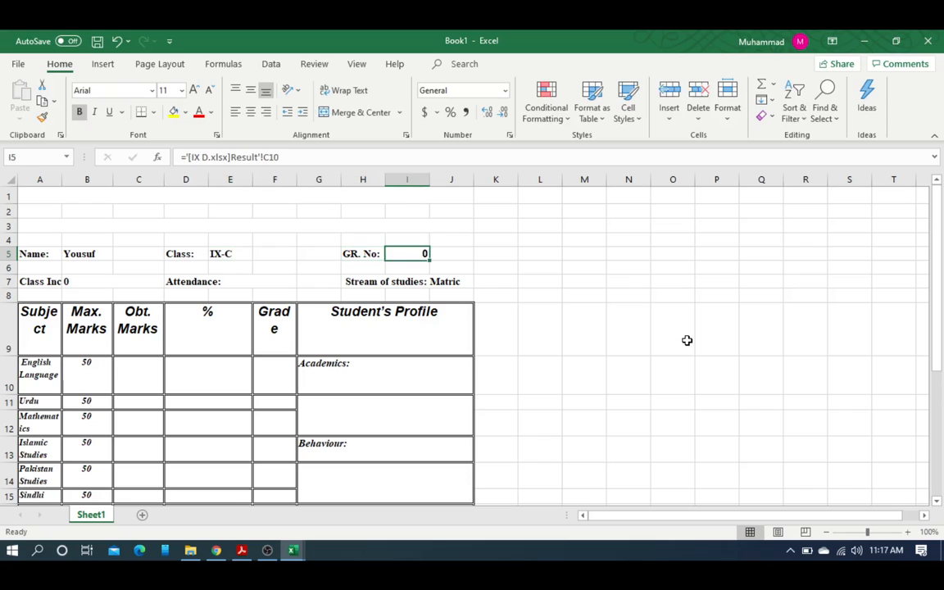
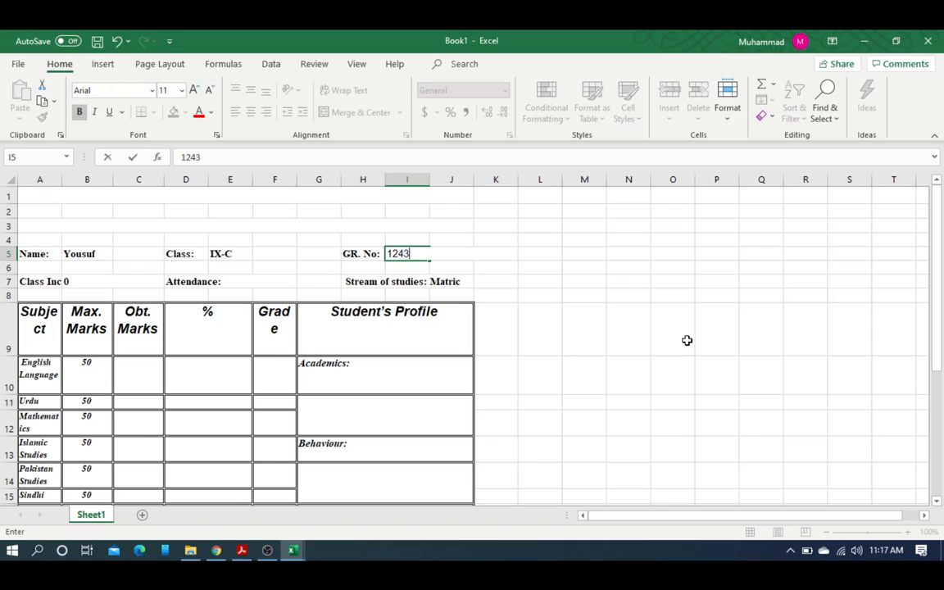
key("Tab")
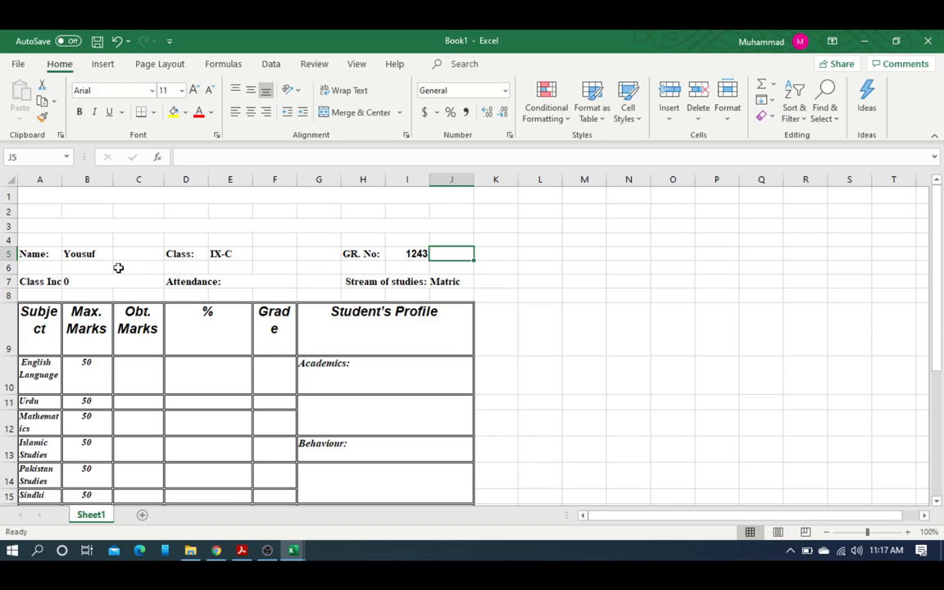
Step: Enter the class in-charge's name in B7 and make D7 read 'Attendance: 85%'
left_click(89, 279)
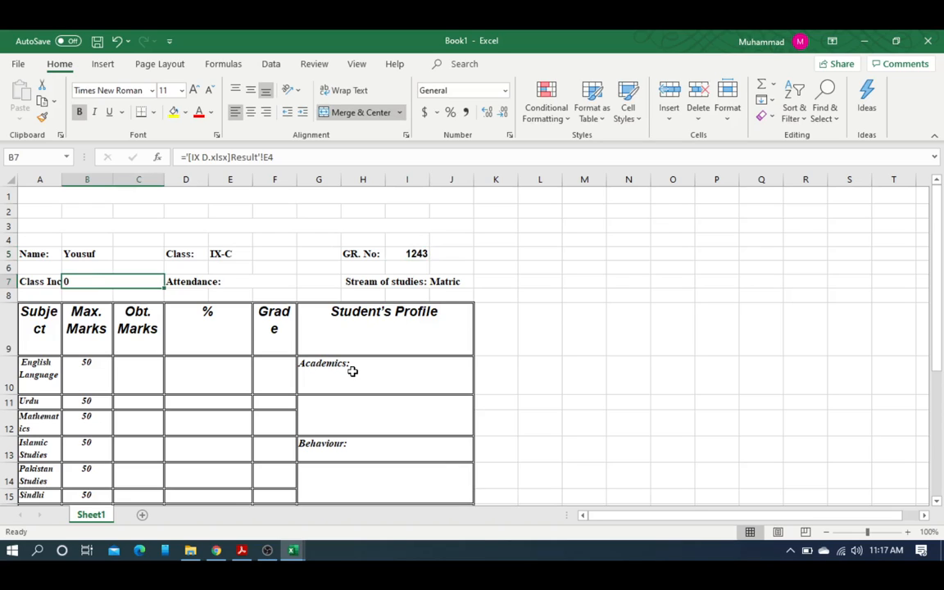
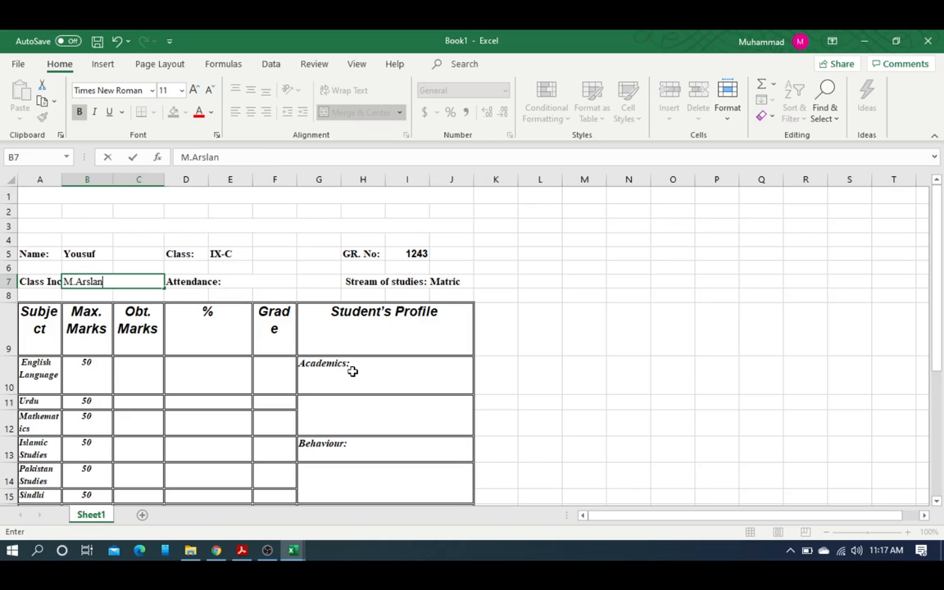
key("Tab")
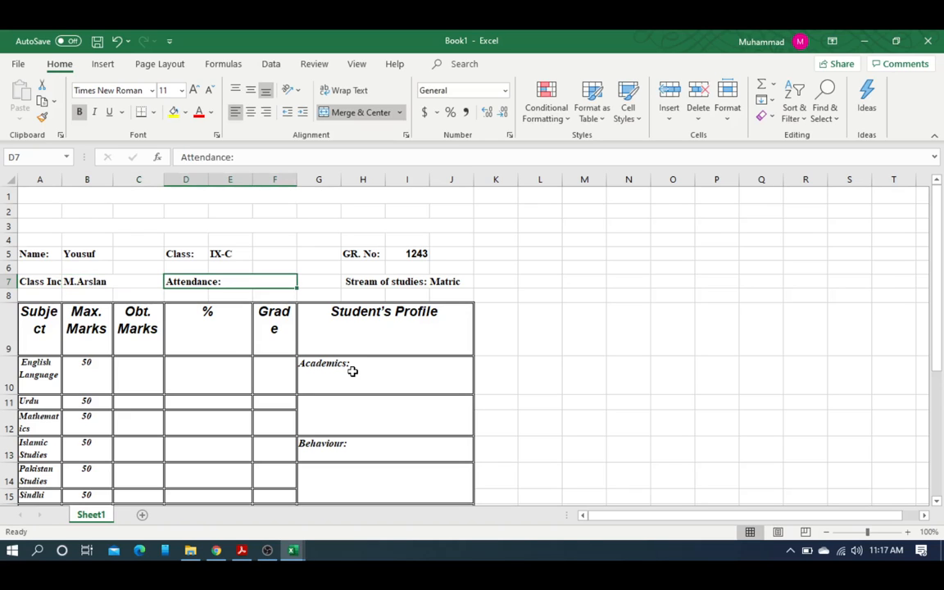
key("F2")
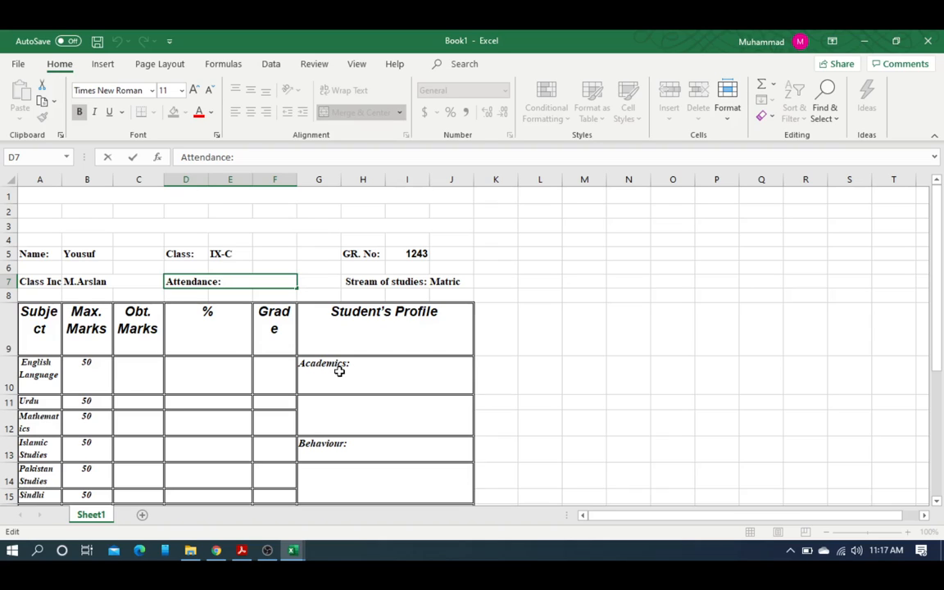
left_click(365, 281)
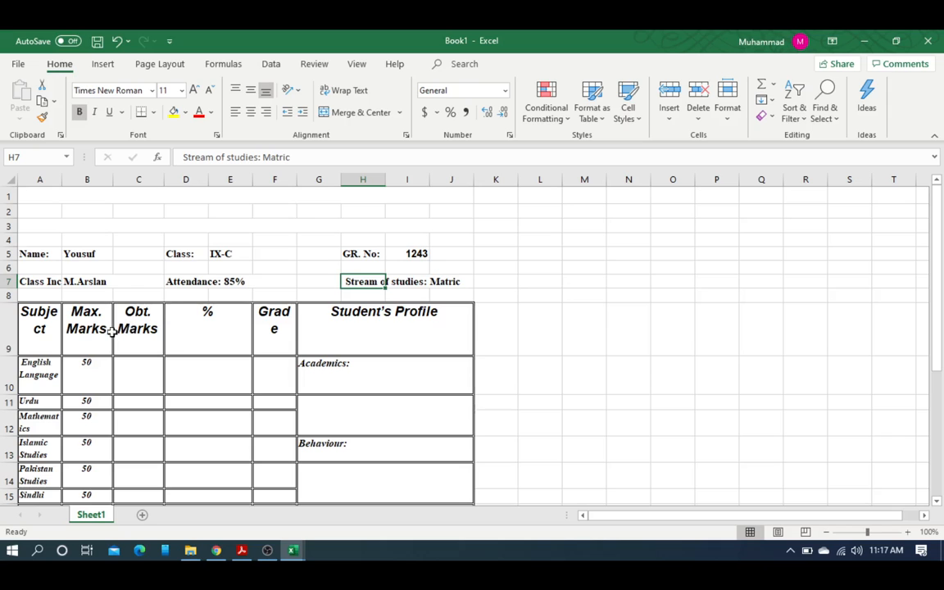
scroll(110, 388, "down", 4)
scroll(106, 385, "up", 1)
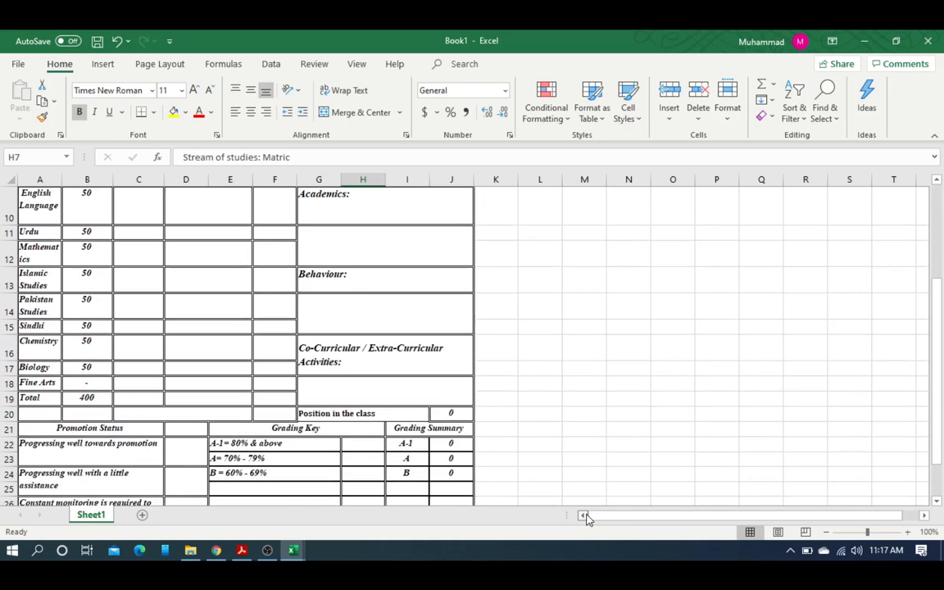
Step: Enter obtained marks 45 for English and 40 for Urdu, and widen column A
scroll(65, 246, "up", 1)
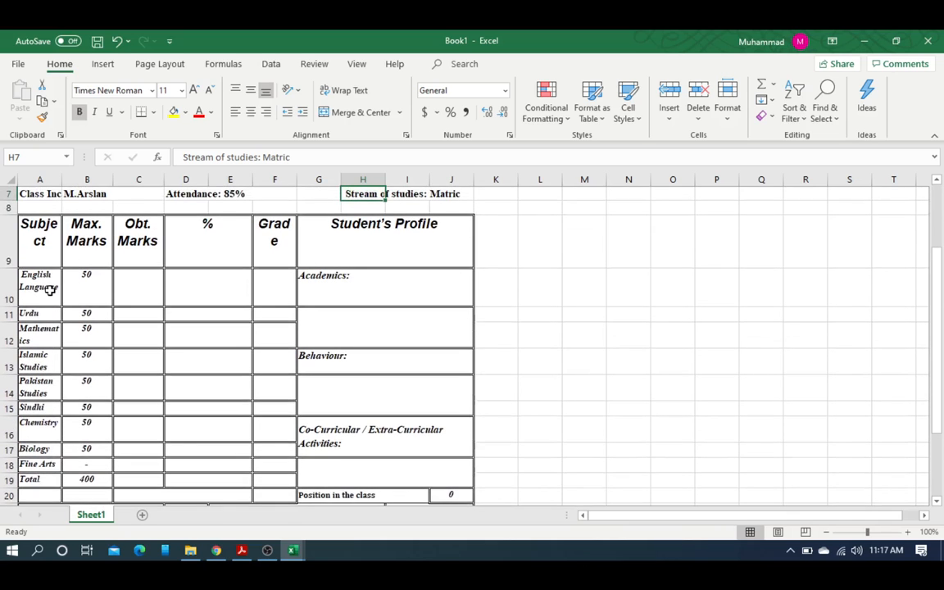
left_click(52, 289)
left_click(128, 285)
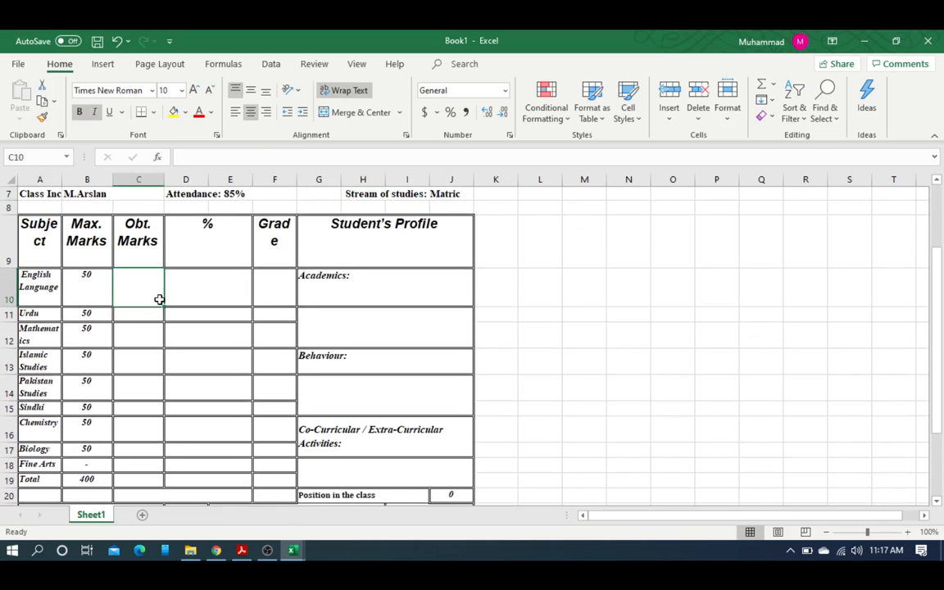
type("45")
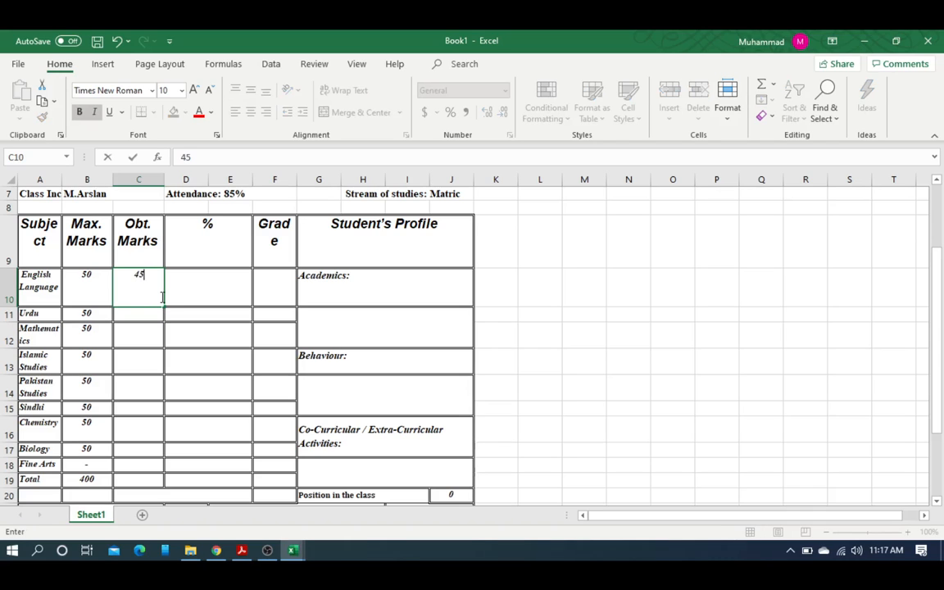
key("Return")
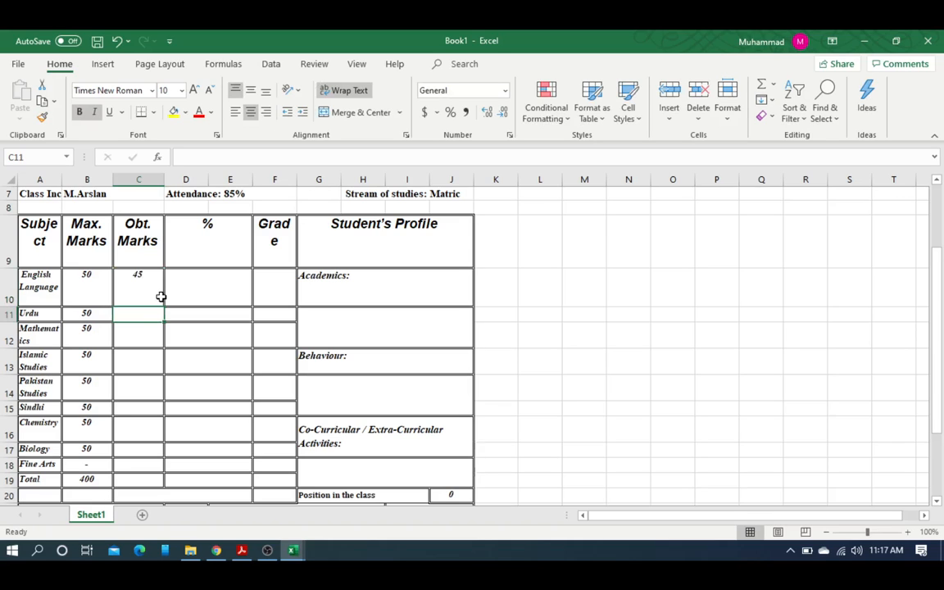
type("40")
key("Return")
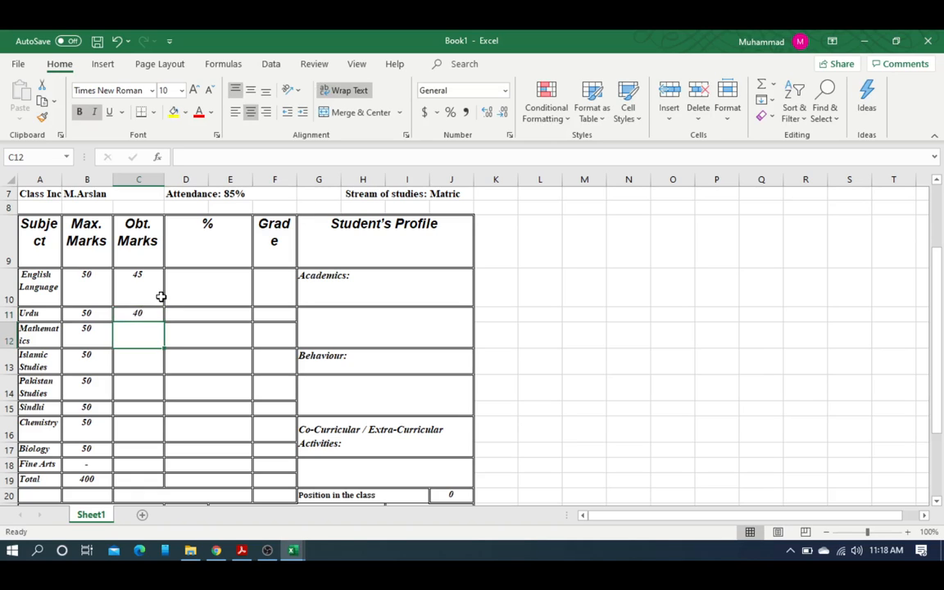
left_click_drag(61, 181, 94, 180)
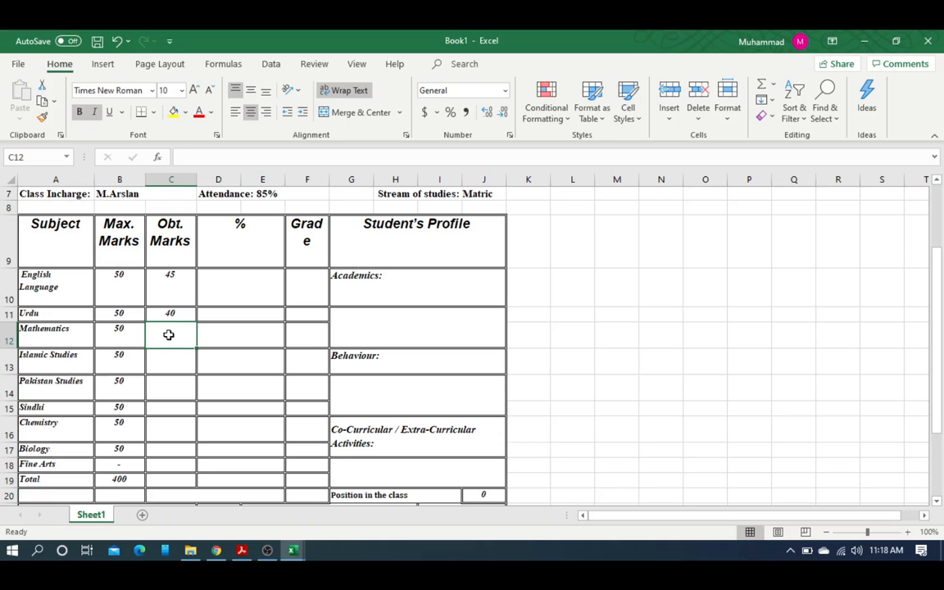
Step: Enter obtained marks 48, 45, 35, 35 and 40 for the subjects through Chemistry
type("48")
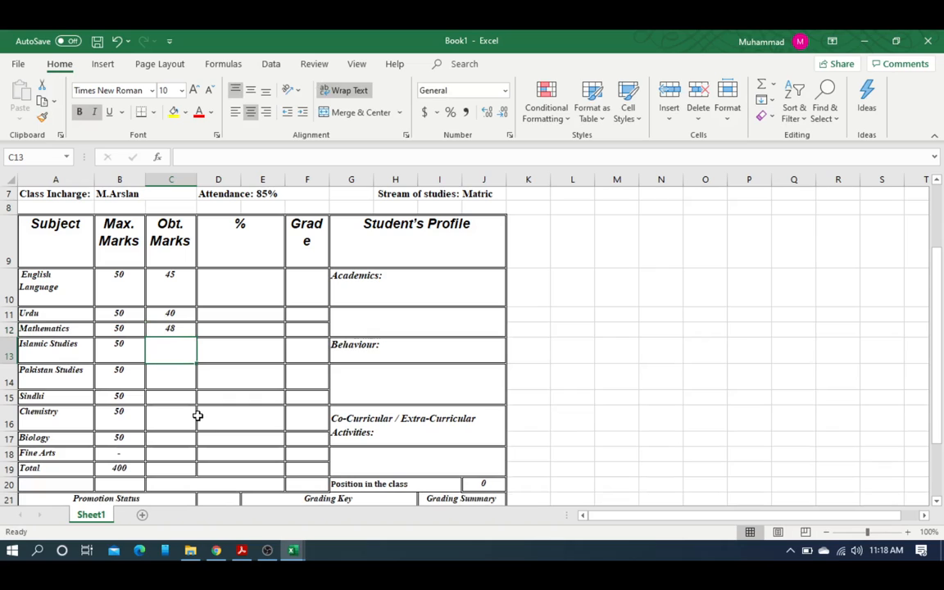
type("45")
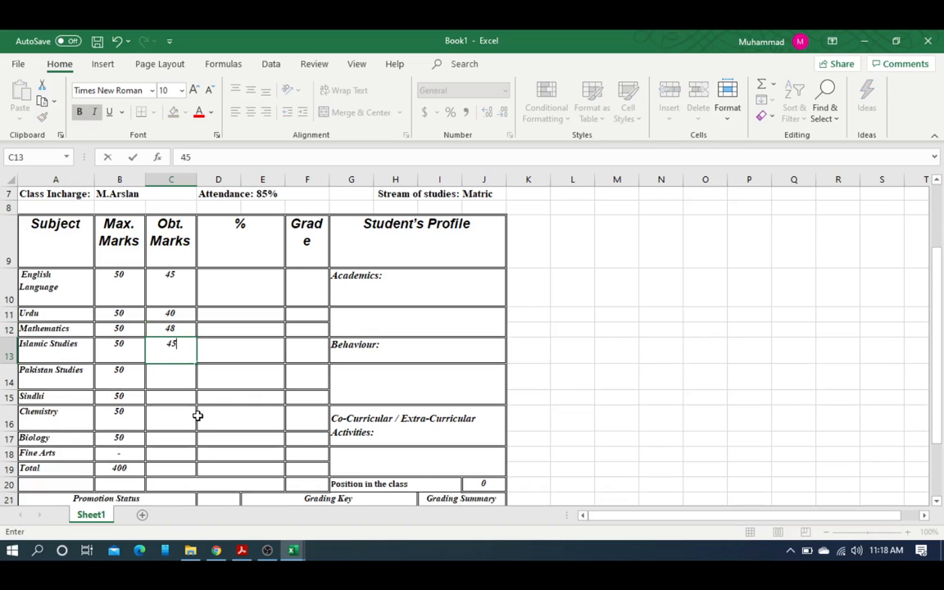
key("Return")
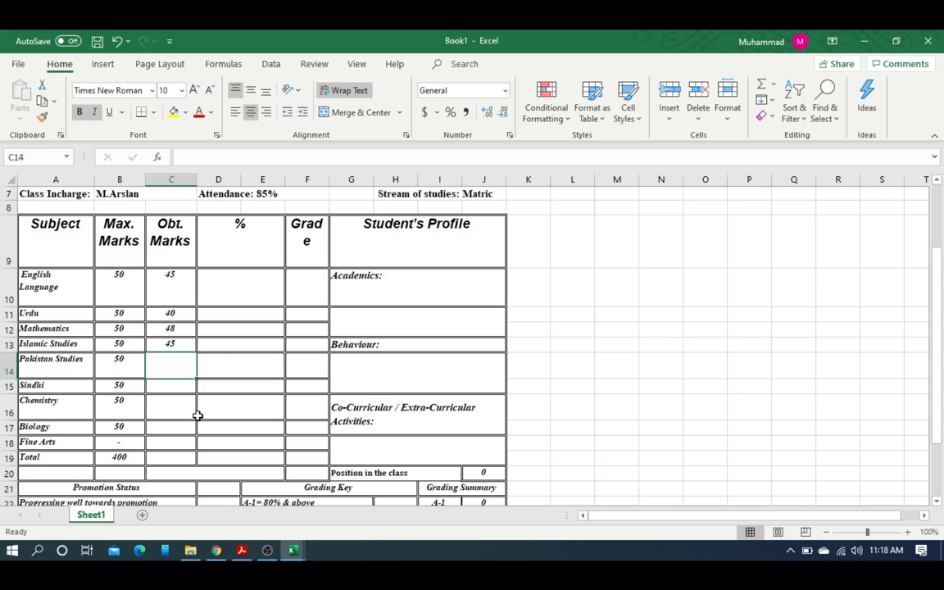
type("35")
key("Return")
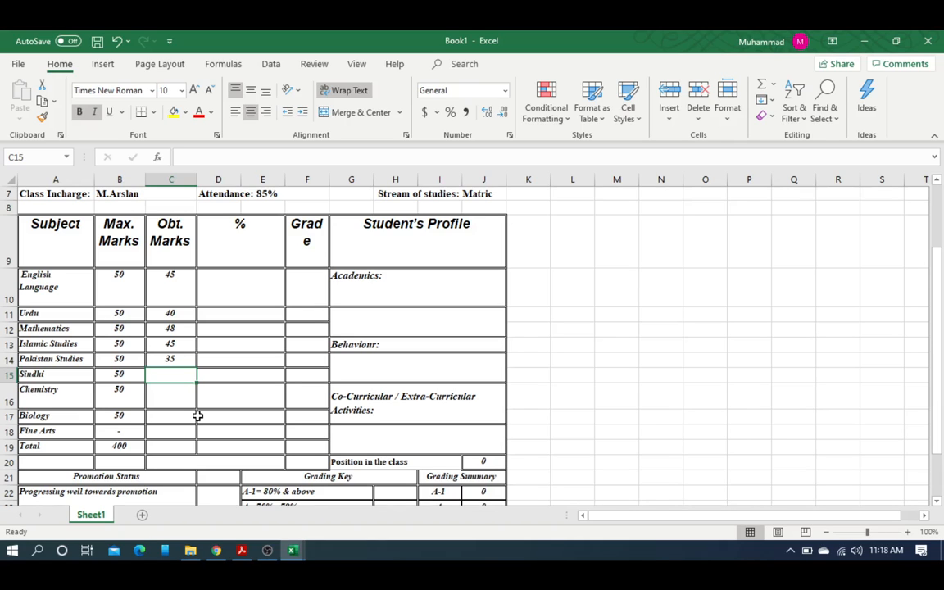
type("35")
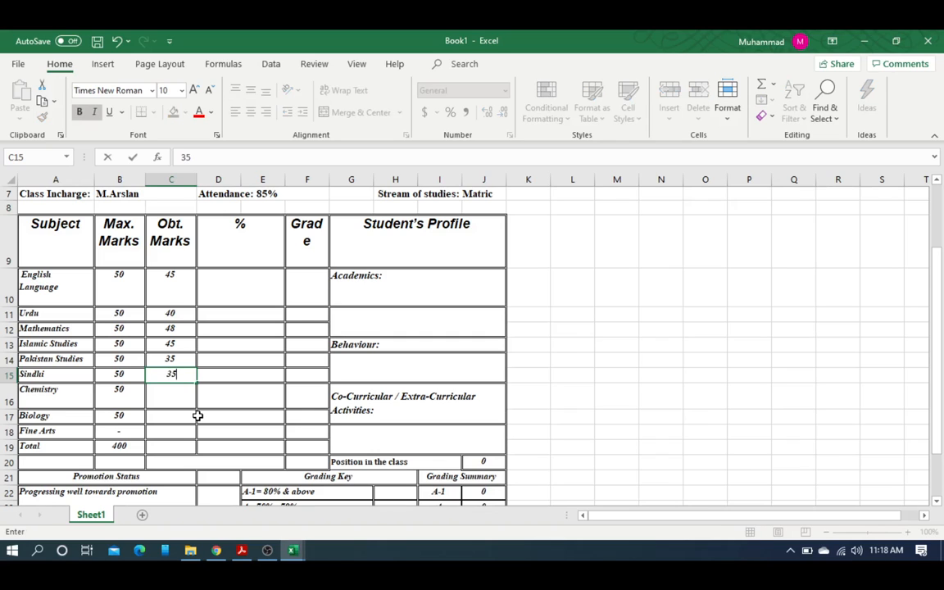
key("Return")
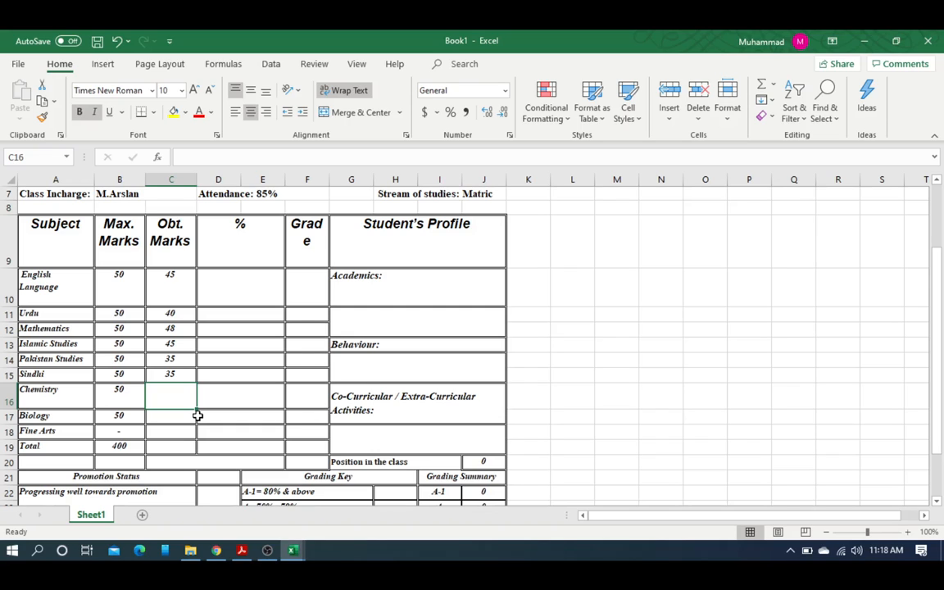
type("40")
key("Return")
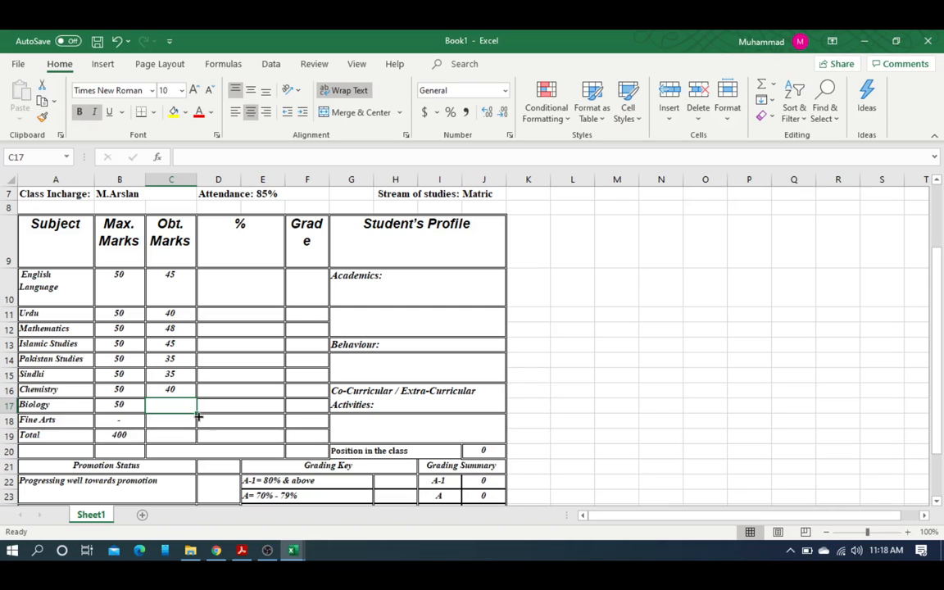
Step: Rename Biology to Computer and give it 44 obtained marks
left_click(75, 407)
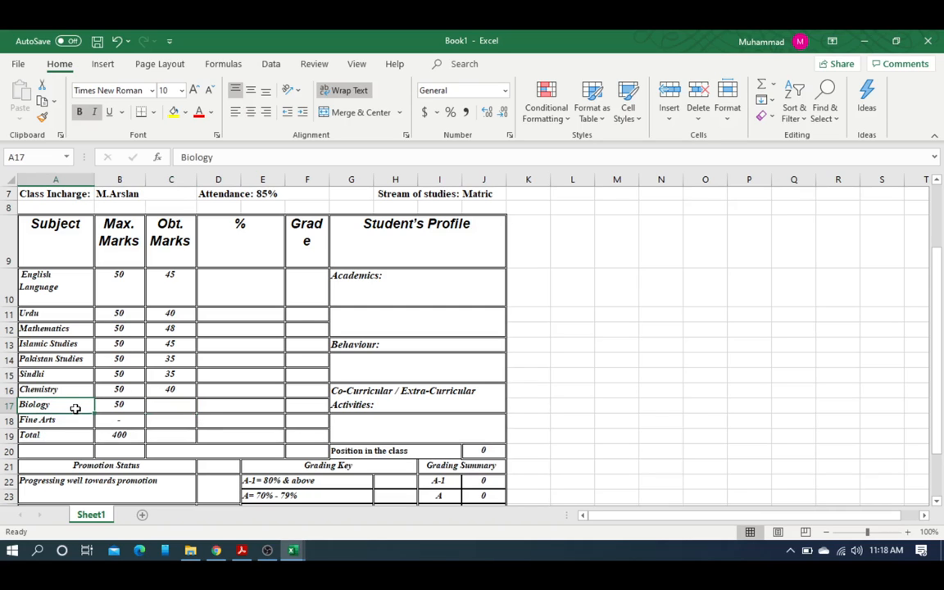
type("Computer")
key("Tab")
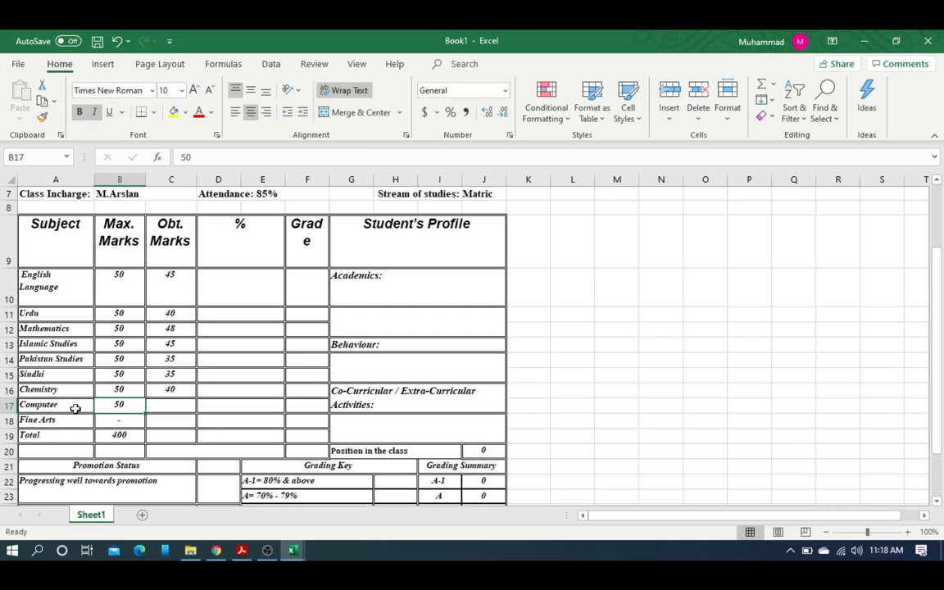
key("Tab")
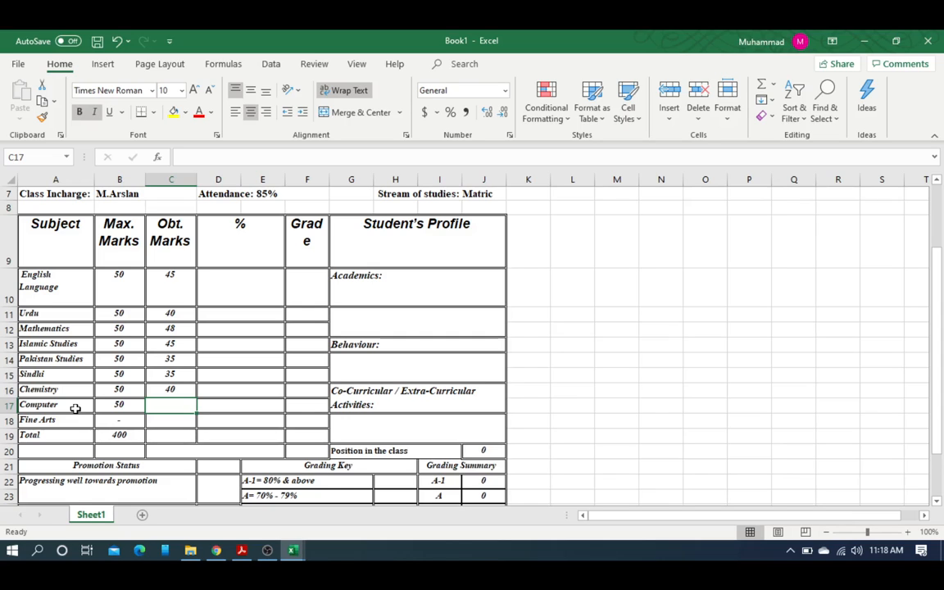
type("44")
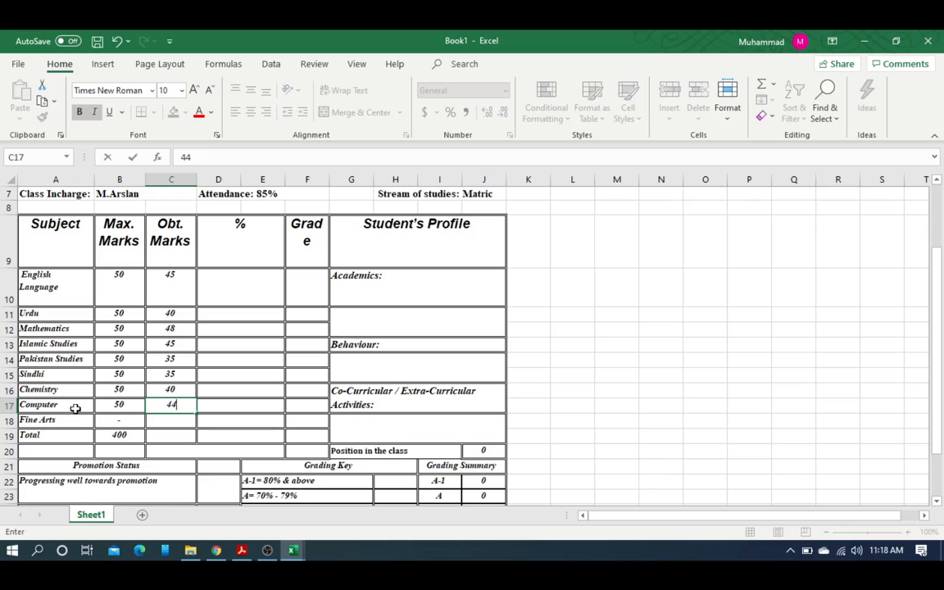
key("Return")
key("Down")
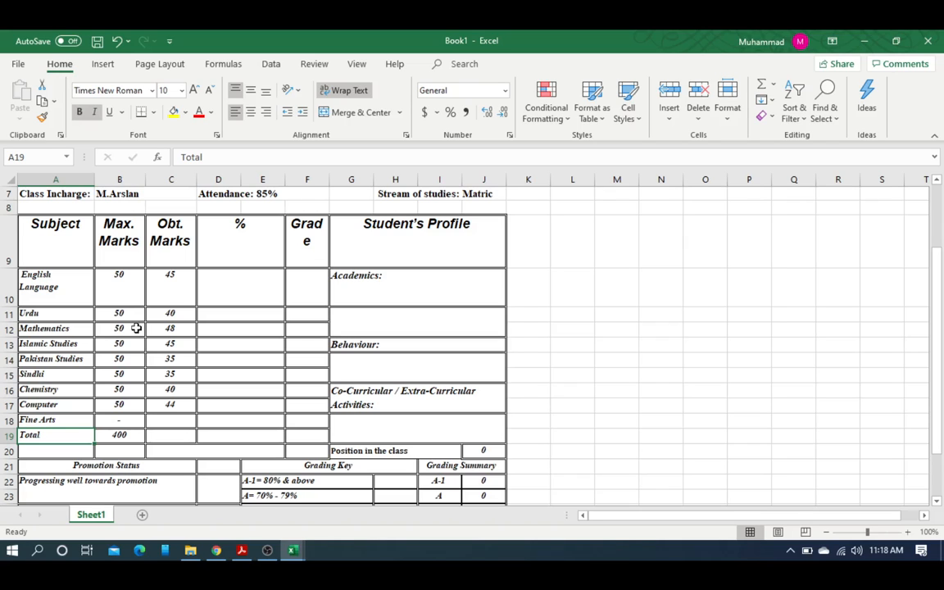
Step: Review the Max. Marks values and clear the hand-typed 400 total in B19
left_click(122, 279)
left_click(121, 319)
left_click_drag(128, 288, 122, 407)
left_click(116, 435)
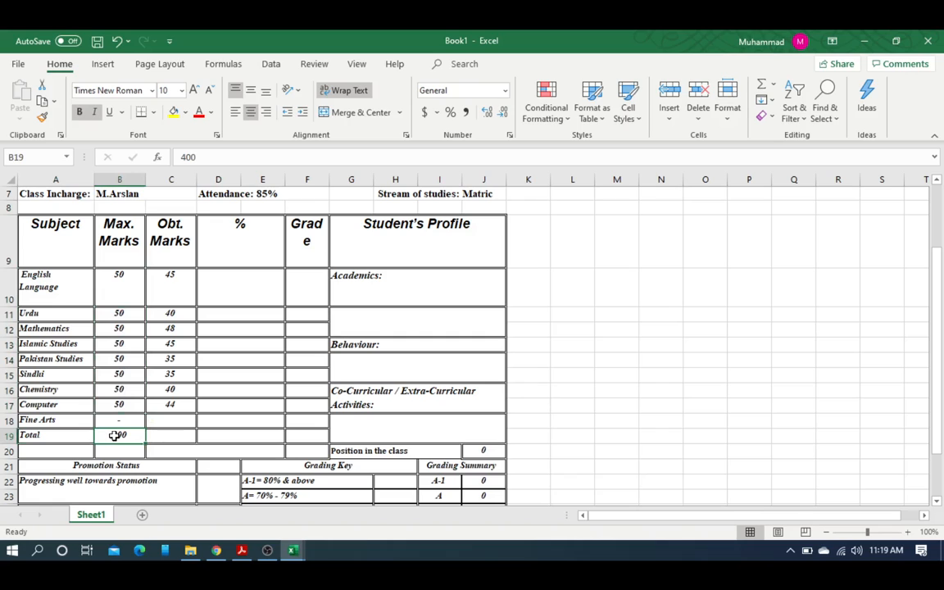
key("Delete")
Step: Enter =SUM(B10:B17) in B19, then select the obtained marks to check their sum
left_click_drag(124, 277, 119, 406)
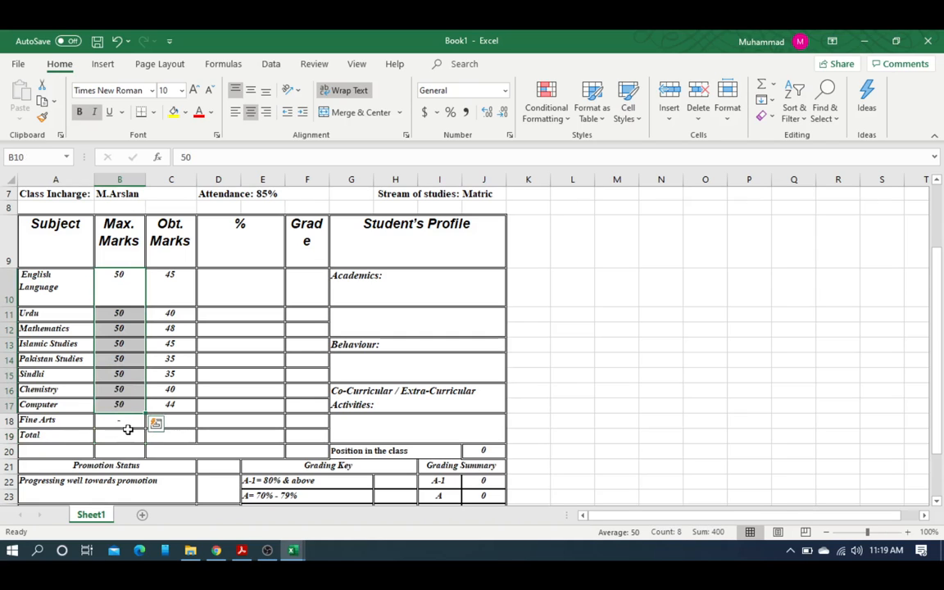
left_click(124, 435)
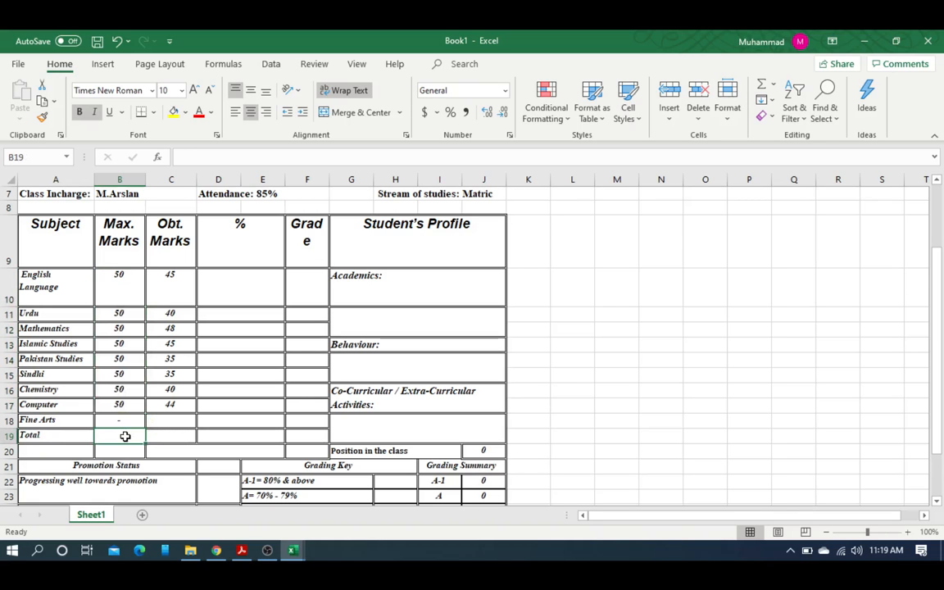
type("=")
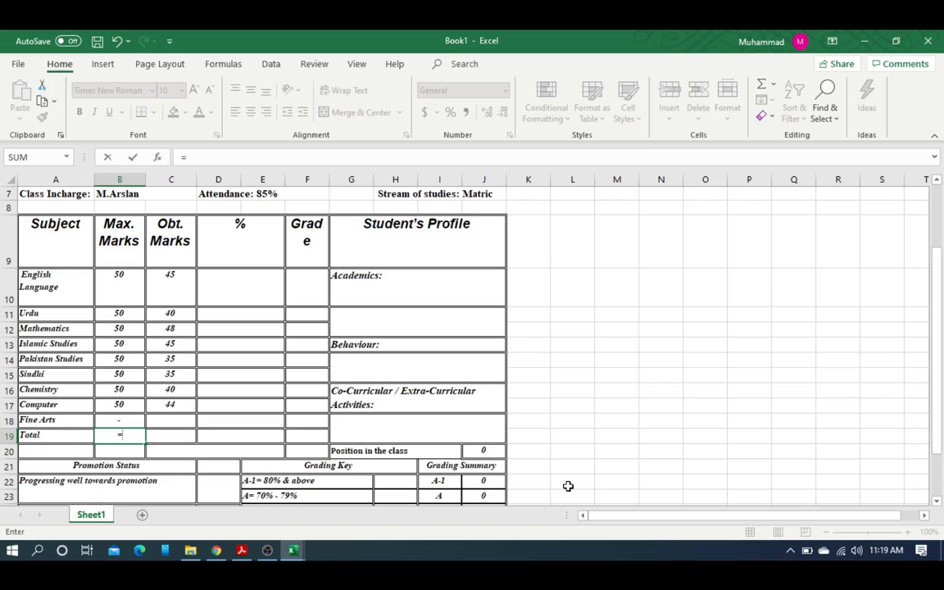
type("sum")
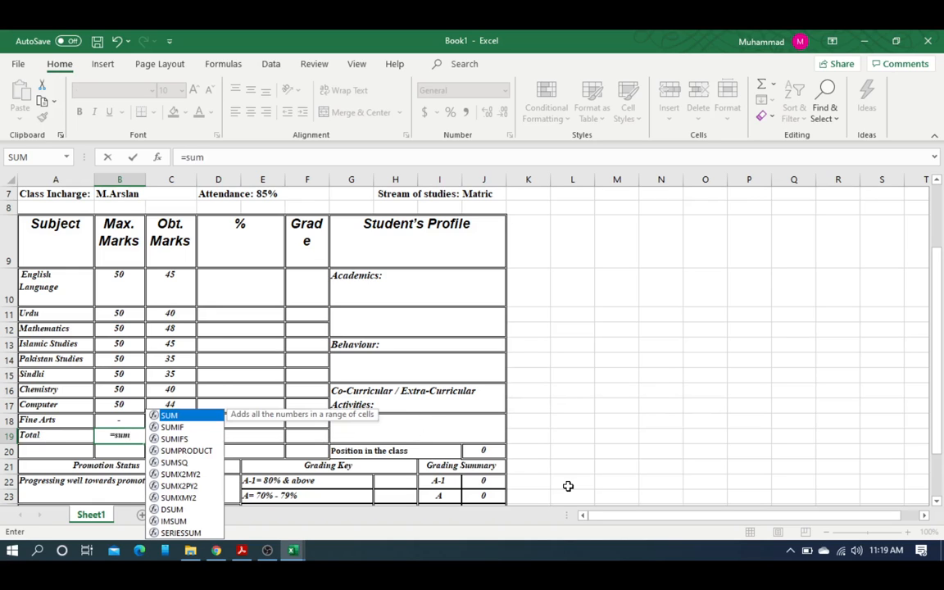
type("(")
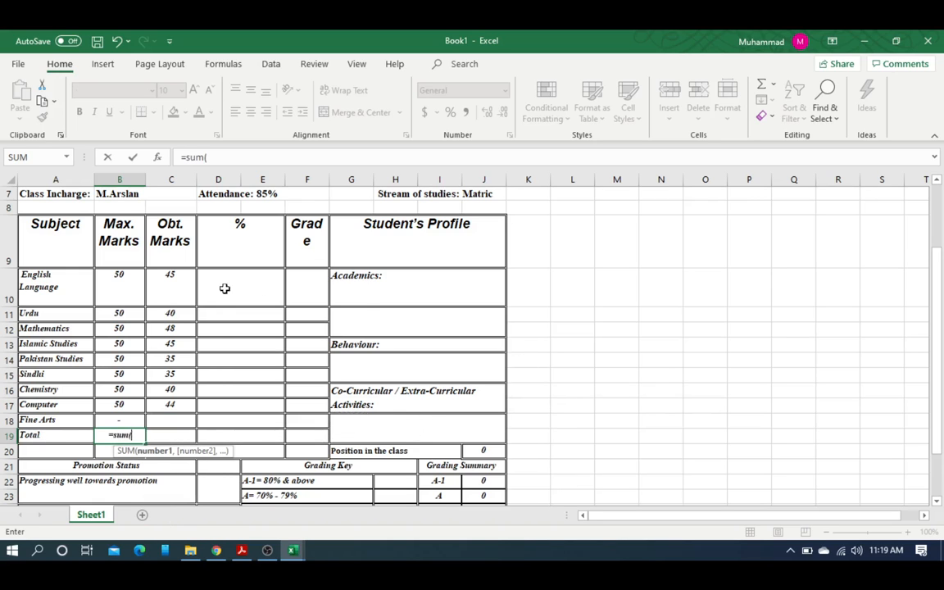
left_click_drag(120, 278, 118, 407)
key("Return")
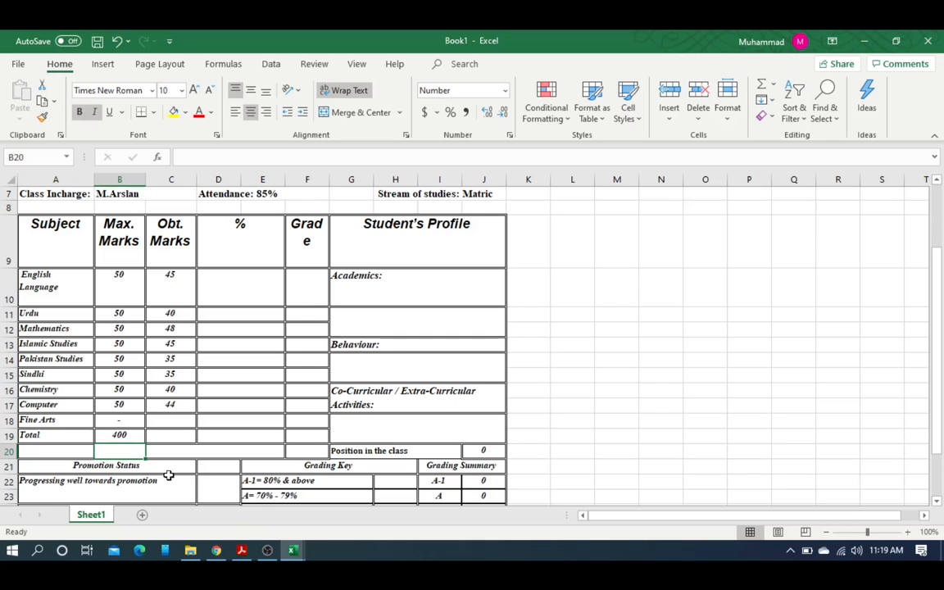
left_click(164, 439)
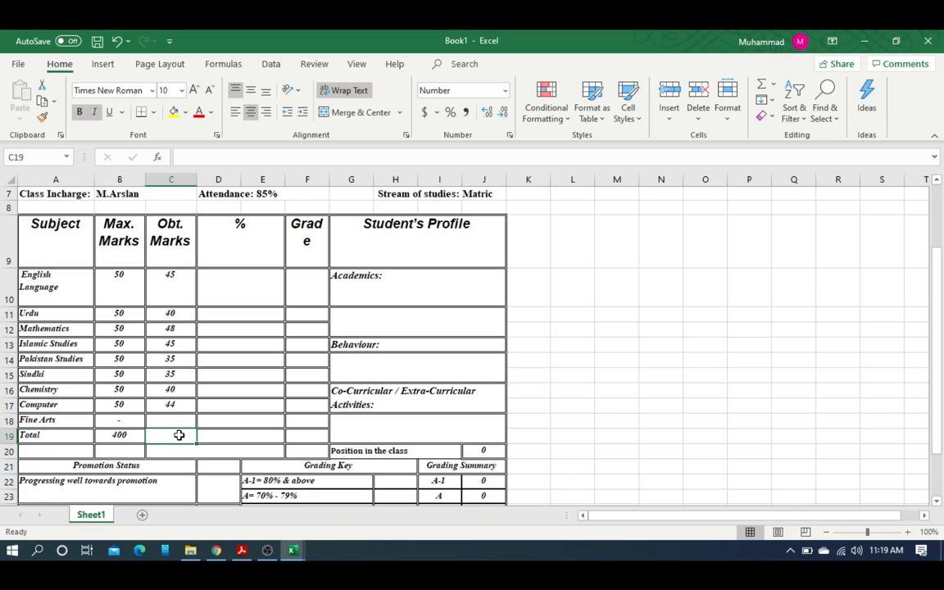
left_click_drag(170, 277, 173, 404)
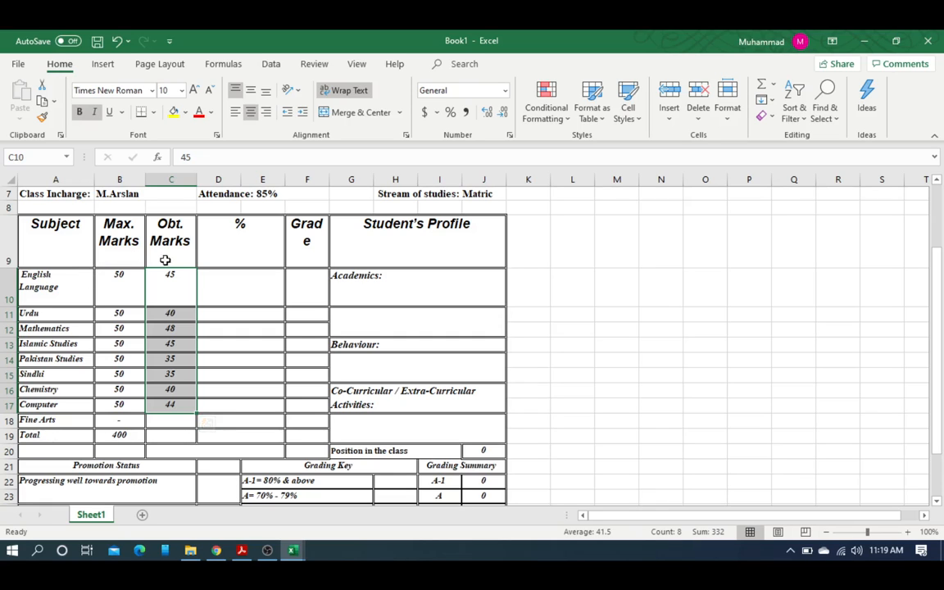
Step: Shorten the first subject name in A10 from English Language to English
double_click(63, 283)
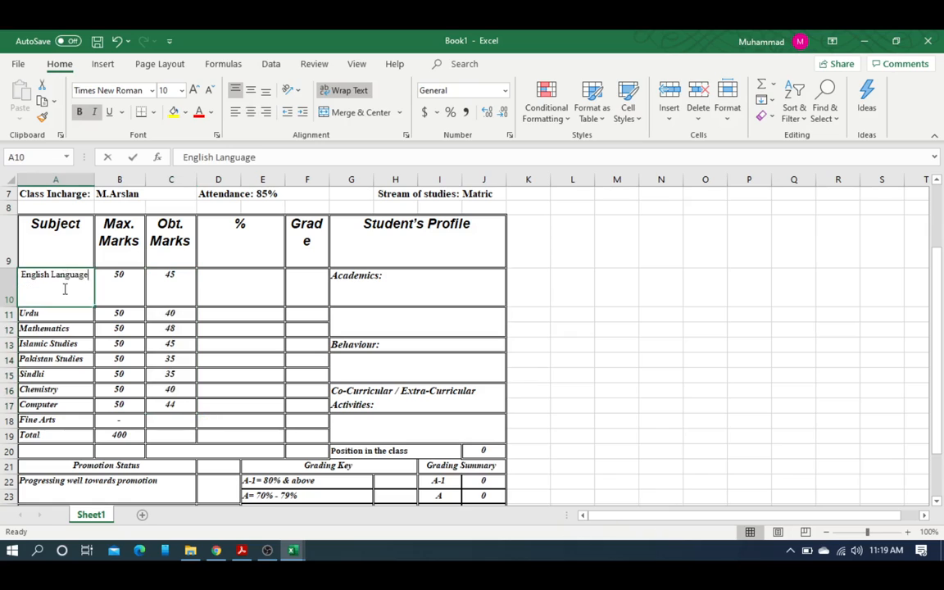
left_click_drag(90, 276, 47, 275)
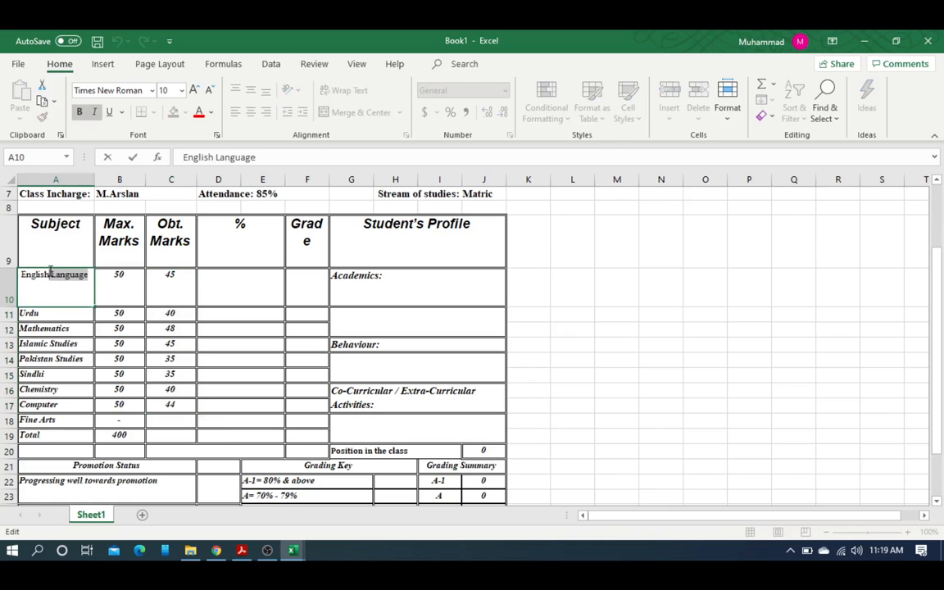
key("BackSpace")
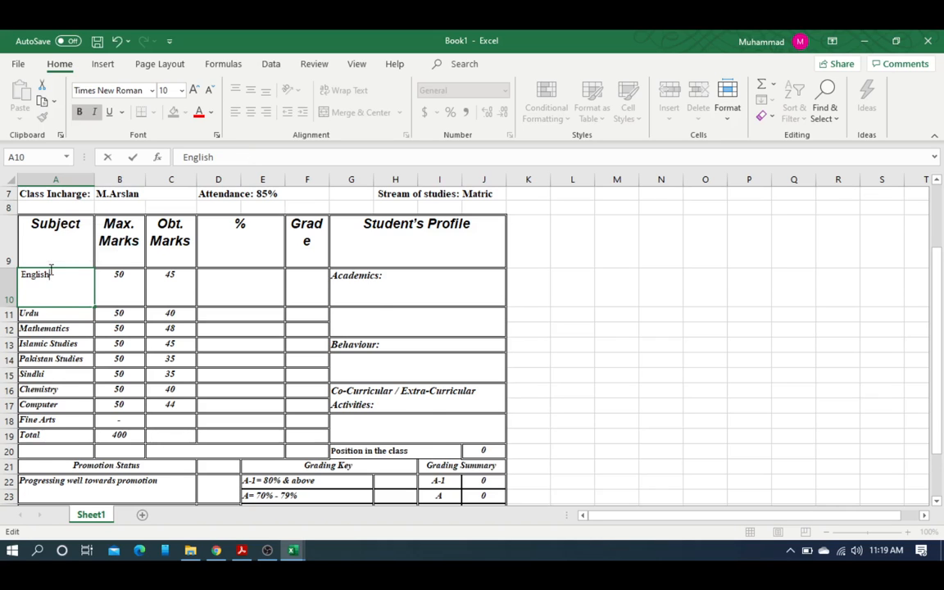
key("Return")
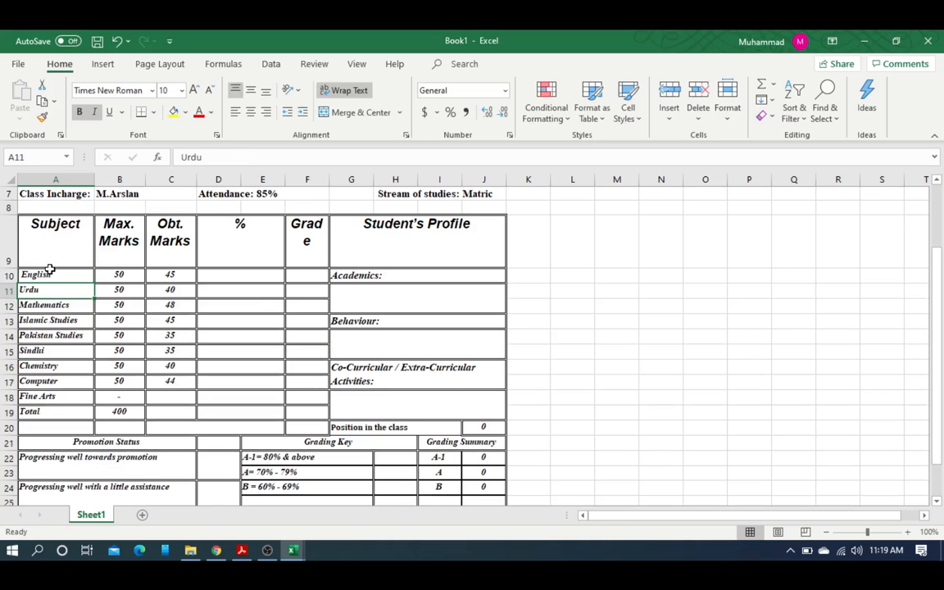
Step: Select the obtained marks C10:C17 and review the C19 and B19 totals
left_click(156, 414)
left_click_drag(180, 281, 169, 381)
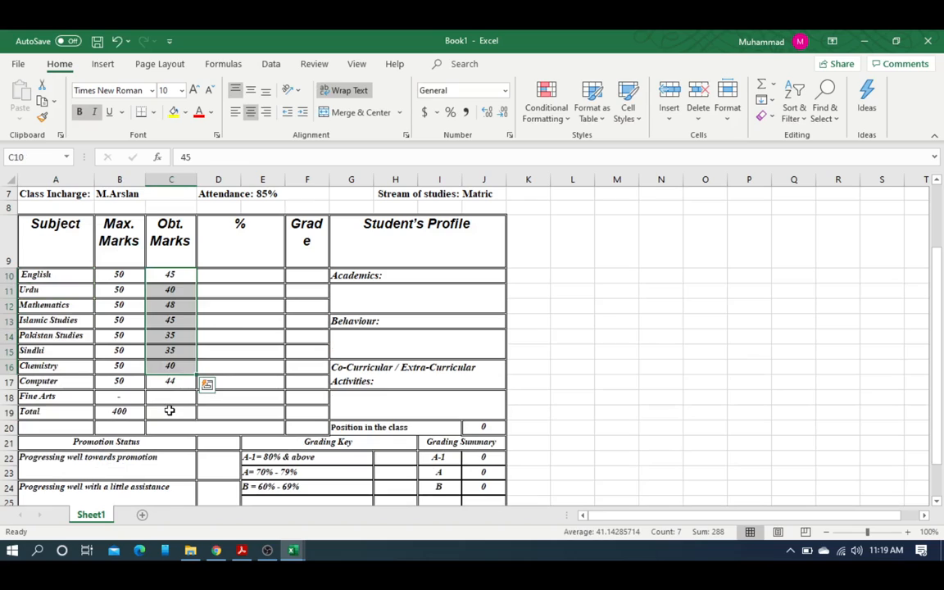
left_click(169, 411)
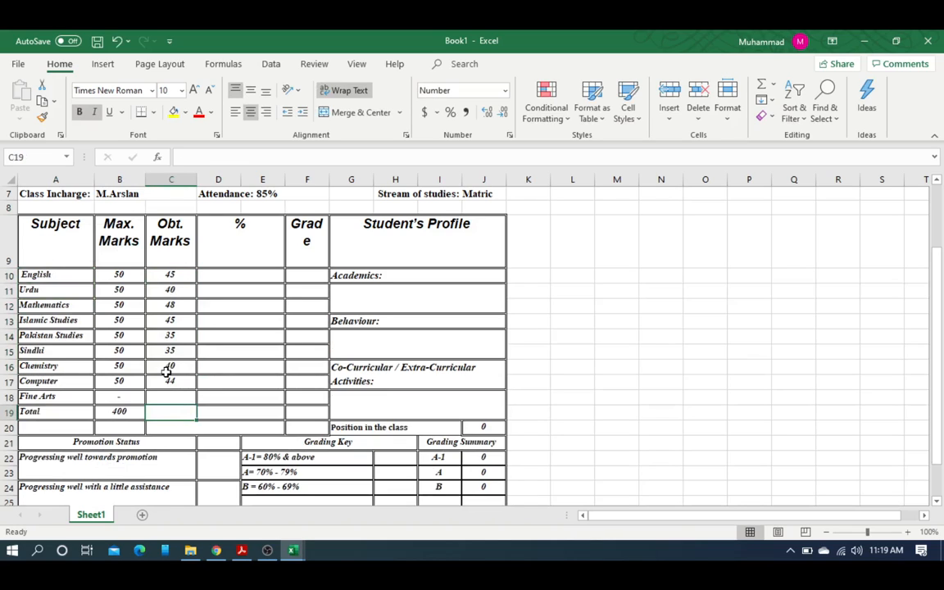
left_click(123, 412)
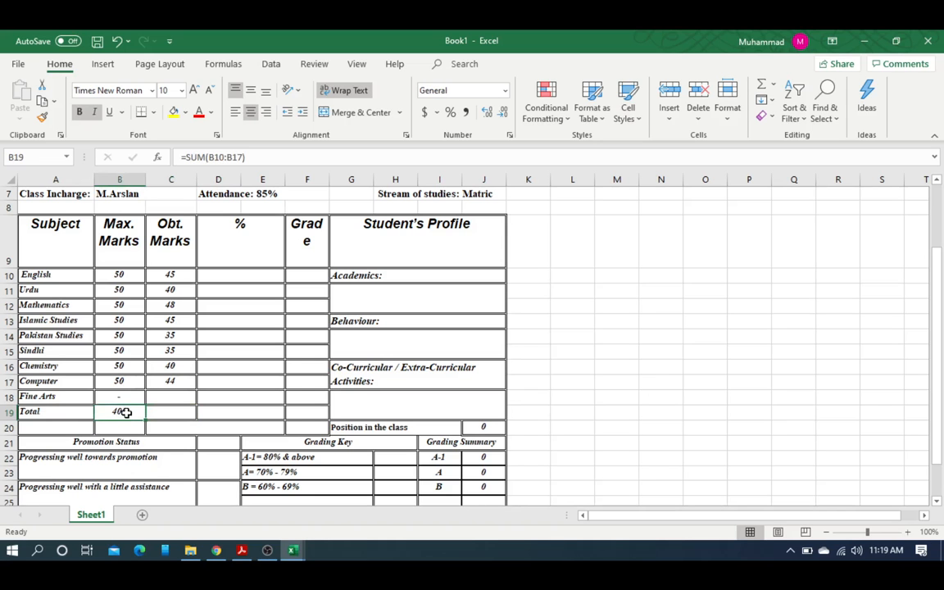
Step: Copy B19's SUM formula across into C19 with the fill handle
scroll(122, 412, "up", 1)
scroll(129, 416, "up", 4)
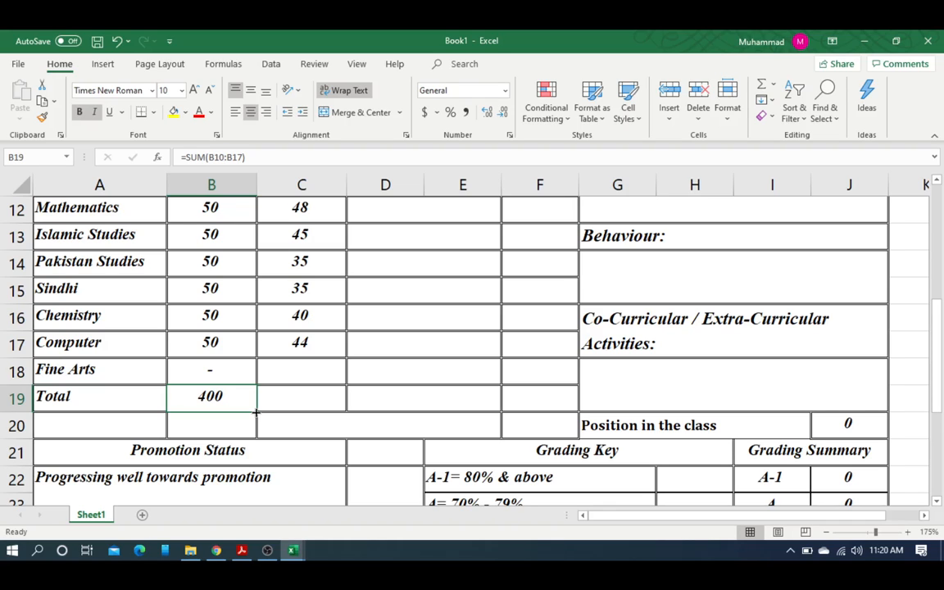
left_click_drag(257, 412, 256, 413)
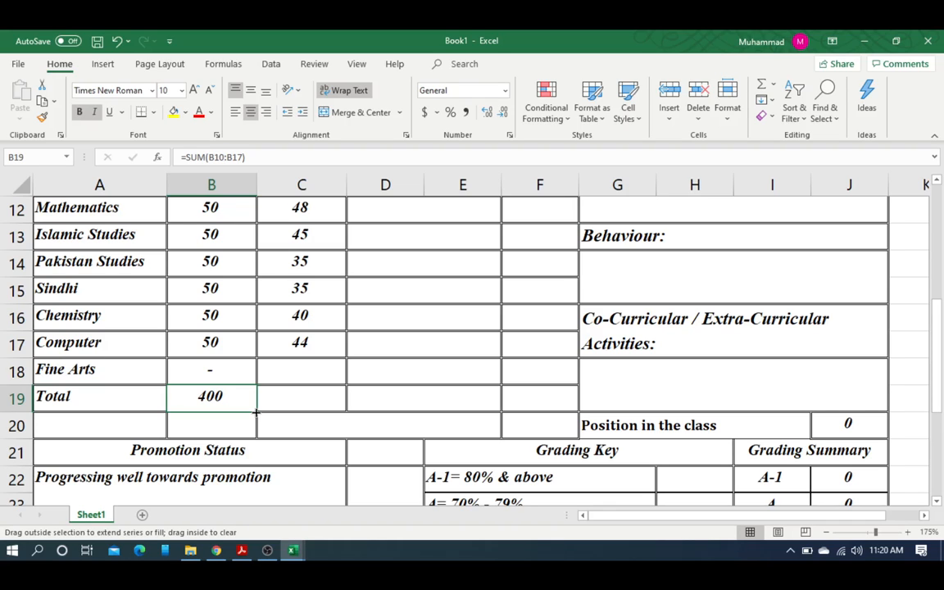
left_click_drag(256, 412, 331, 408)
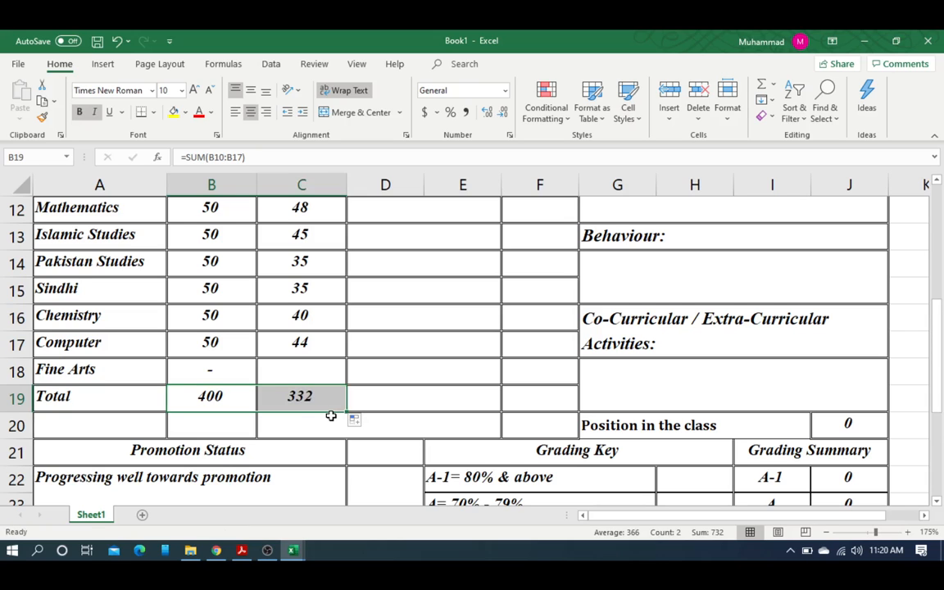
Step: Select C19 and open its SUM formula for inspection
scroll(330, 417, "up", 2)
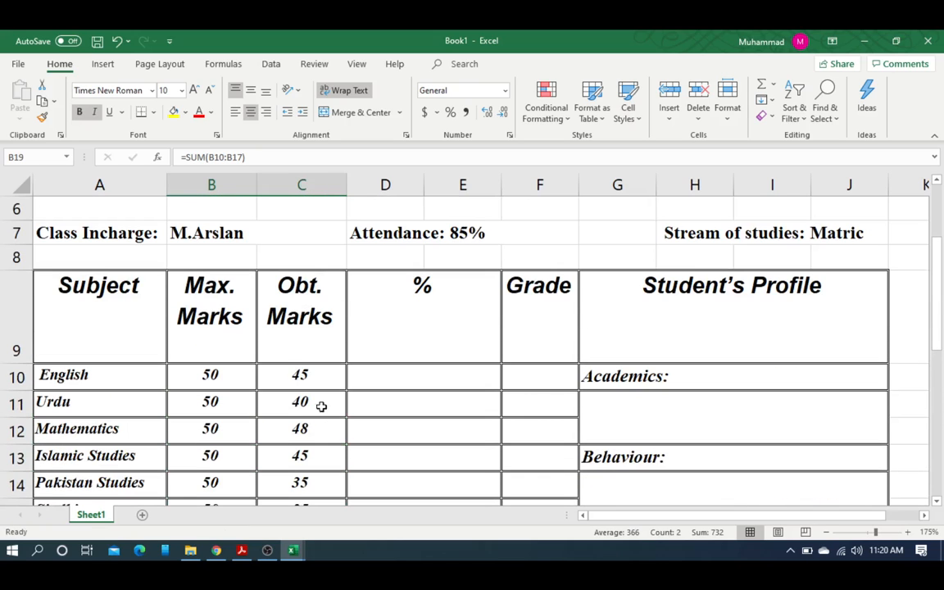
scroll(304, 394, "down", 4)
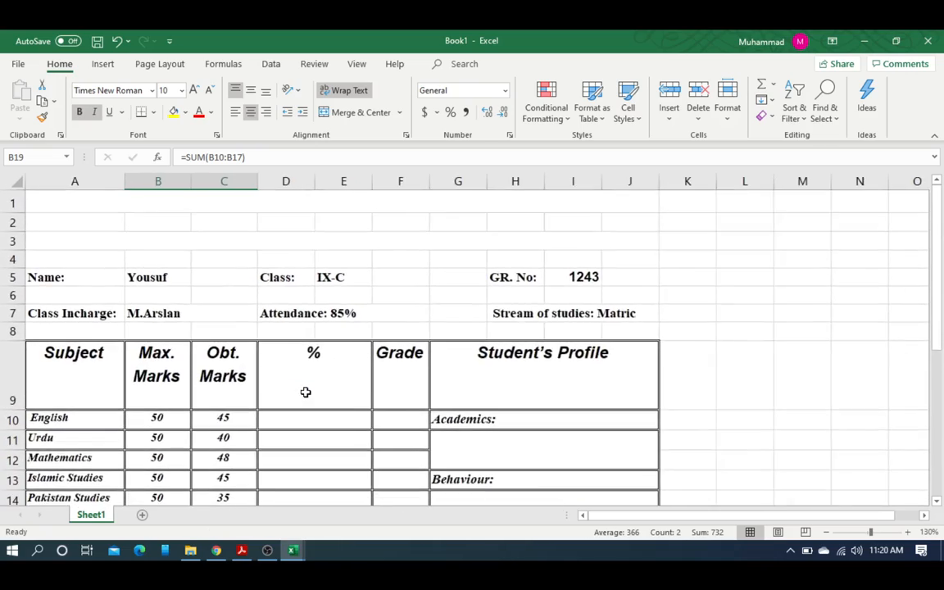
scroll(299, 390, "down", 3)
scroll(189, 292, "up", 1)
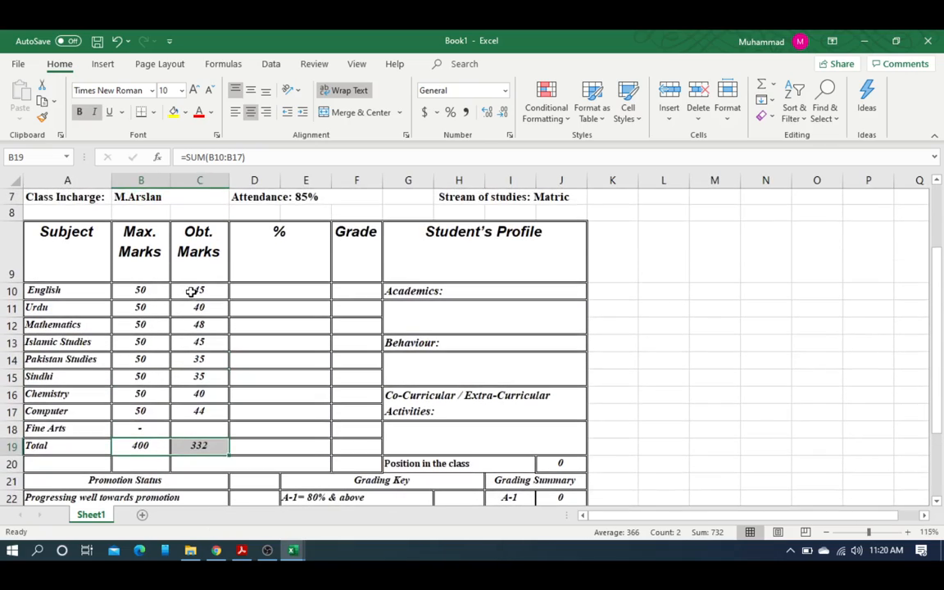
left_click(191, 291)
left_click(209, 446)
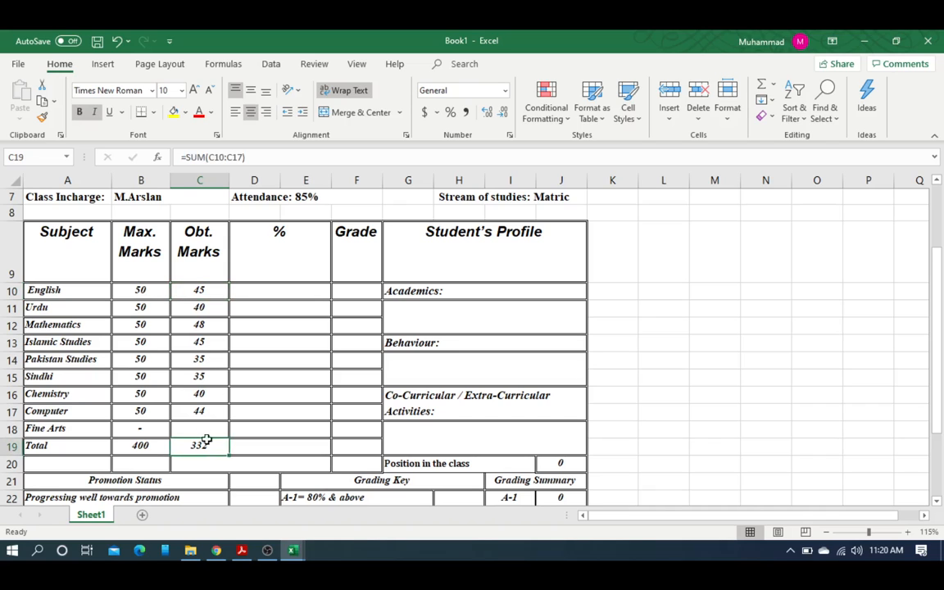
key("F2")
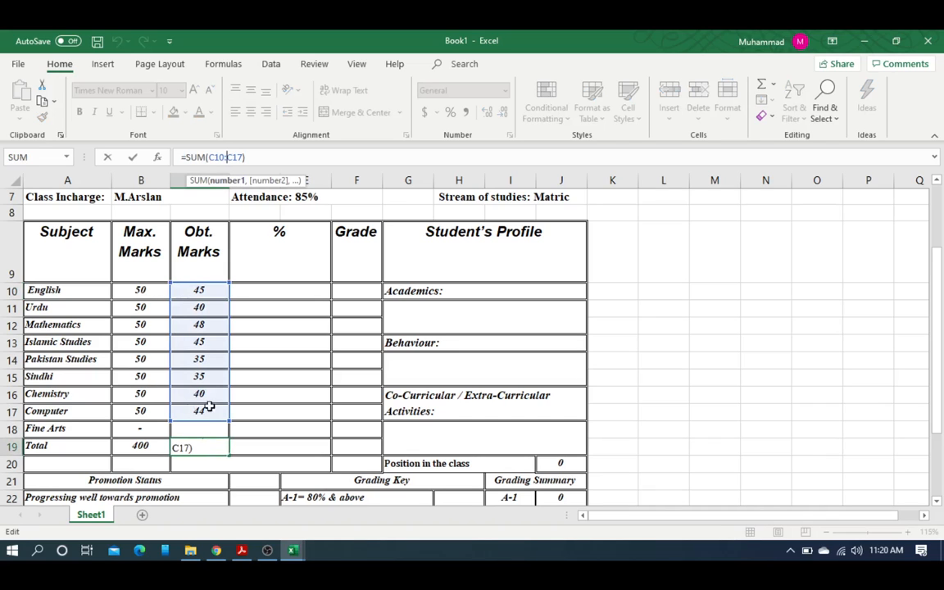
Step: Clear C19 and re-enter its total as =SUM(C10:C17)
key("Return")
left_click(201, 446)
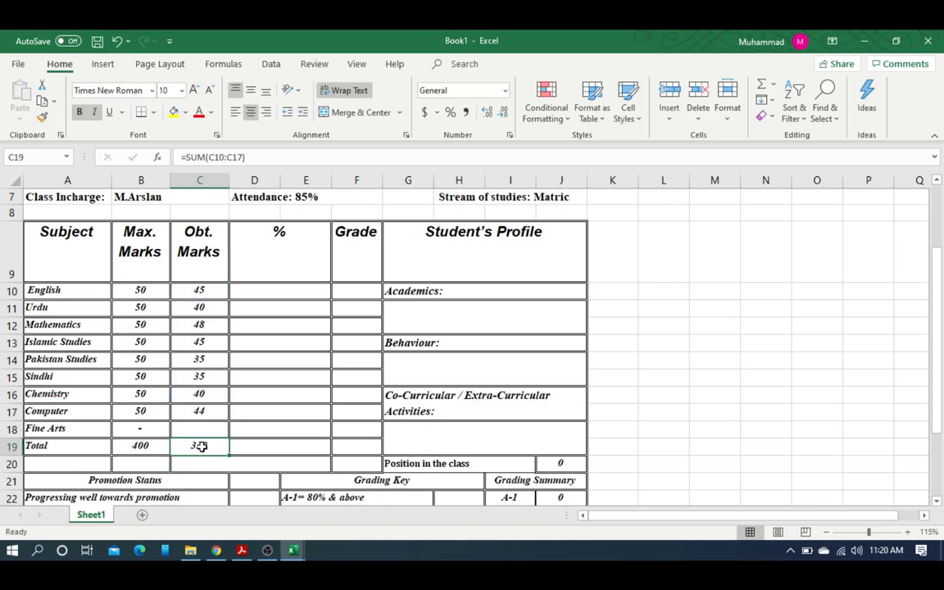
key("Delete")
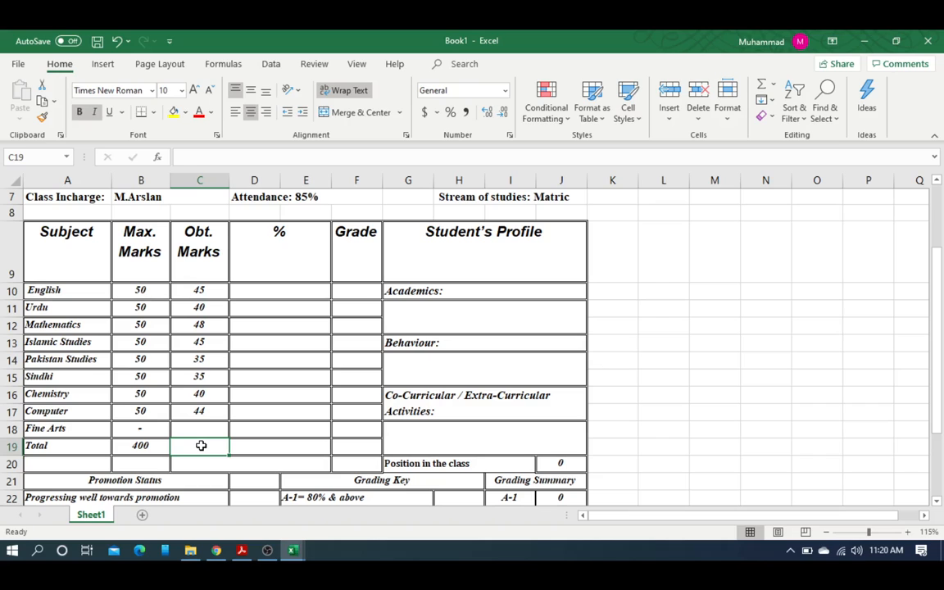
type("=sum(")
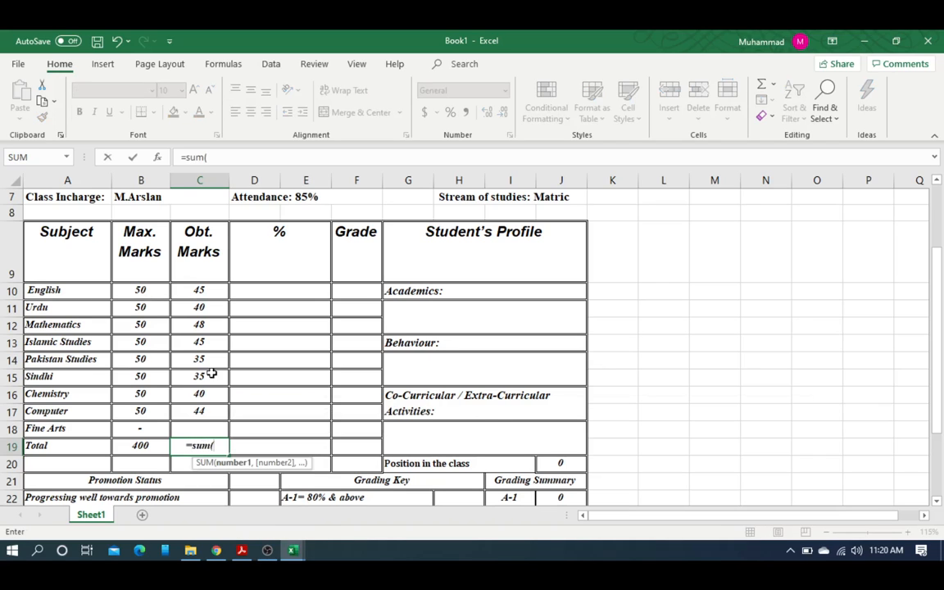
left_click_drag(199, 292, 200, 409)
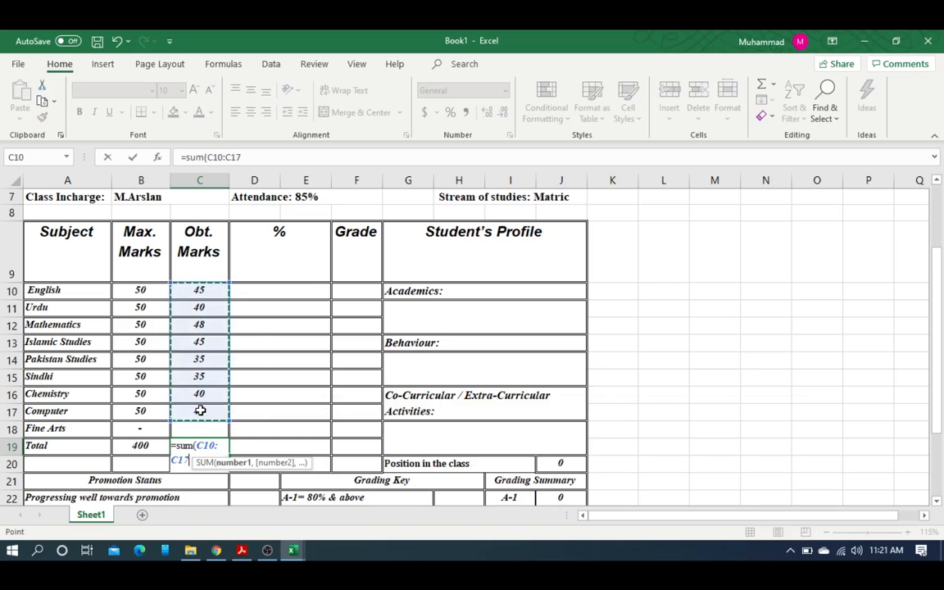
key("Return")
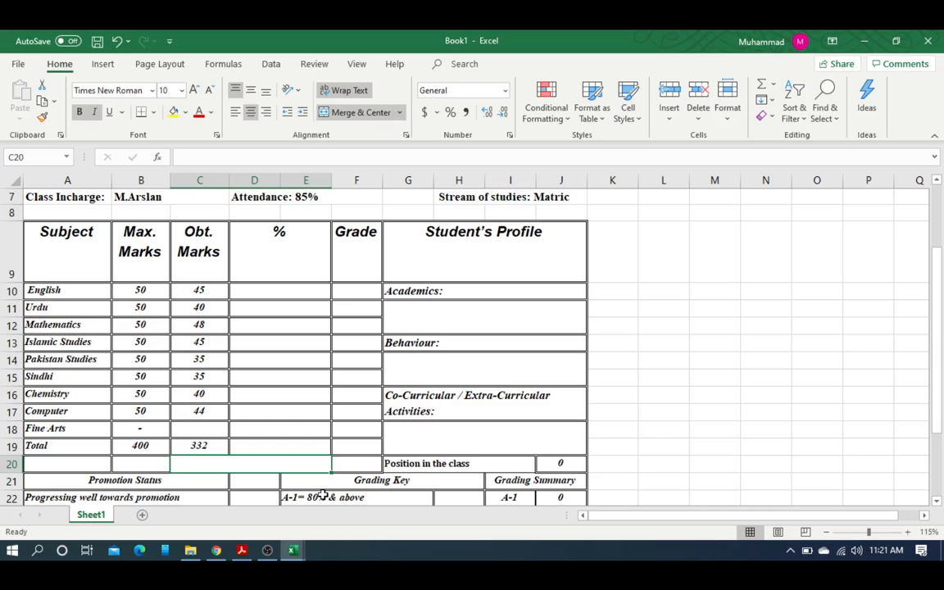
Step: Clear C19 again and re-confirm B19's SUM formula showing 400
left_click(207, 447)
key("Delete")
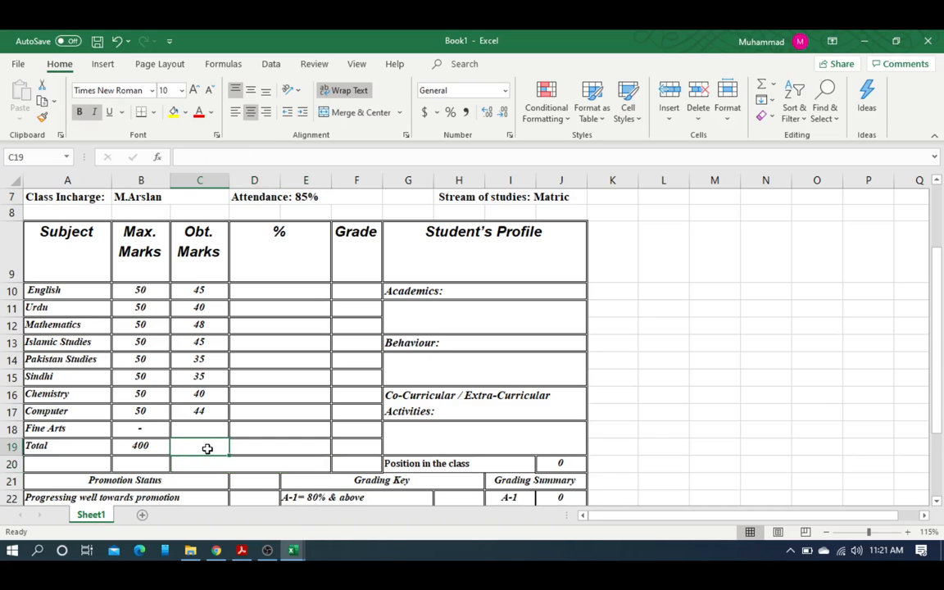
left_click(139, 446)
double_click(151, 447)
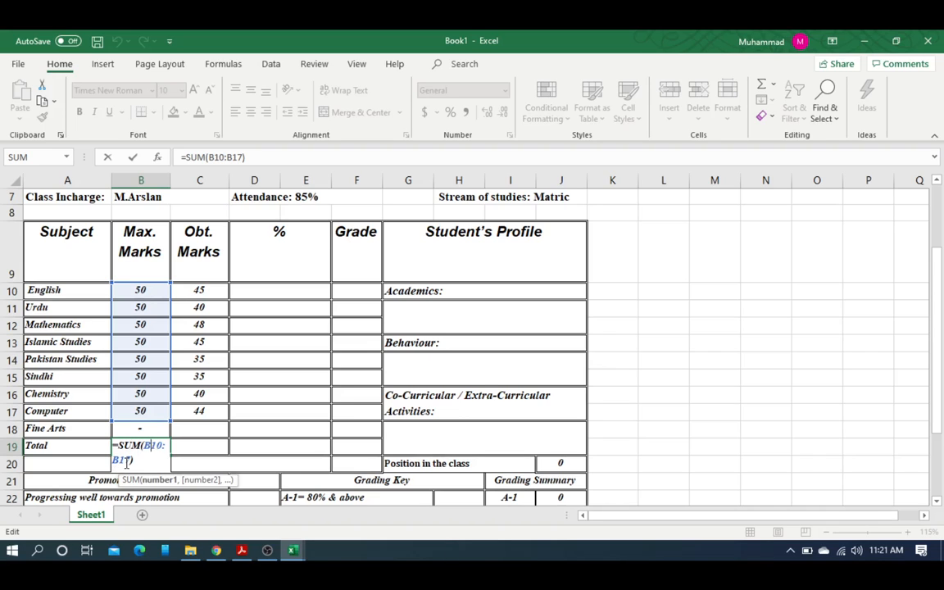
key("Return")
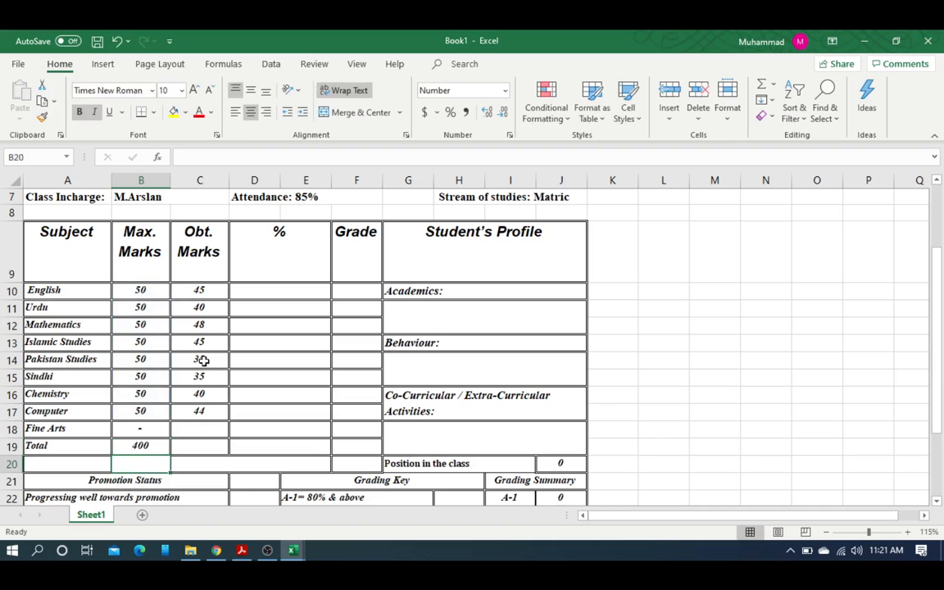
left_click(139, 294)
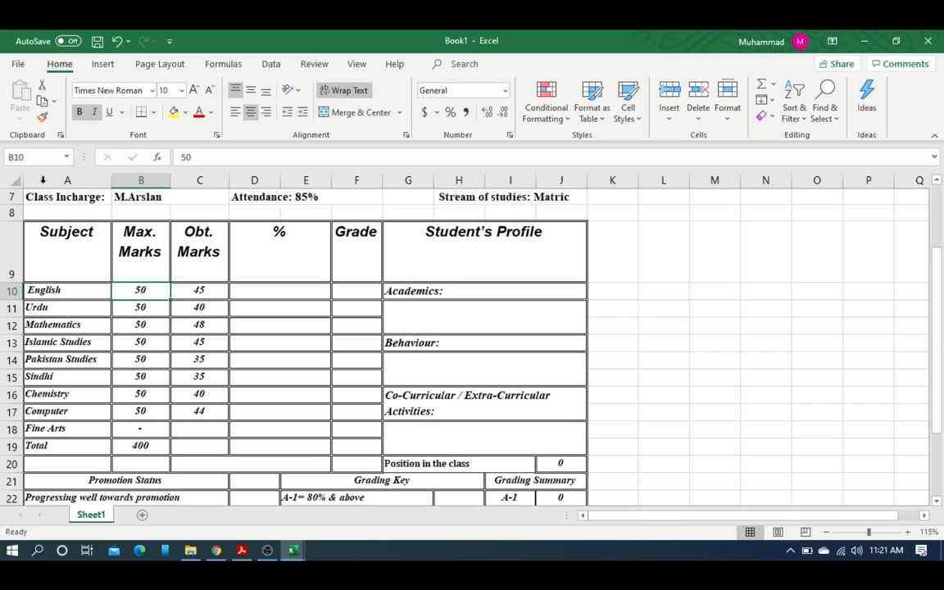
left_click(139, 411)
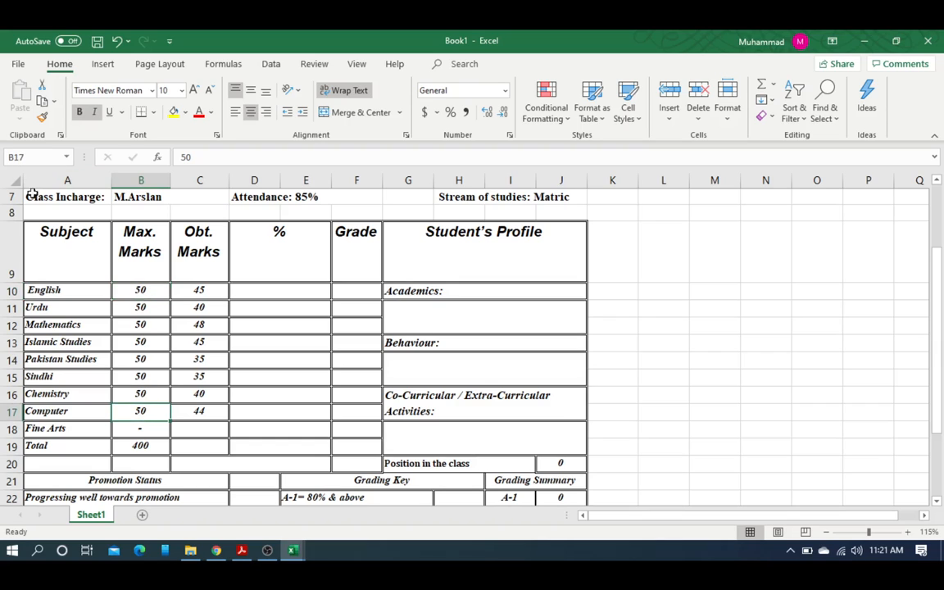
left_click(138, 292)
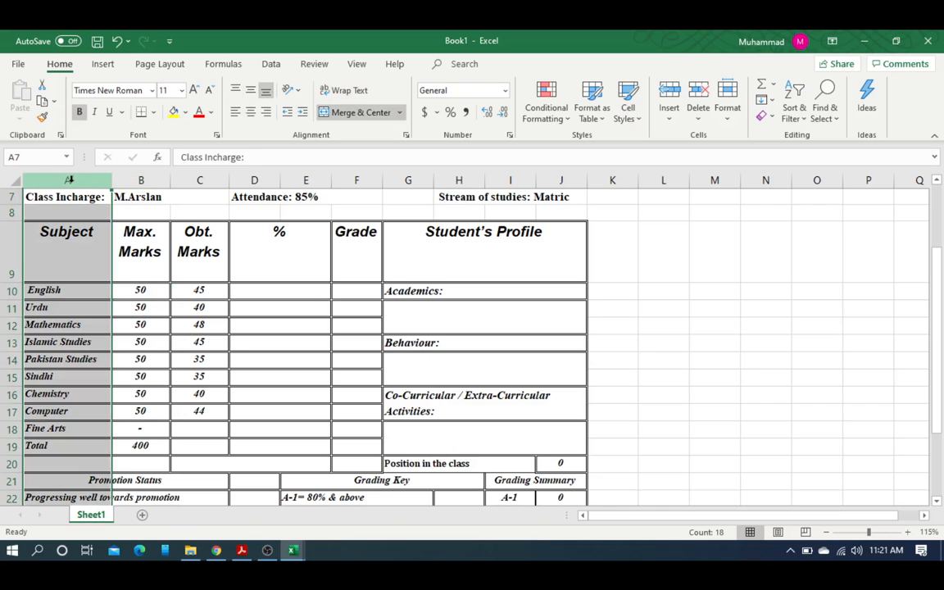
left_click(136, 179)
left_click(198, 179)
left_click(266, 180)
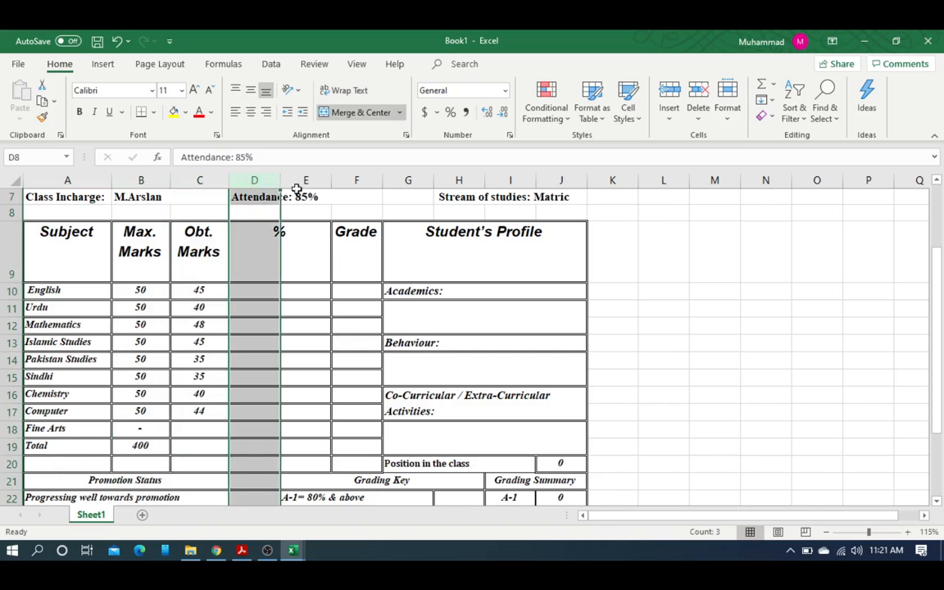
left_click(316, 180)
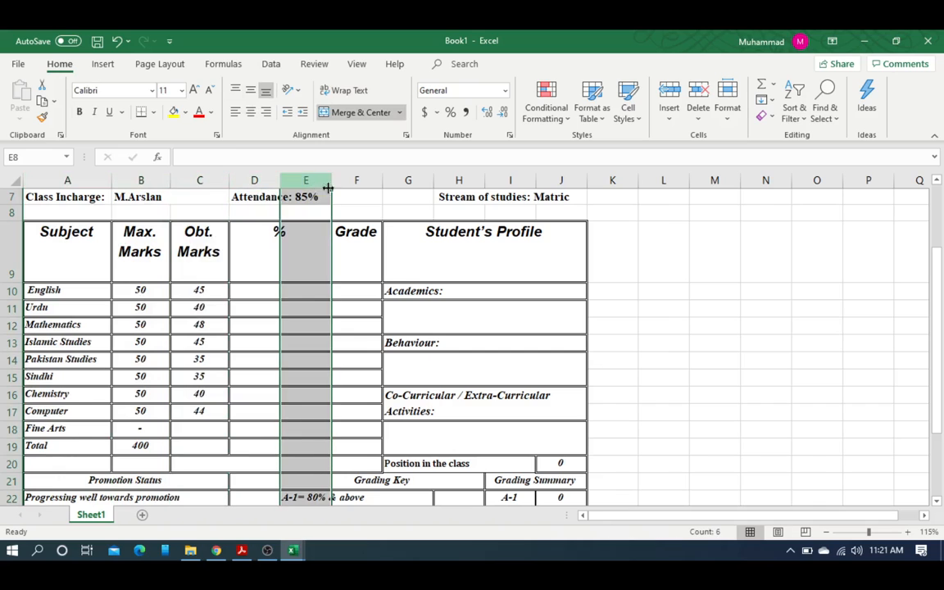
scroll(8, 205, "up", 2)
left_click(10, 201)
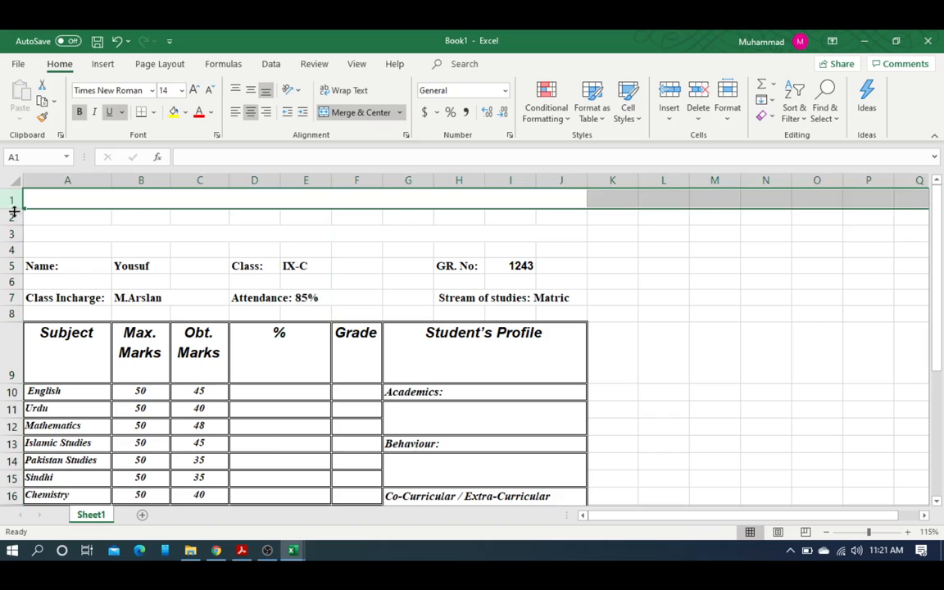
left_click(13, 217)
left_click_drag(14, 242, 16, 241)
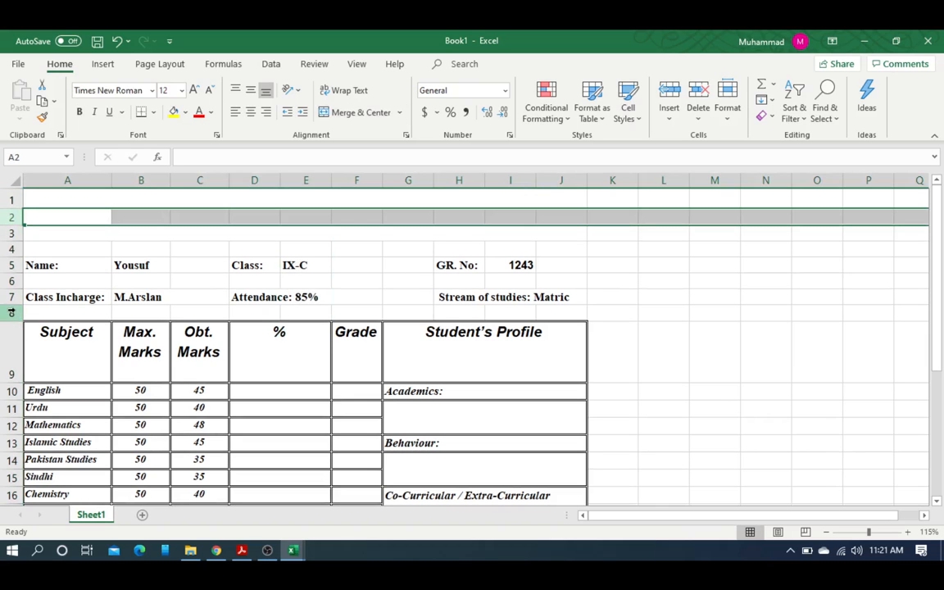
scroll(23, 306, "down", 2)
left_click(201, 292)
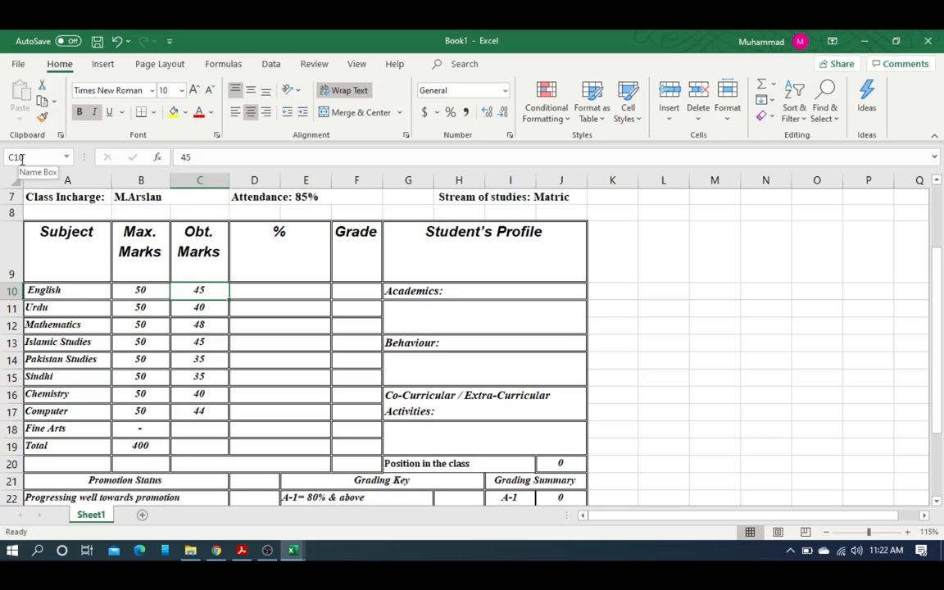
left_click(205, 411)
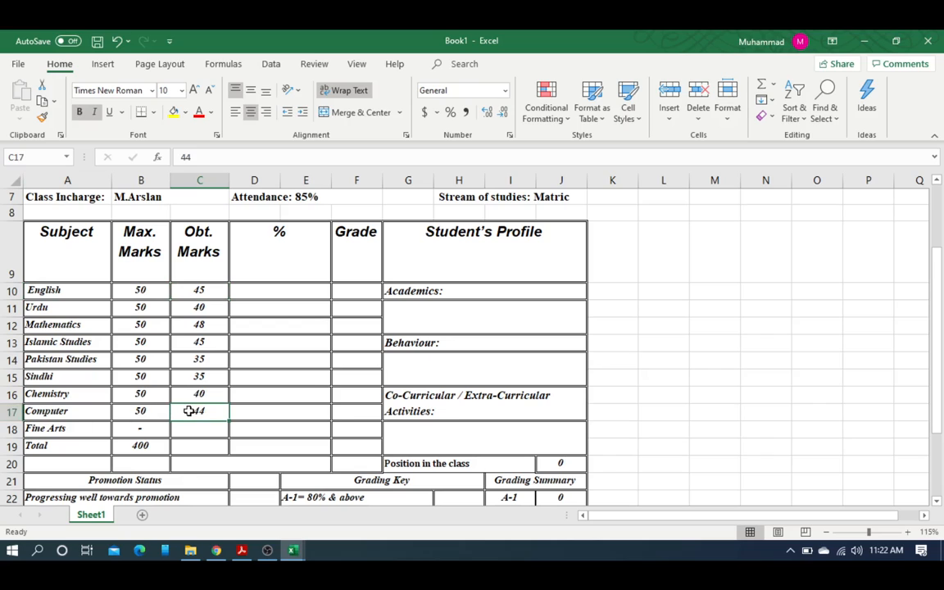
left_click(195, 443)
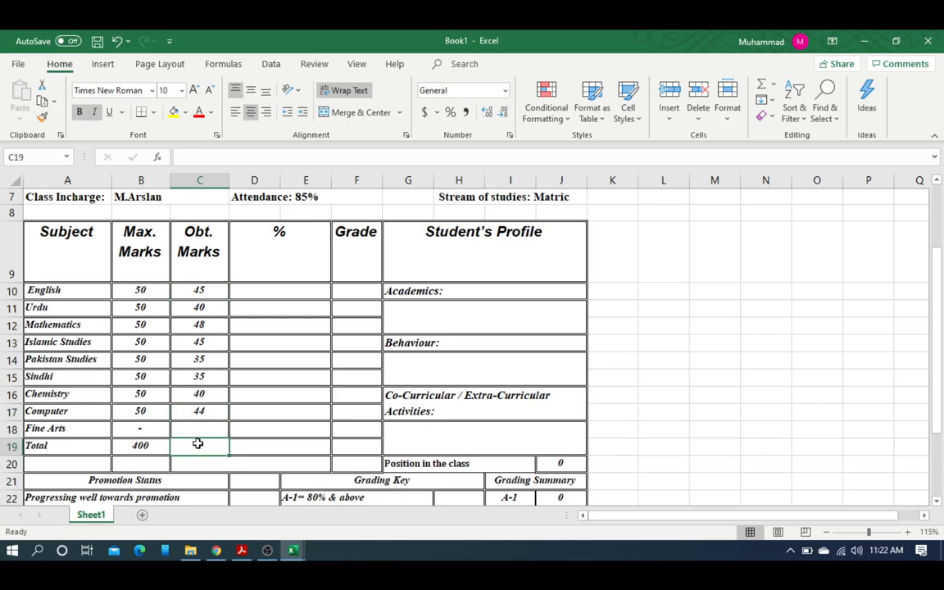
left_click(146, 443)
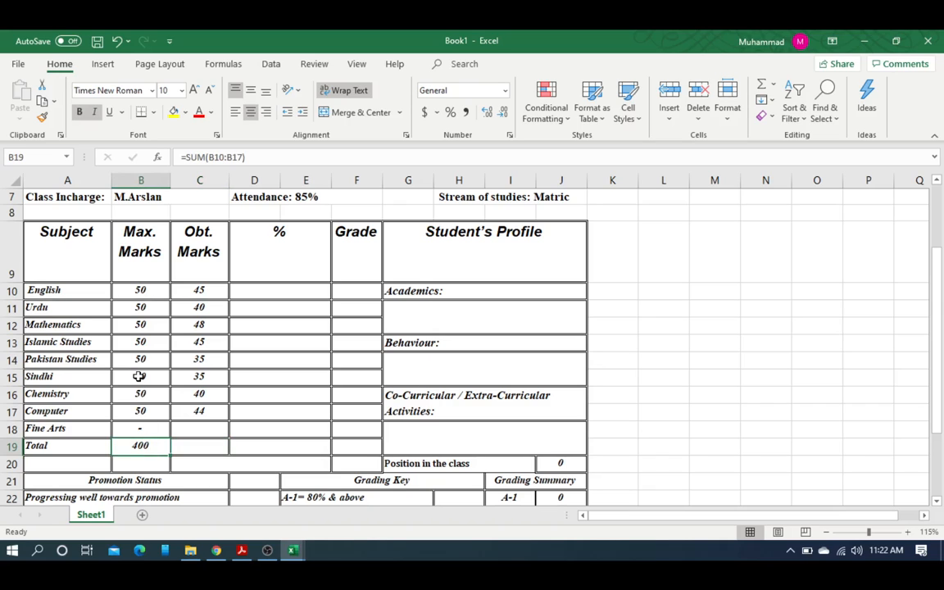
Step: Re-confirm B19's SUM formula and fill it across into C19 to total 332
left_click(207, 156)
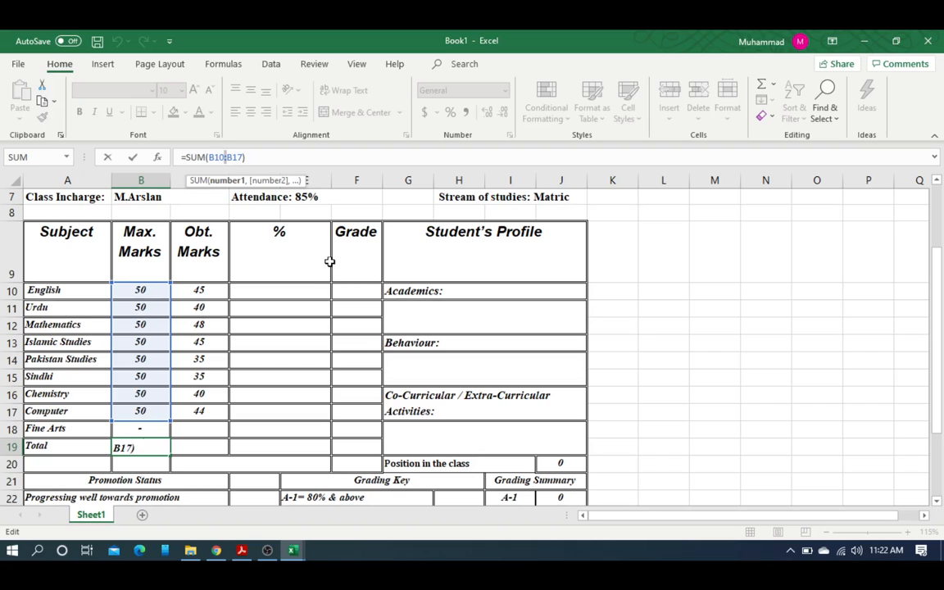
key("Return")
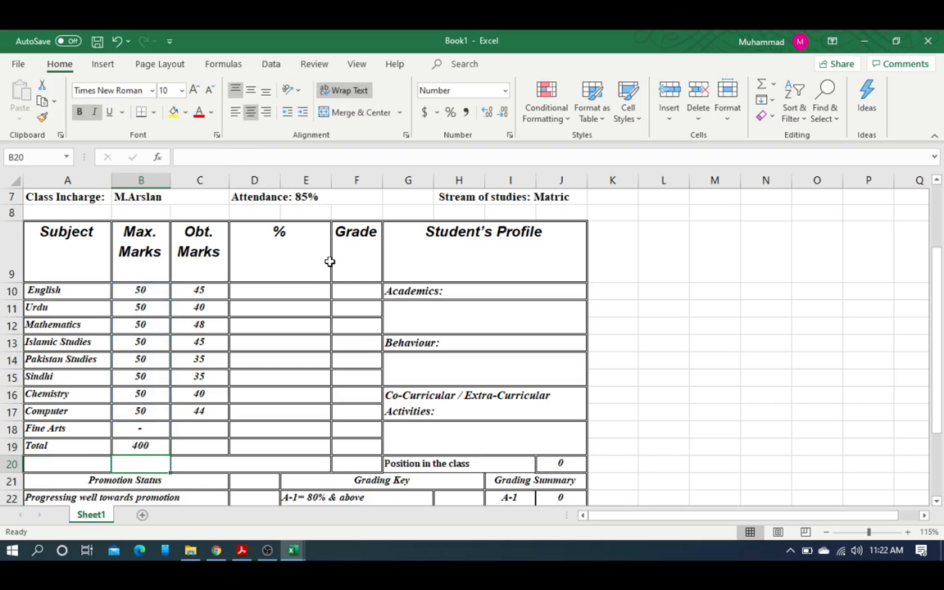
left_click(145, 444)
left_click_drag(169, 457, 225, 449)
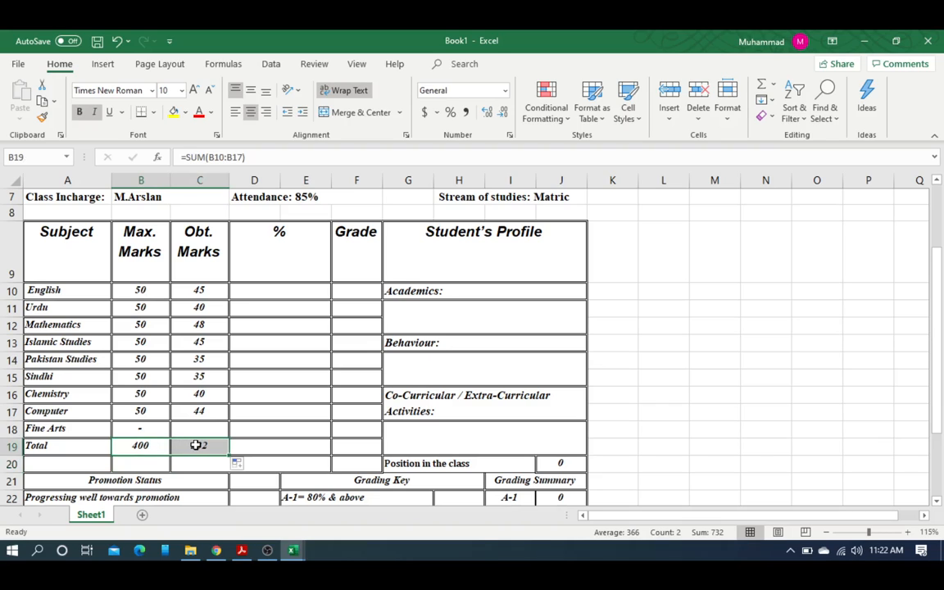
Step: Compare the SUM formulas in C19 and B19, then select C10
left_click(196, 445)
left_click(147, 446)
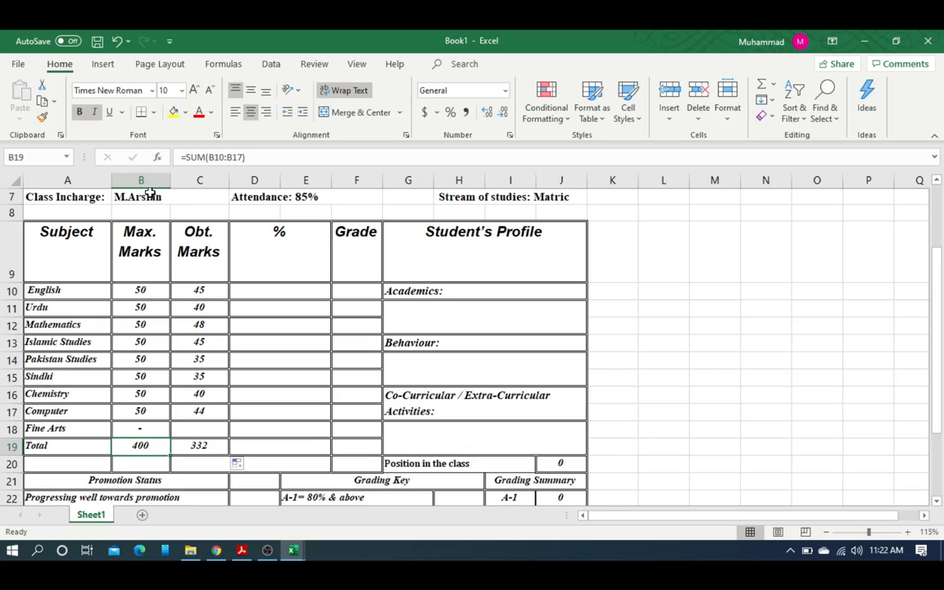
left_click(197, 445)
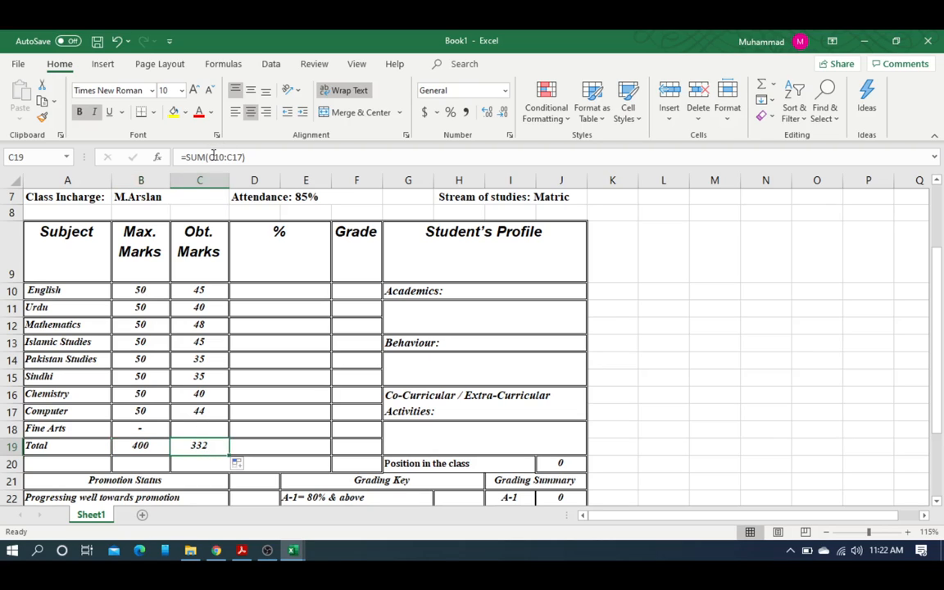
left_click(158, 445)
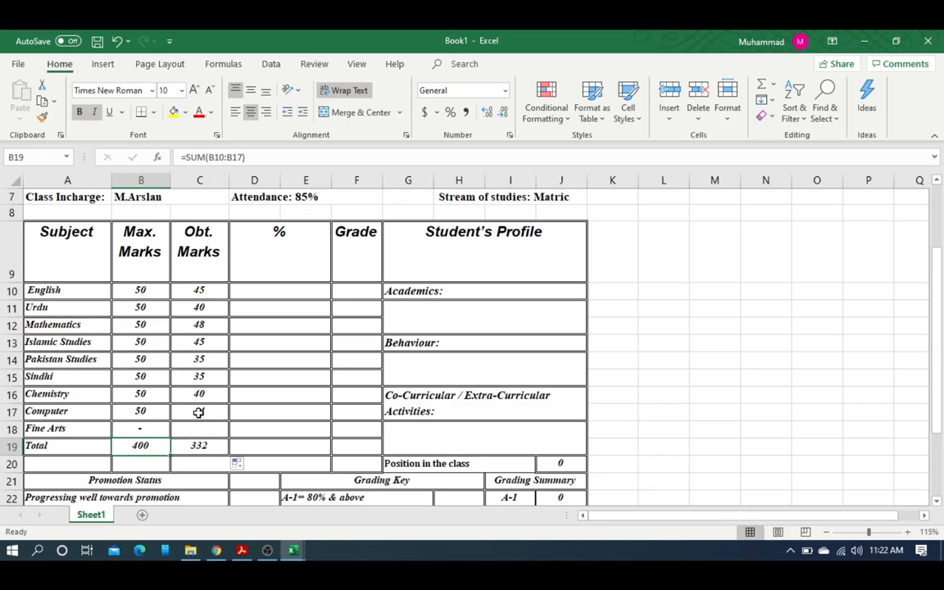
left_click(204, 291)
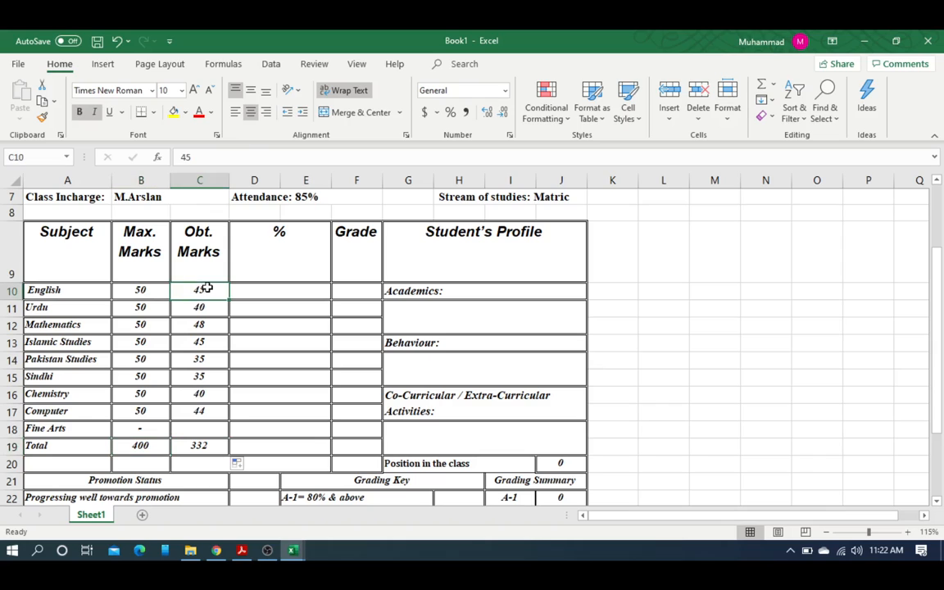
left_click(141, 291)
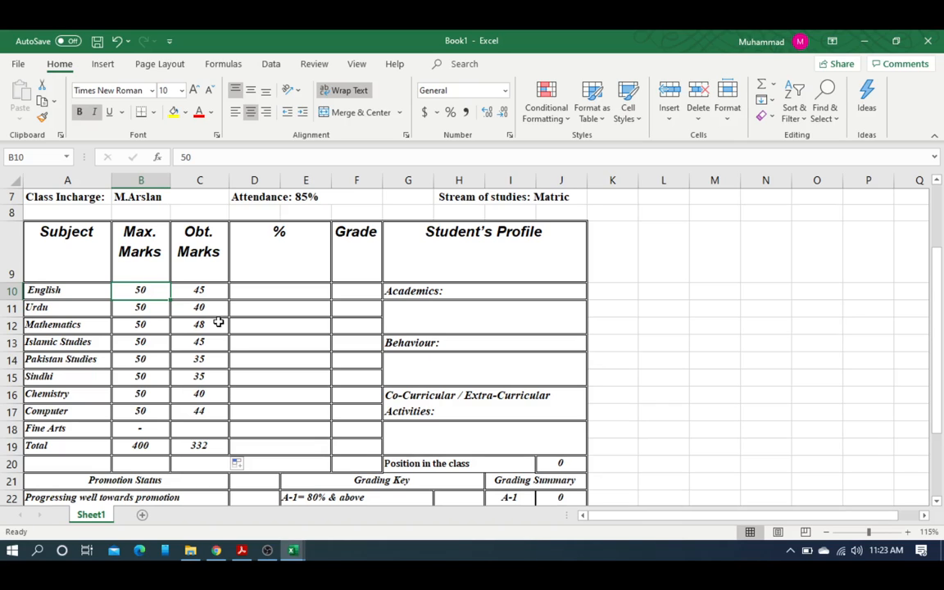
left_click(271, 290)
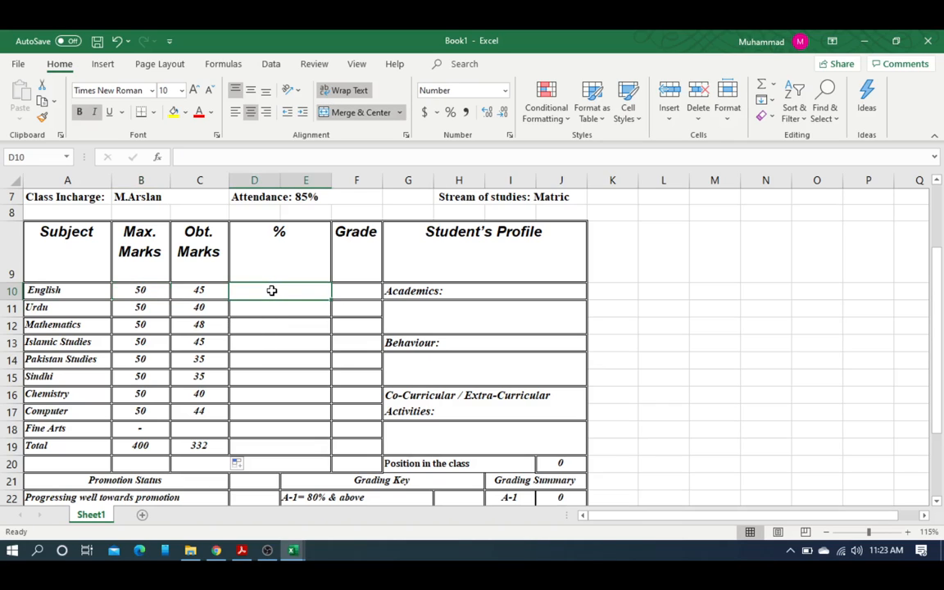
left_click(205, 291)
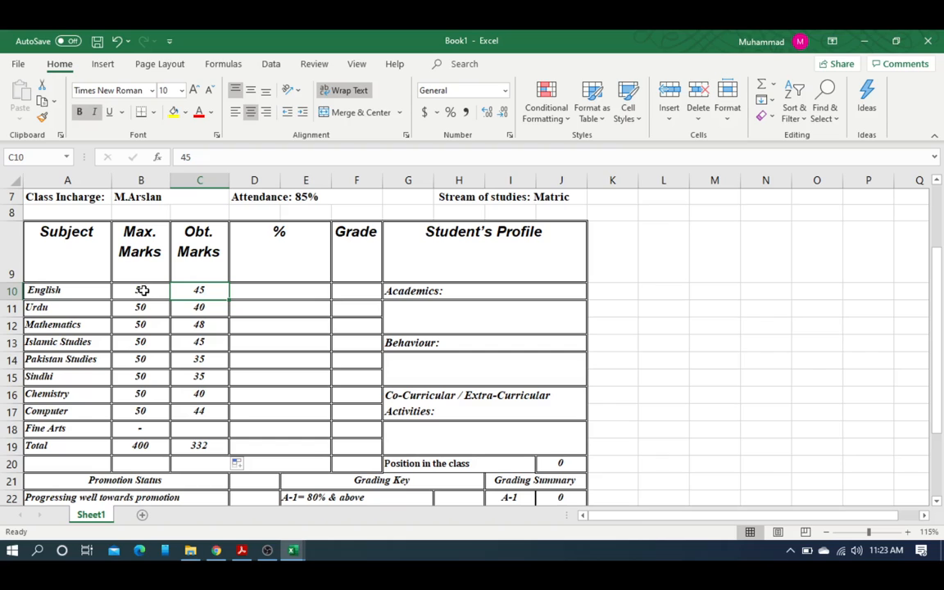
left_click(142, 290)
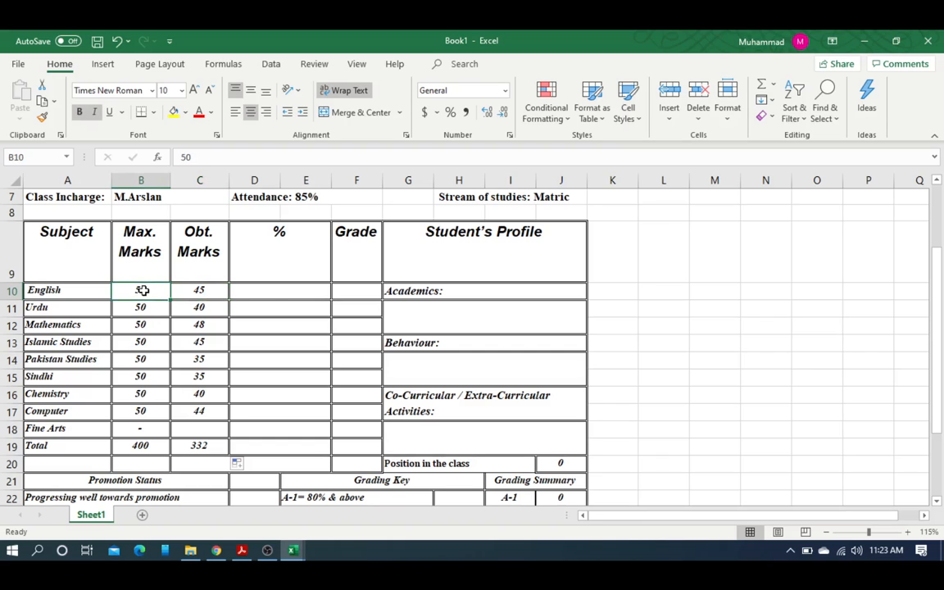
left_click(270, 289)
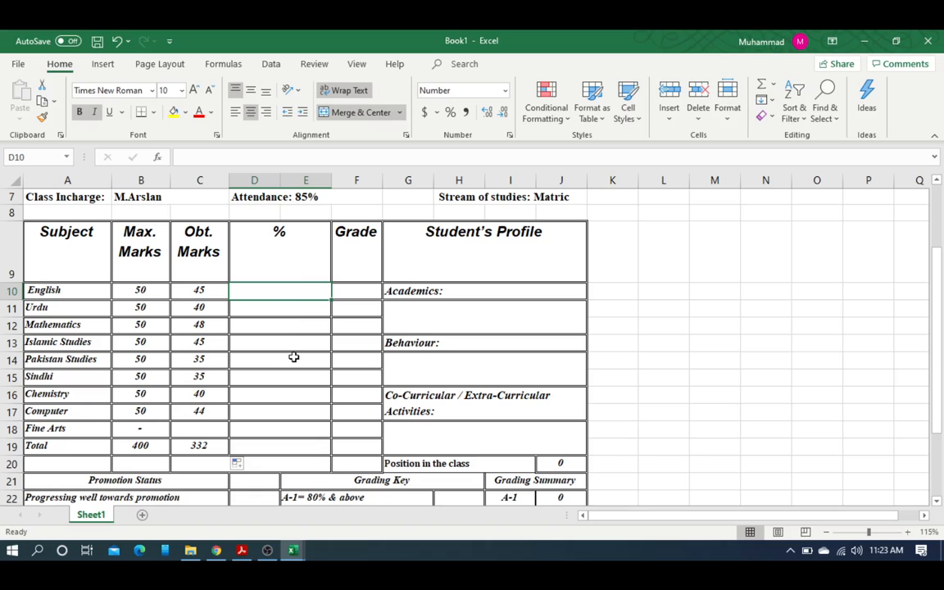
Step: Draft a C10/B10 formula in D10, then erase the draft and abandon the entry
type("=")
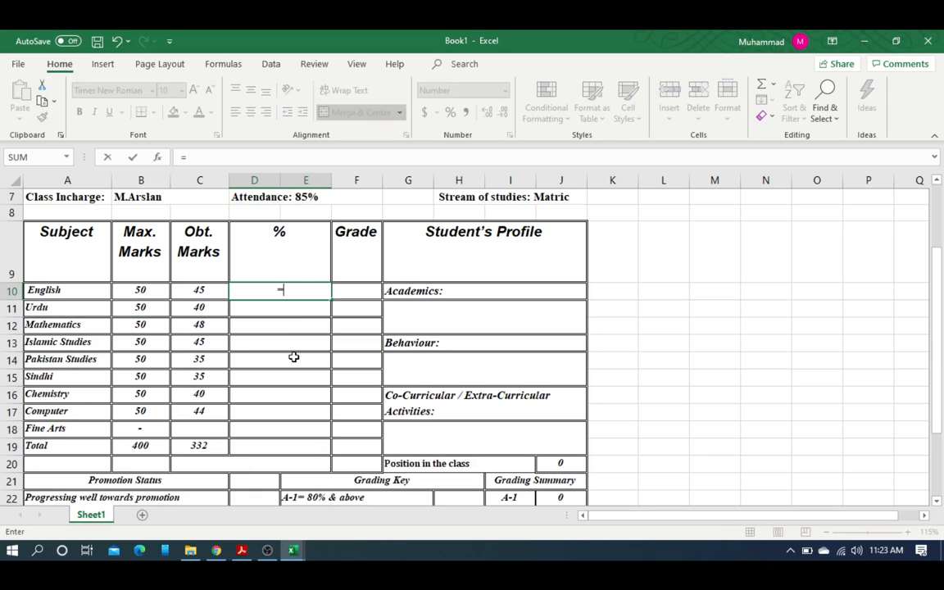
left_click(199, 290)
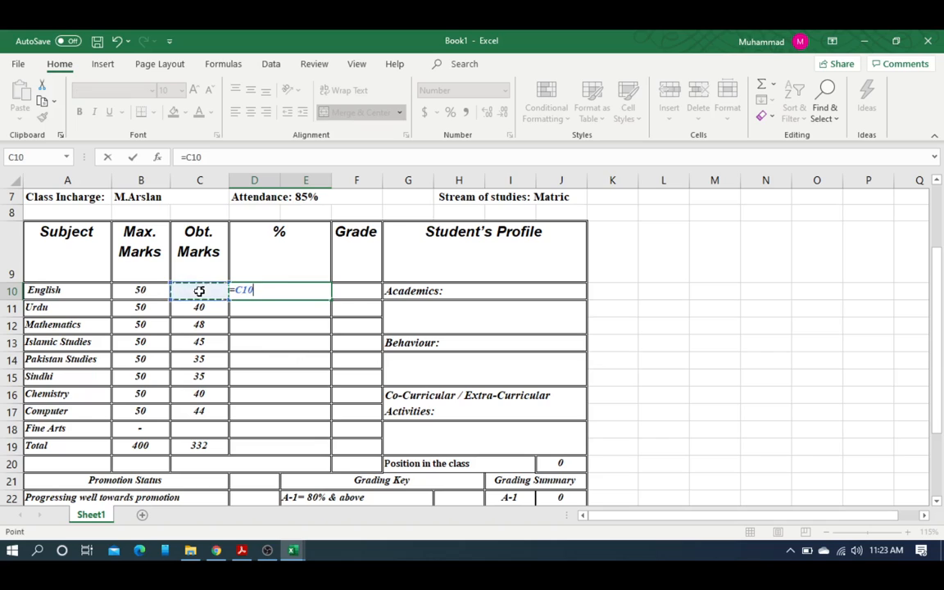
type("/")
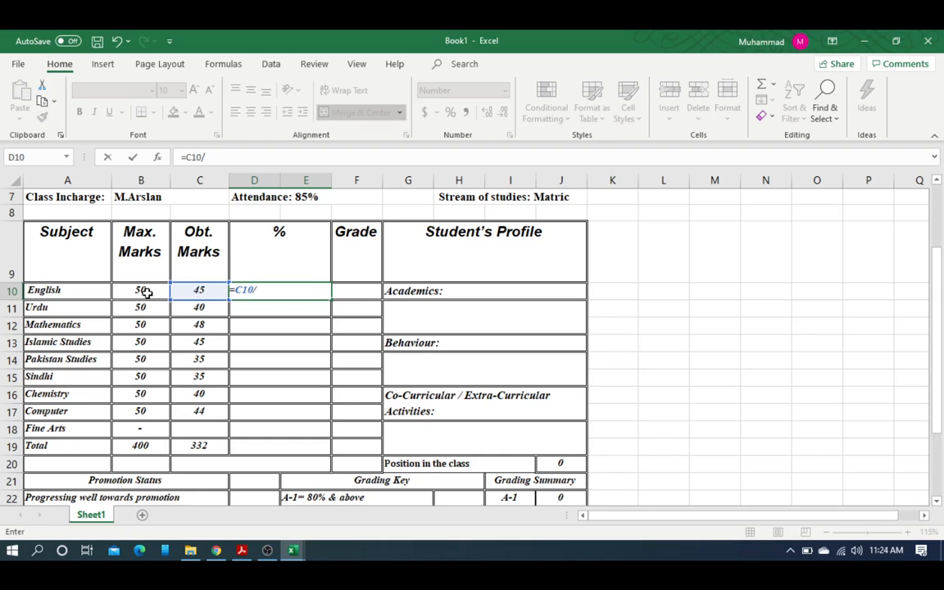
left_click(145, 292)
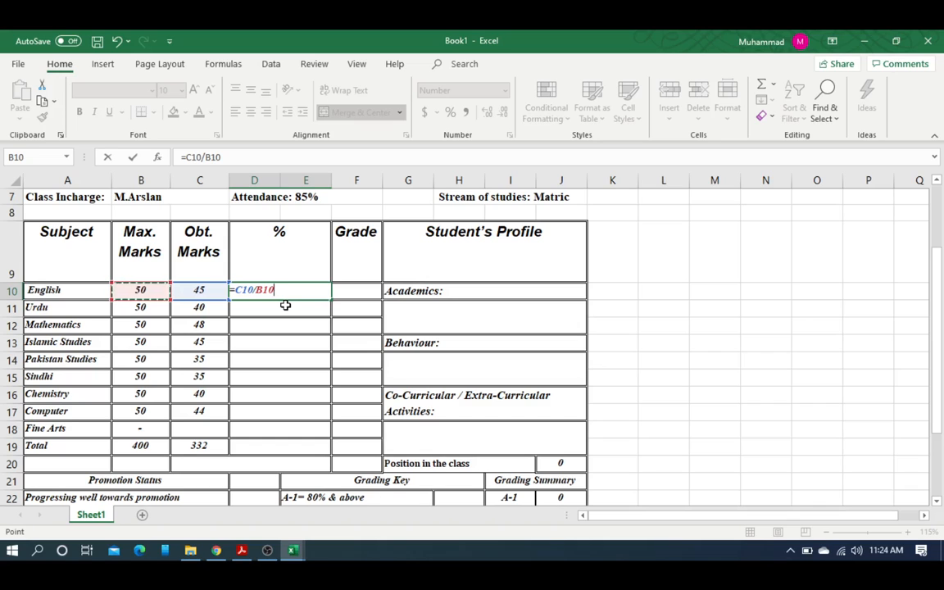
key("BackSpace")
key("BackSpace")
key("BackSpace")
key("BackSpace")
key("BackSpace")
key("BackSpace")
key("BackSpace")
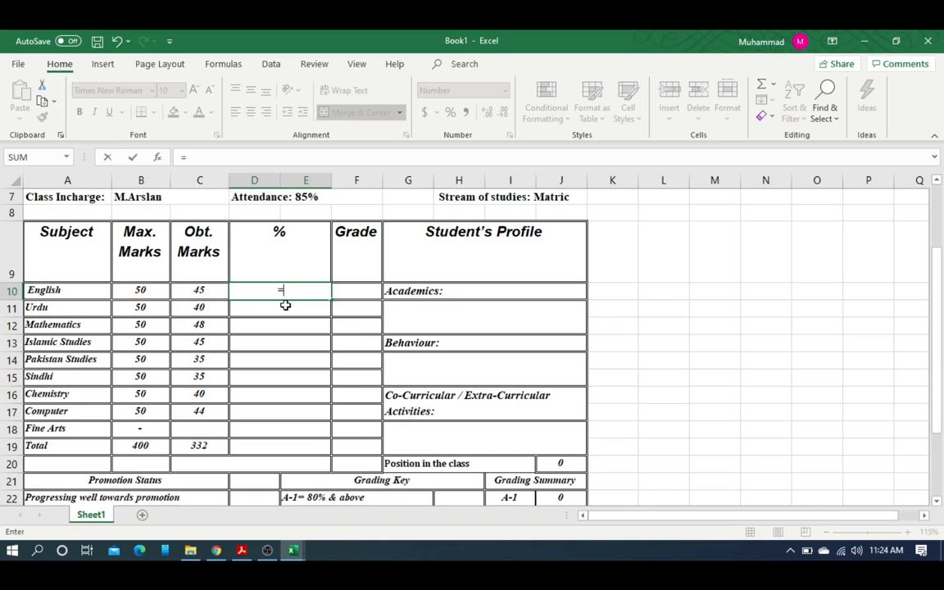
key("BackSpace")
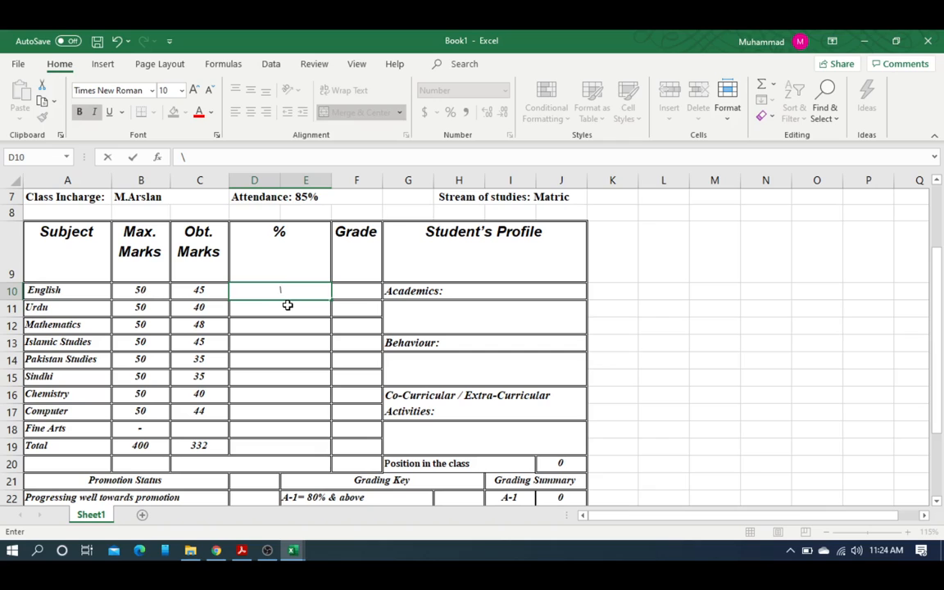
left_click(206, 291)
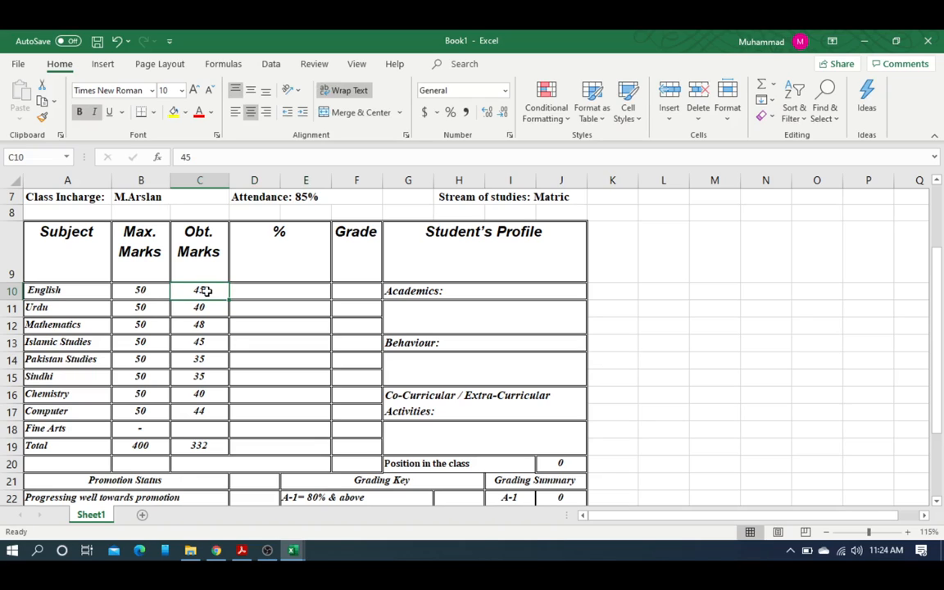
Step: Enter =C10/B10*100 in D10 so English's percentage shows 90.0
left_click(283, 293)
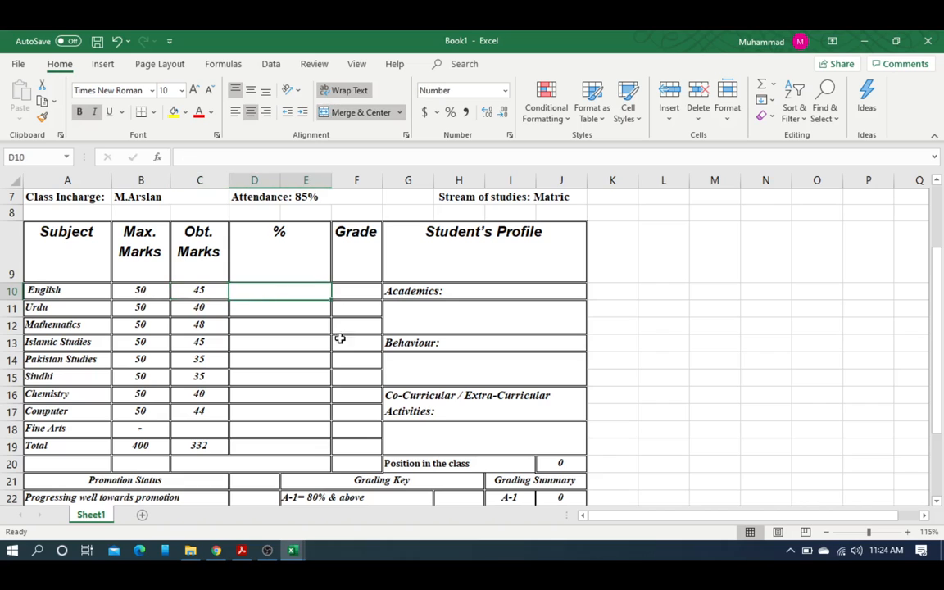
type("=")
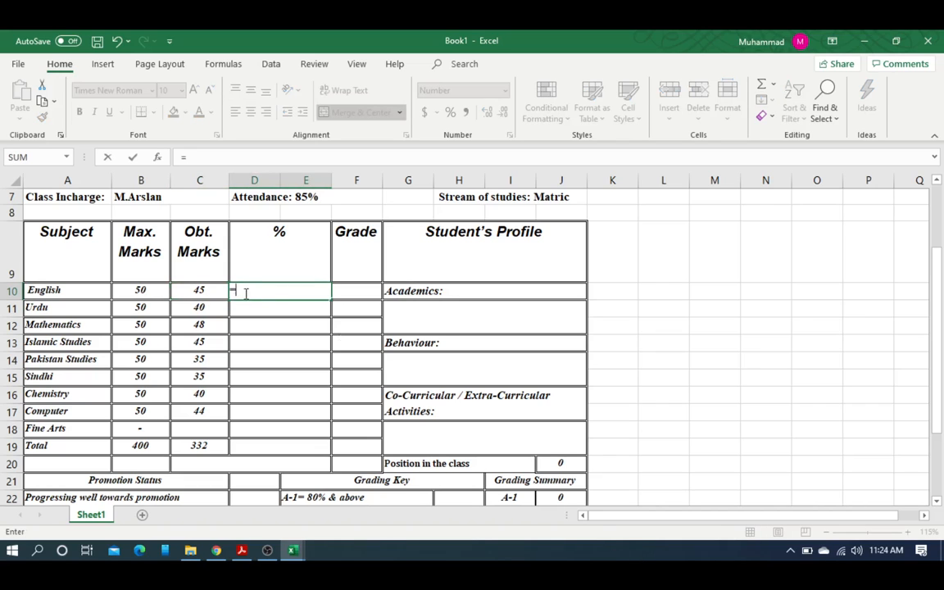
left_click(205, 292)
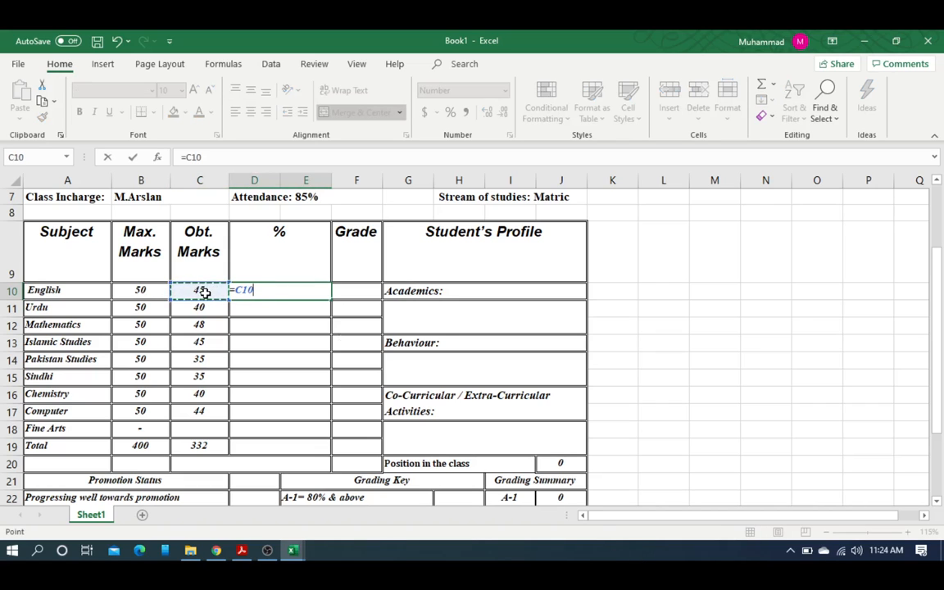
type("/")
left_click(144, 290)
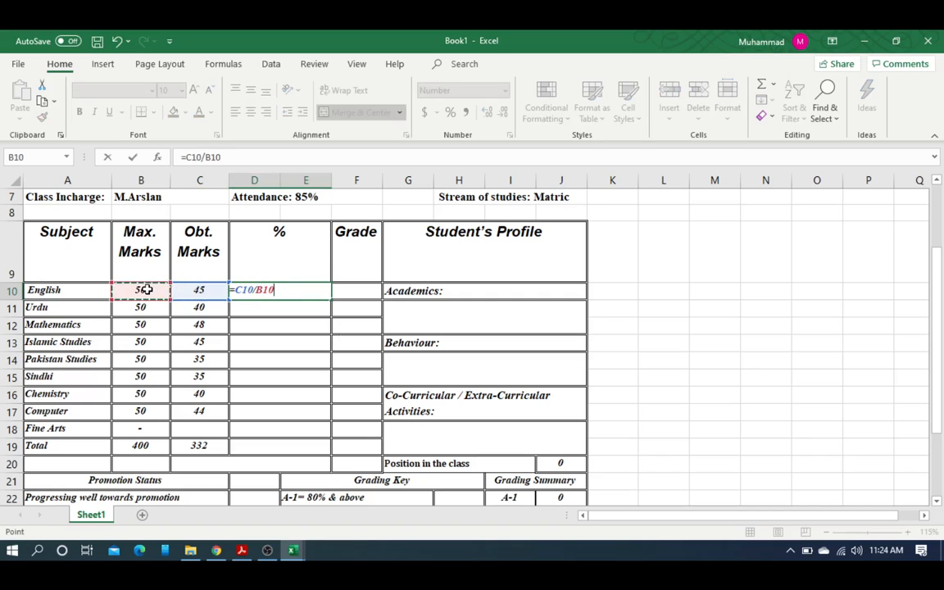
type("*")
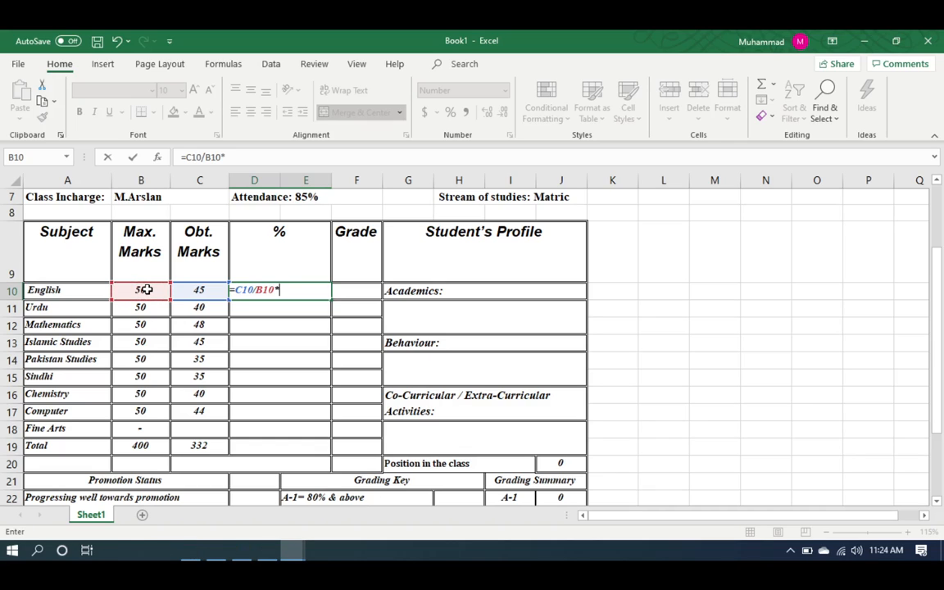
type("100")
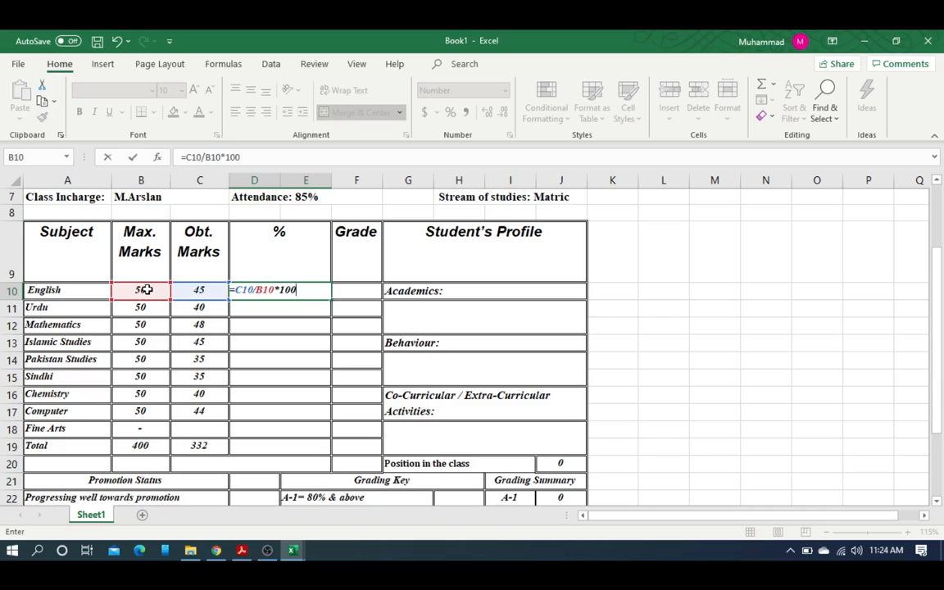
key("Return")
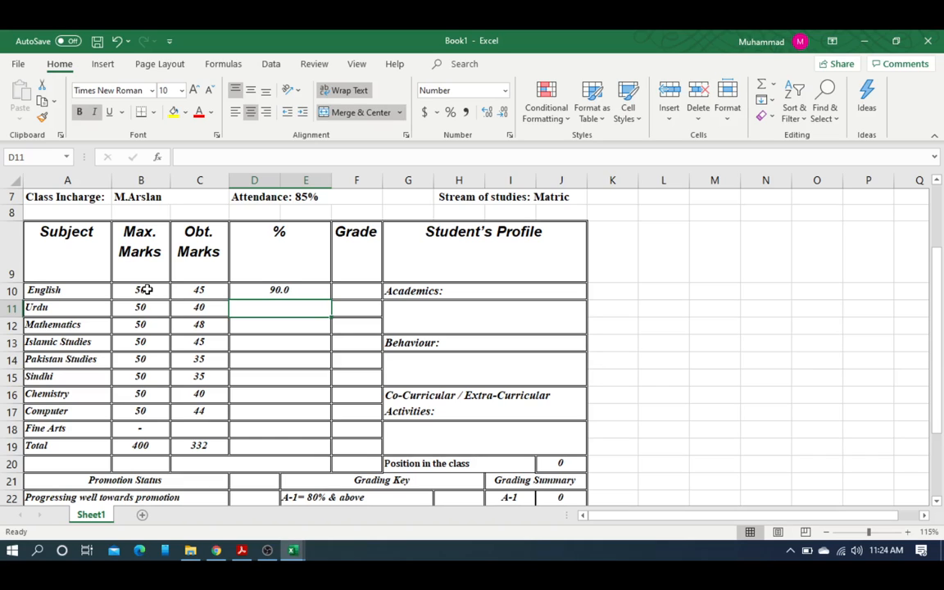
Step: Copy the percentage formula down to the Computer row, review the result, then undo the fill
left_click(279, 290)
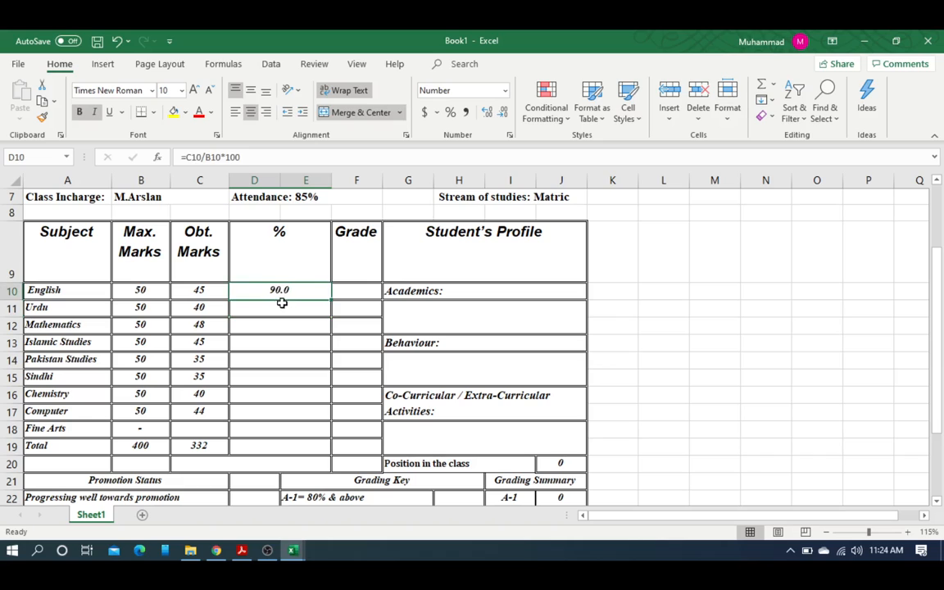
left_click(266, 309)
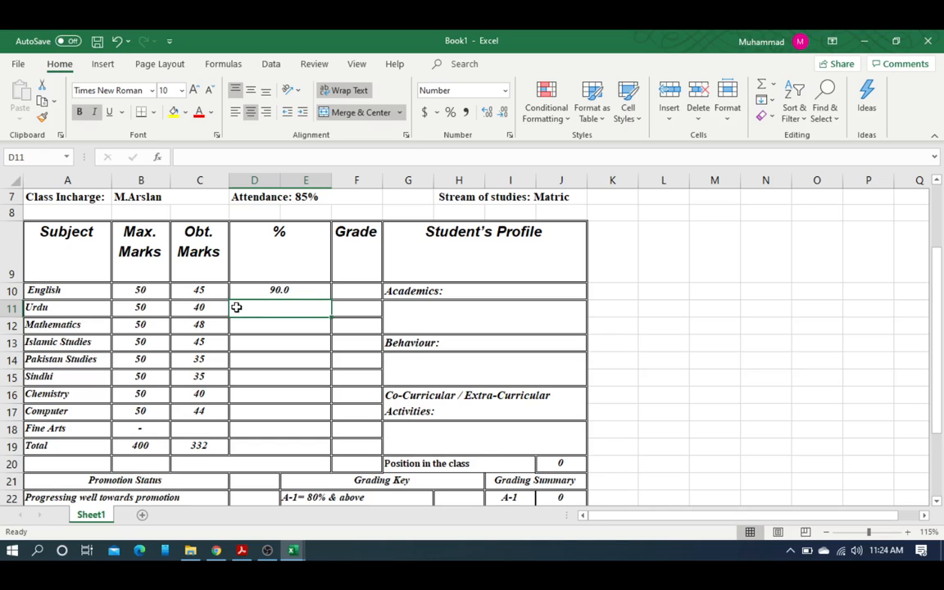
left_click(278, 290)
left_click_drag(329, 299, 330, 417)
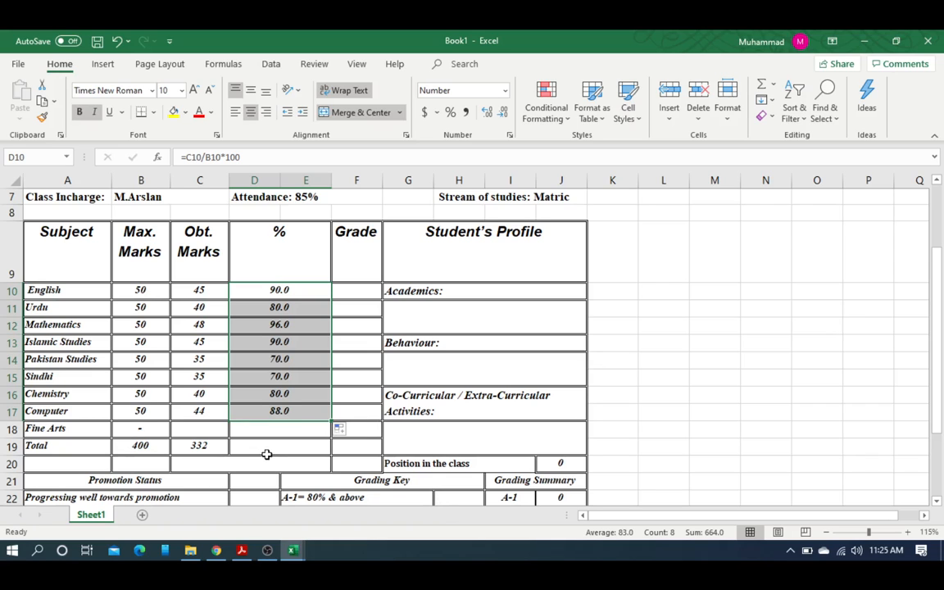
scroll(256, 448, "down", 1)
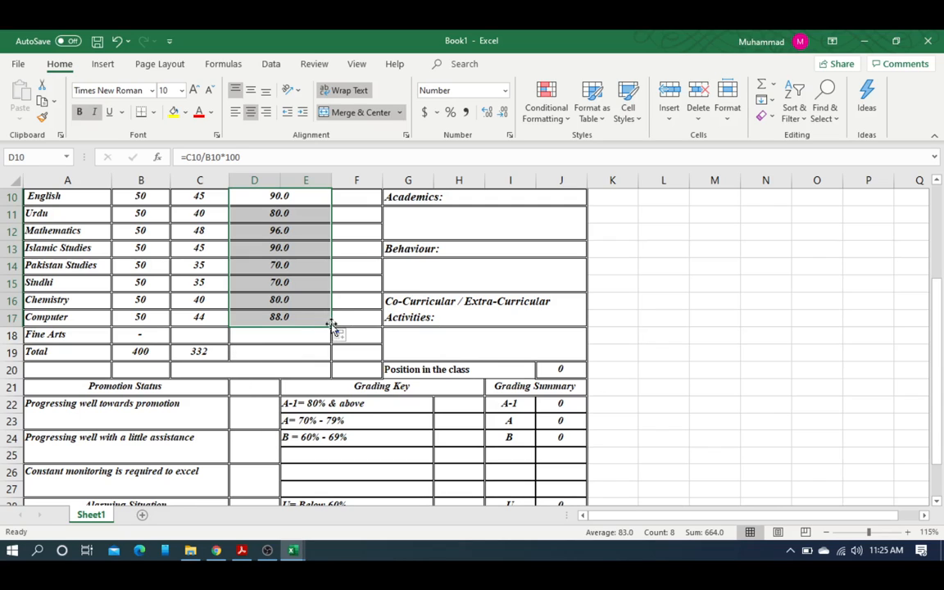
scroll(314, 374, "up", 2)
left_click(287, 459)
scroll(333, 452, "down", 3)
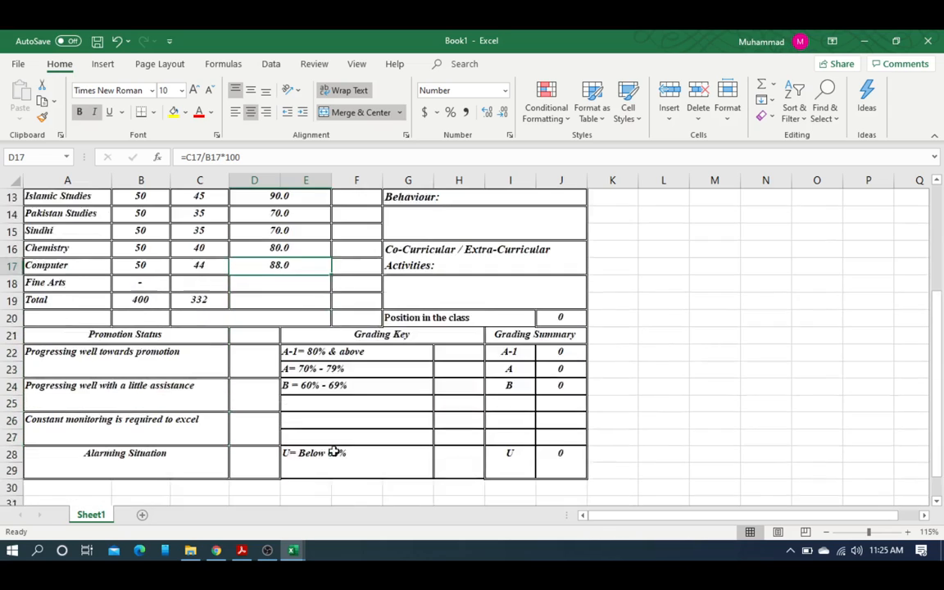
scroll(334, 452, "down", 1)
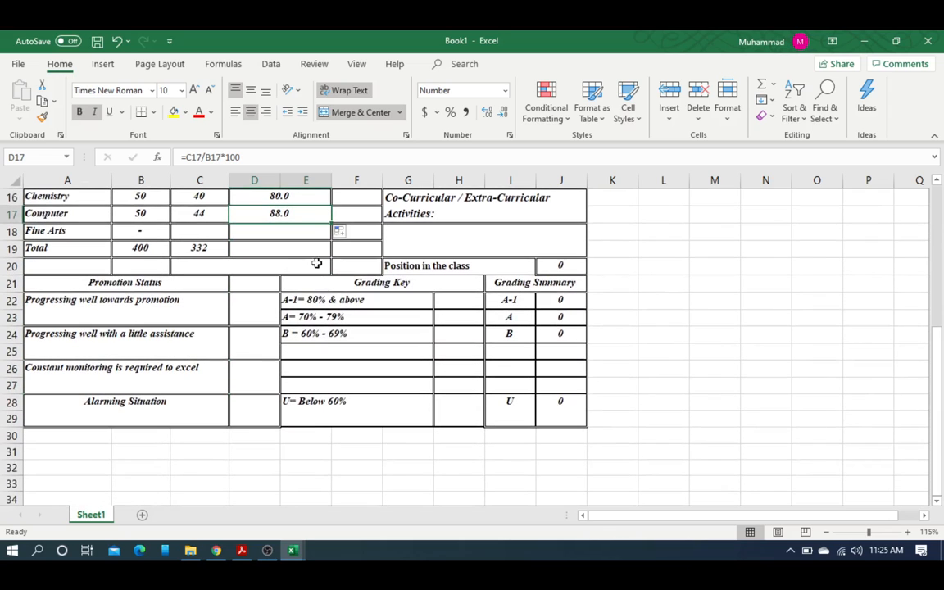
left_click(332, 224)
left_click(347, 251)
left_click(311, 232)
scroll(308, 242, "up", 3)
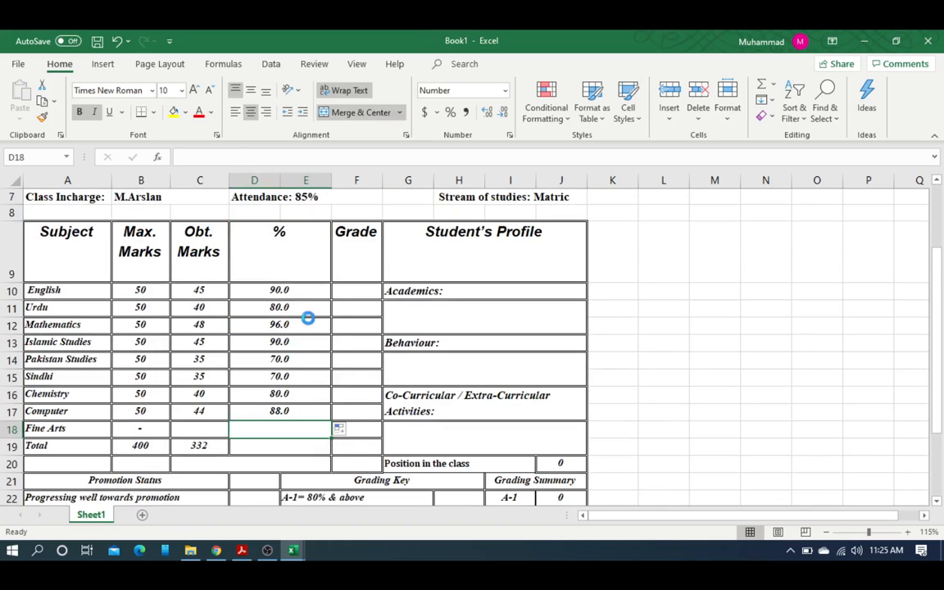
key("ctrl+z")
Step: Fill D10's formula down through the Total row and clear the Fine Arts #VALUE! error in D18
left_click_drag(331, 300, 329, 451)
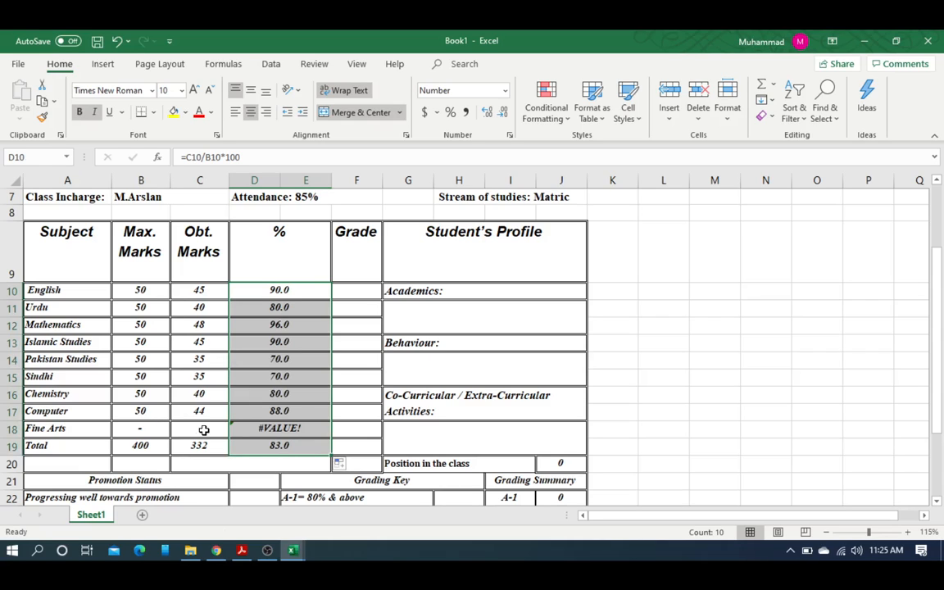
left_click(275, 427)
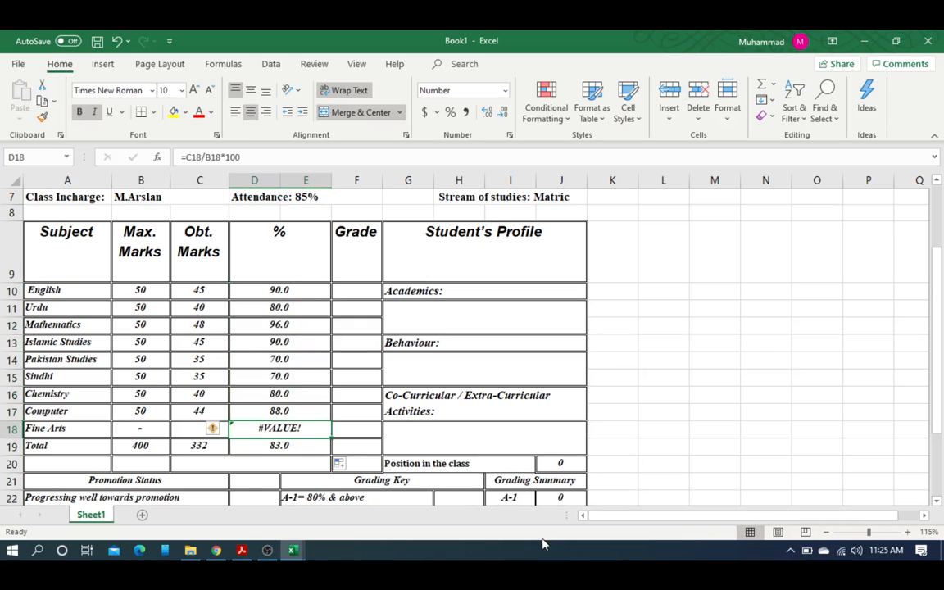
key("Delete")
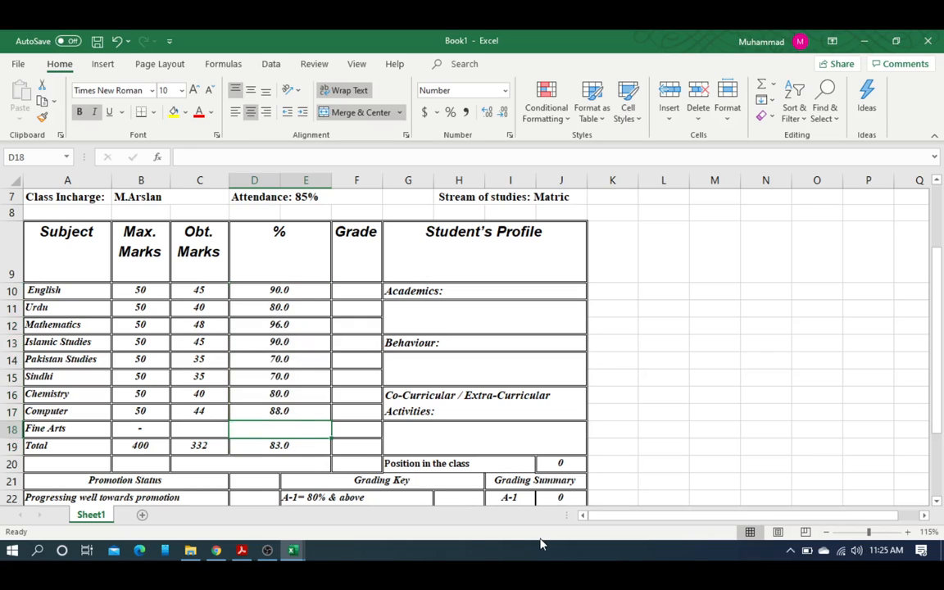
left_click(195, 446)
left_click(252, 444)
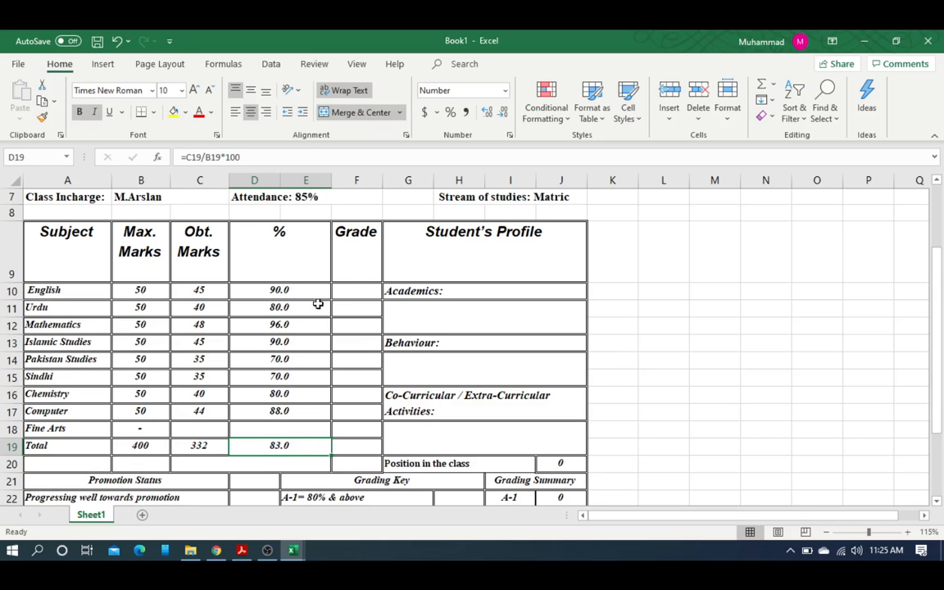
left_click(352, 289)
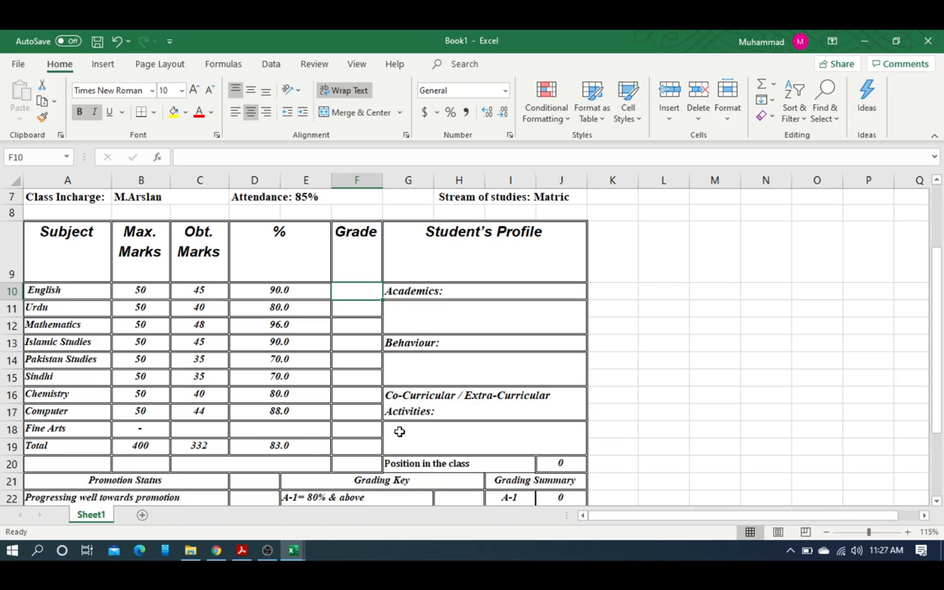
left_click(268, 551)
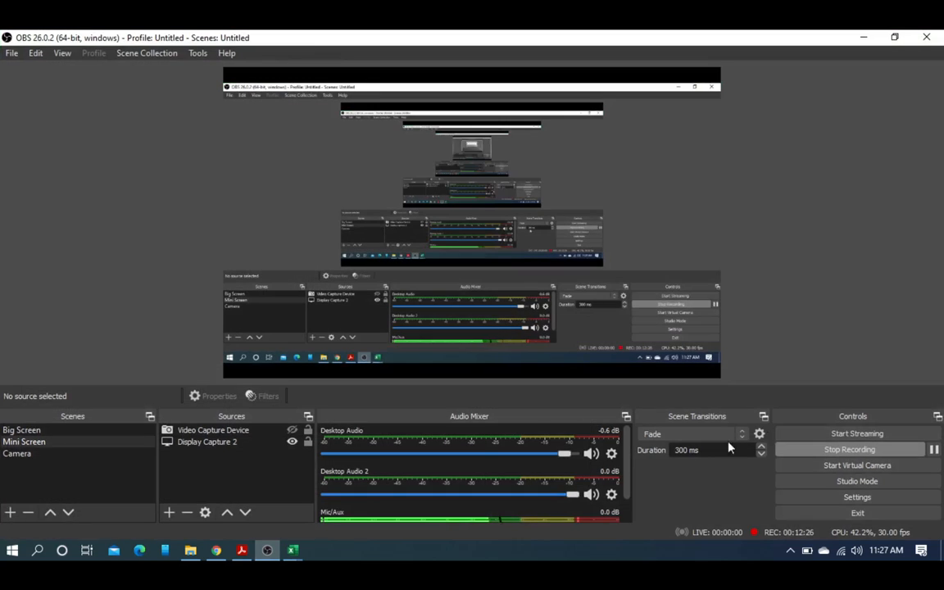
left_click(864, 37)
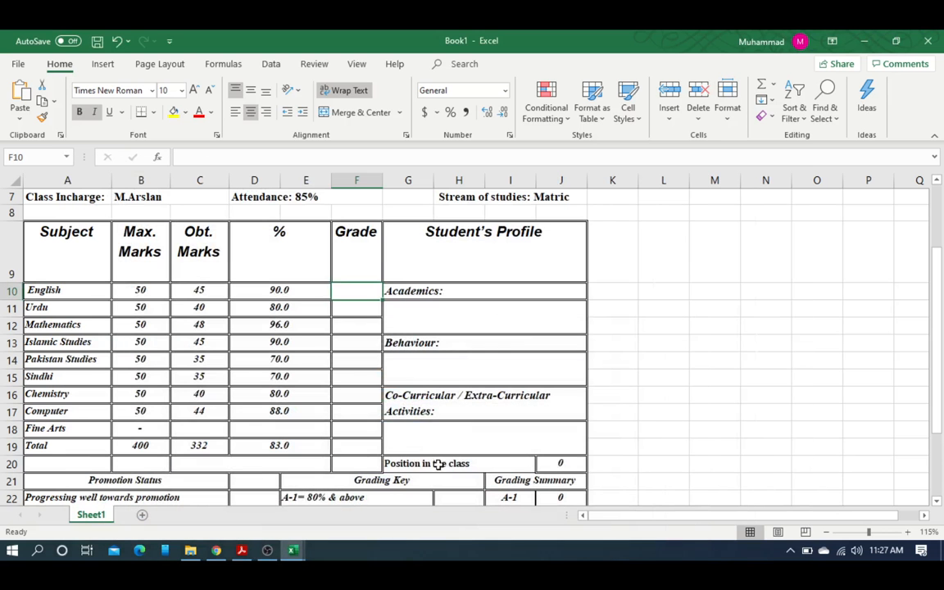
Step: Paste the nested IF grade formula into F10 and replace its three AB11 references with D10
double_click(349, 291)
left_click(242, 157)
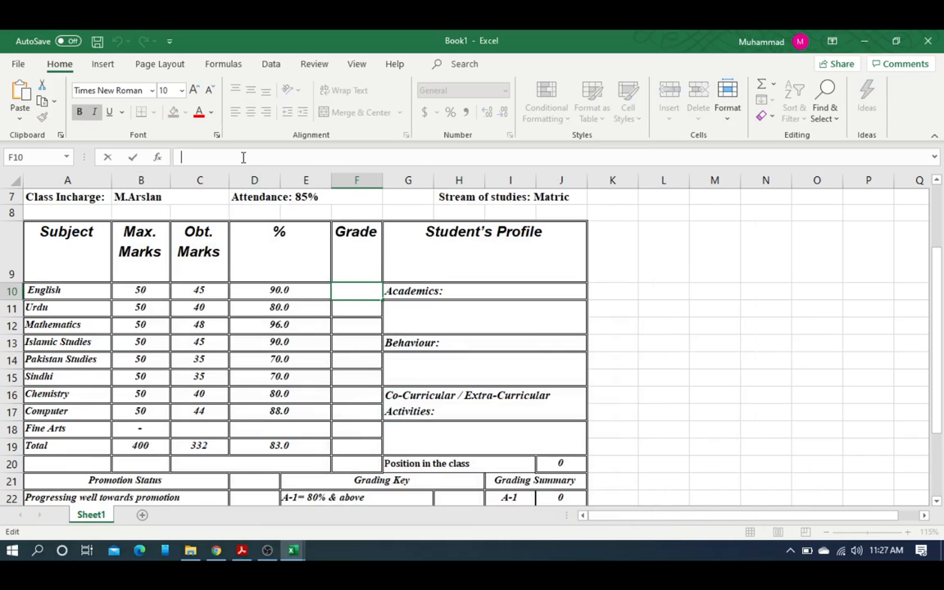
type("=IF(AB11>=80,\"A-1\",IF(AB11>=70,\"A\",IF(AB11>=60,\"B\",\"U\")))")
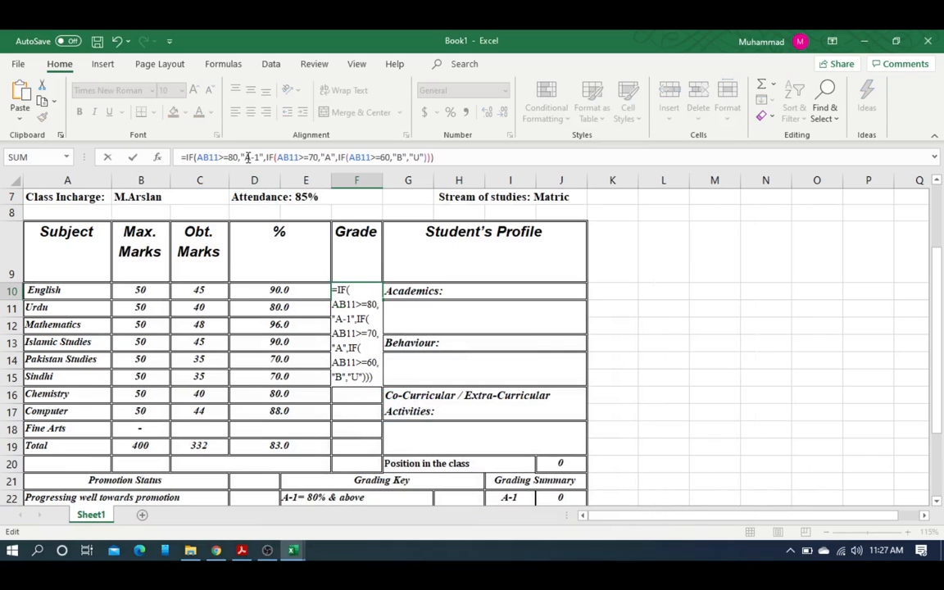
left_click(210, 156)
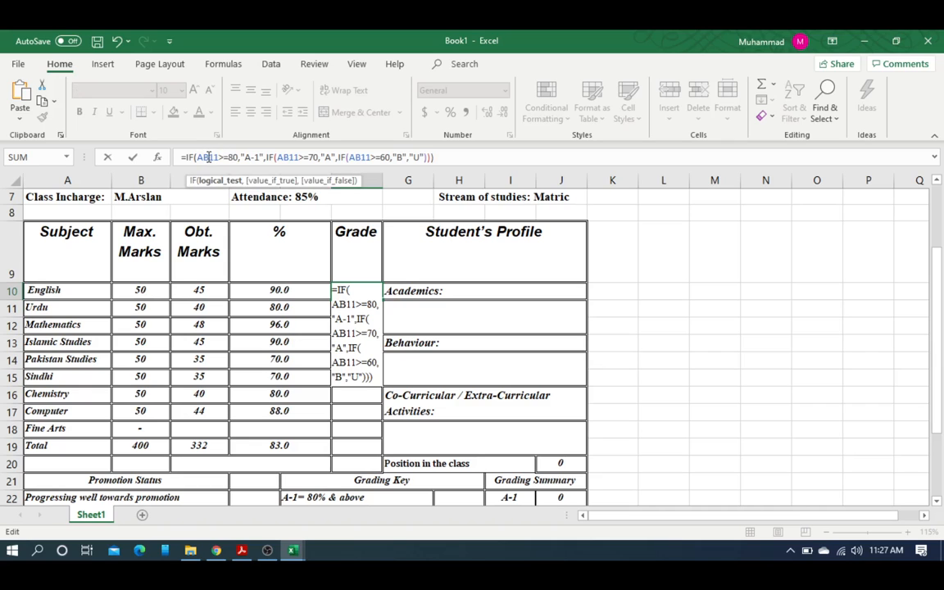
double_click(209, 157)
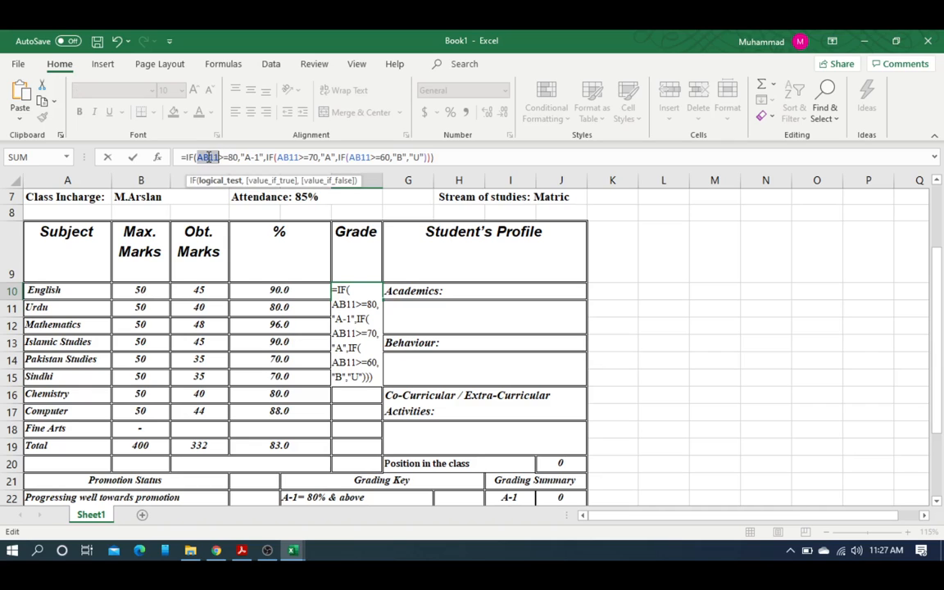
left_click(276, 290)
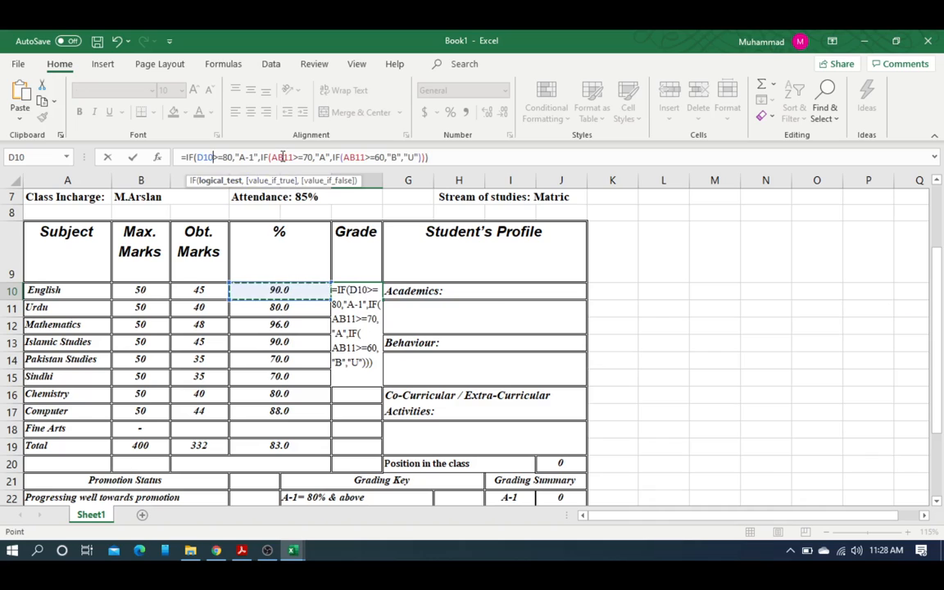
double_click(282, 156)
left_click(309, 292)
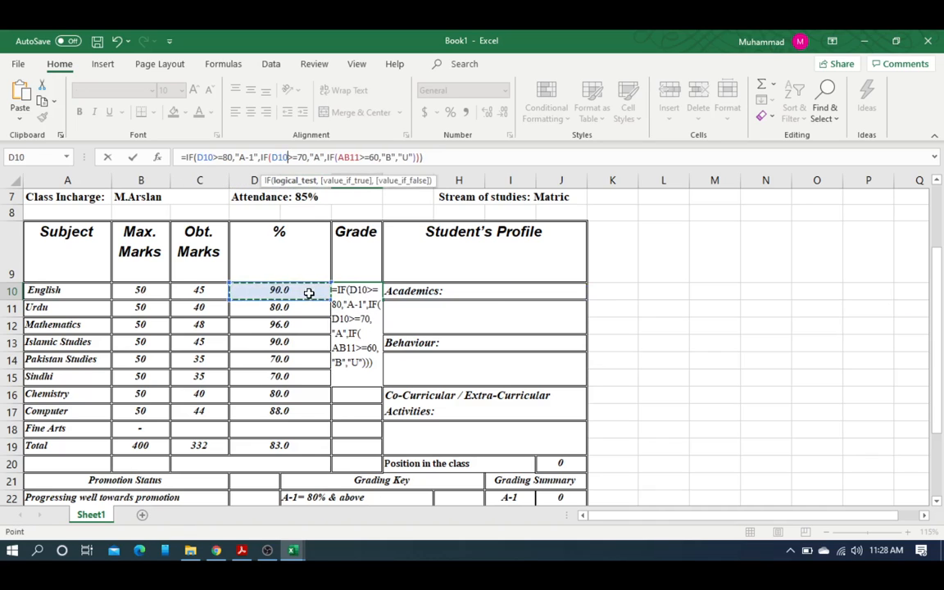
double_click(349, 156)
left_click(302, 289)
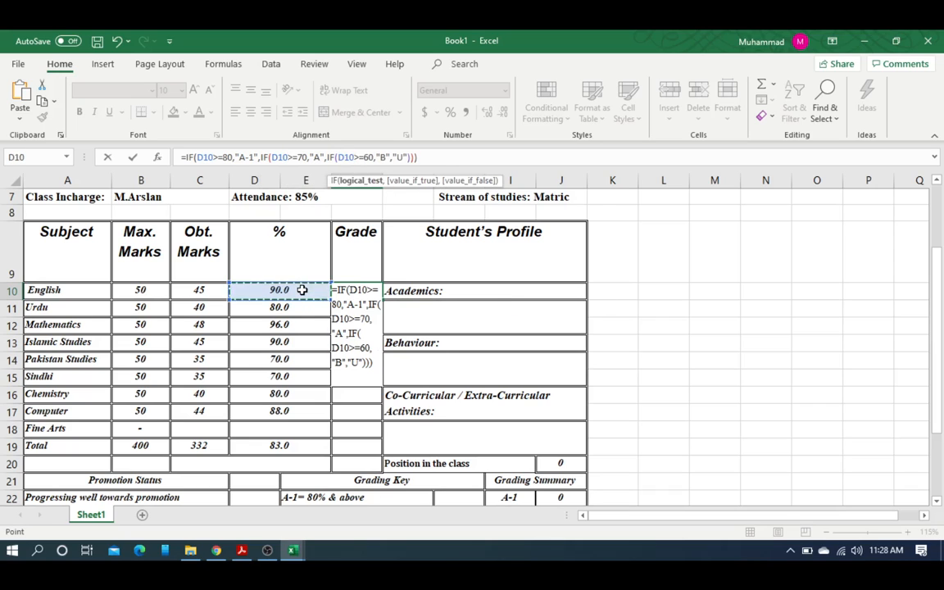
left_click(426, 154)
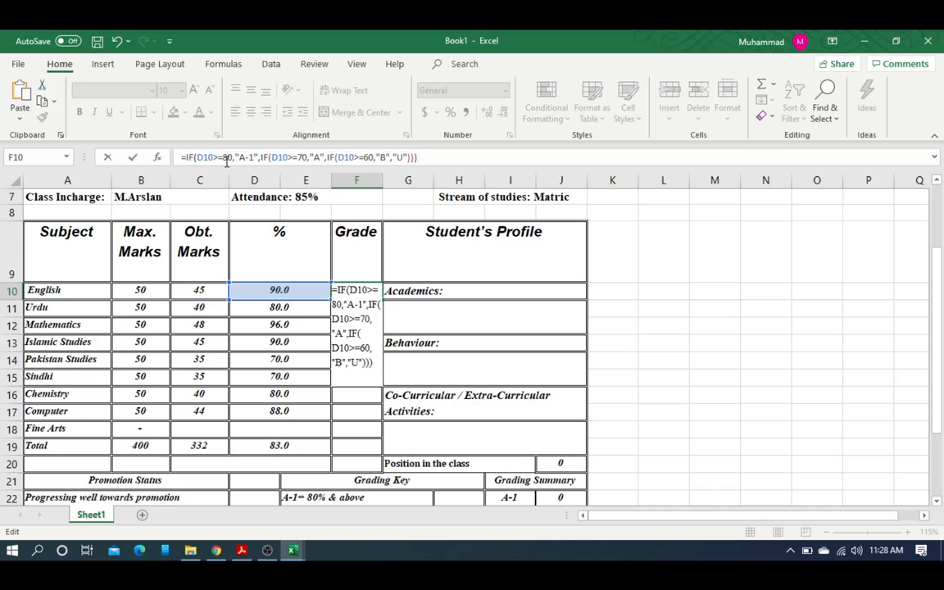
Step: Walk through the nested IF's conditions and arguments, then commit it so F10 shows A-1
left_click_drag(238, 158, 256, 157)
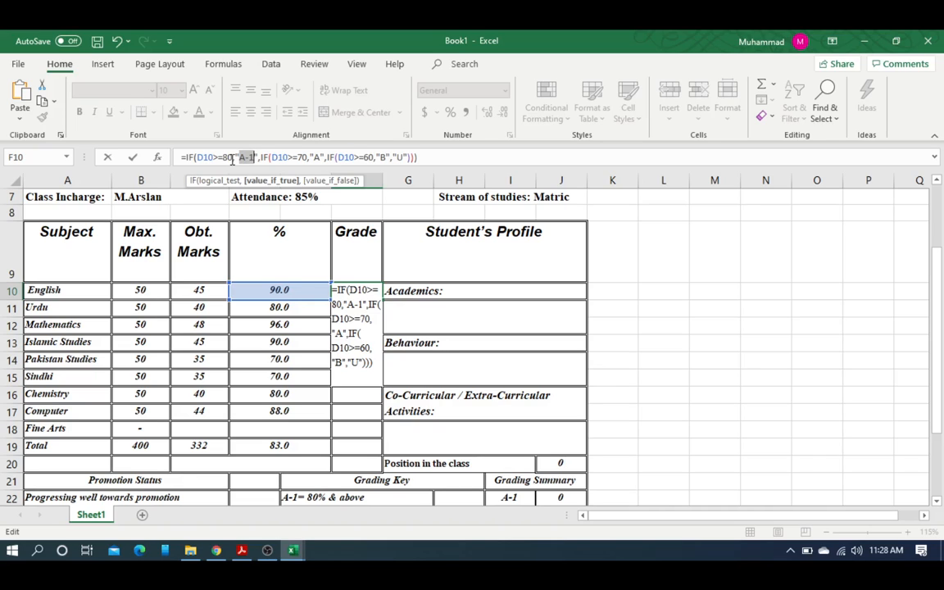
type(",")
left_click(196, 157)
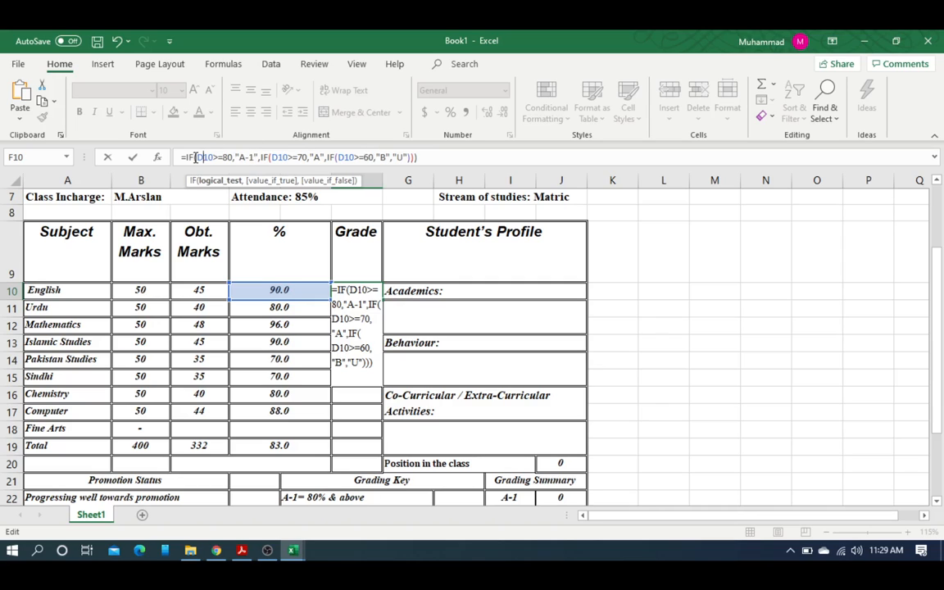
left_click_drag(196, 157, 259, 157)
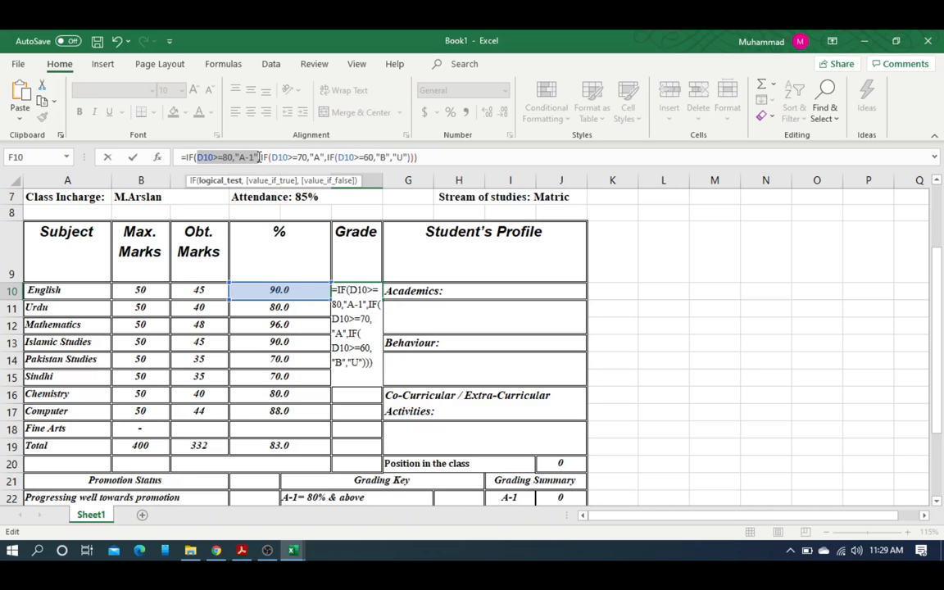
left_click_drag(259, 157, 331, 158)
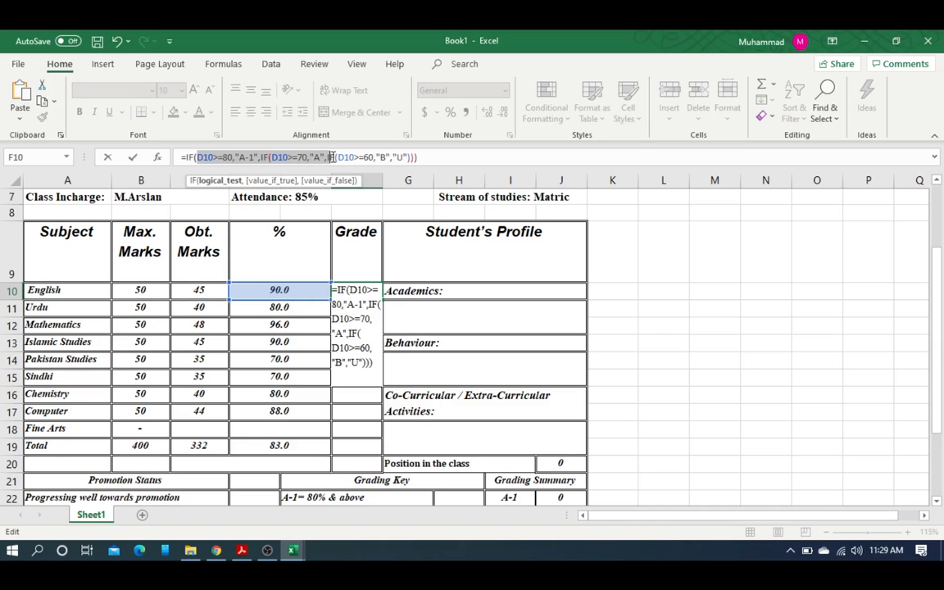
left_click(291, 158)
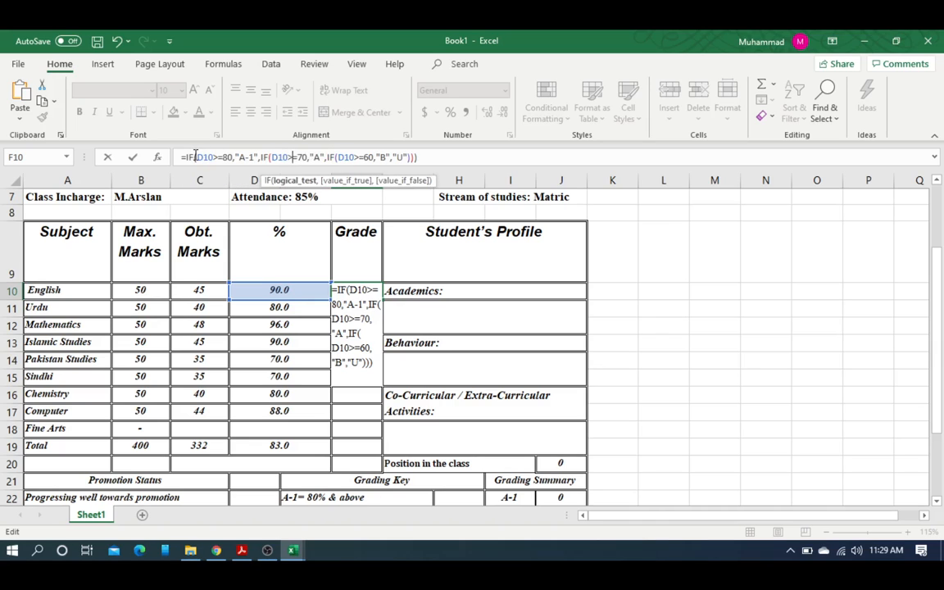
left_click_drag(195, 157, 199, 158)
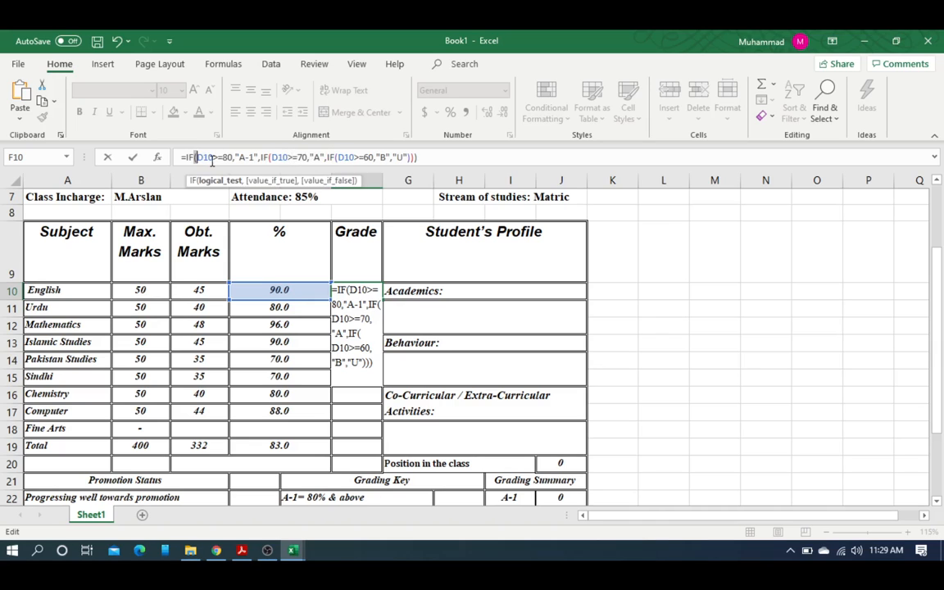
left_click(418, 158)
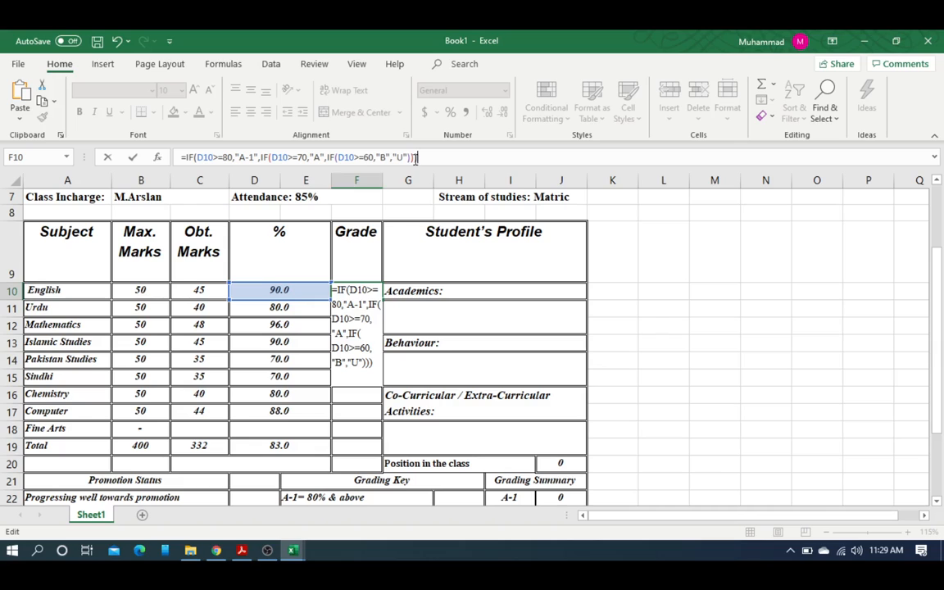
left_click(312, 157)
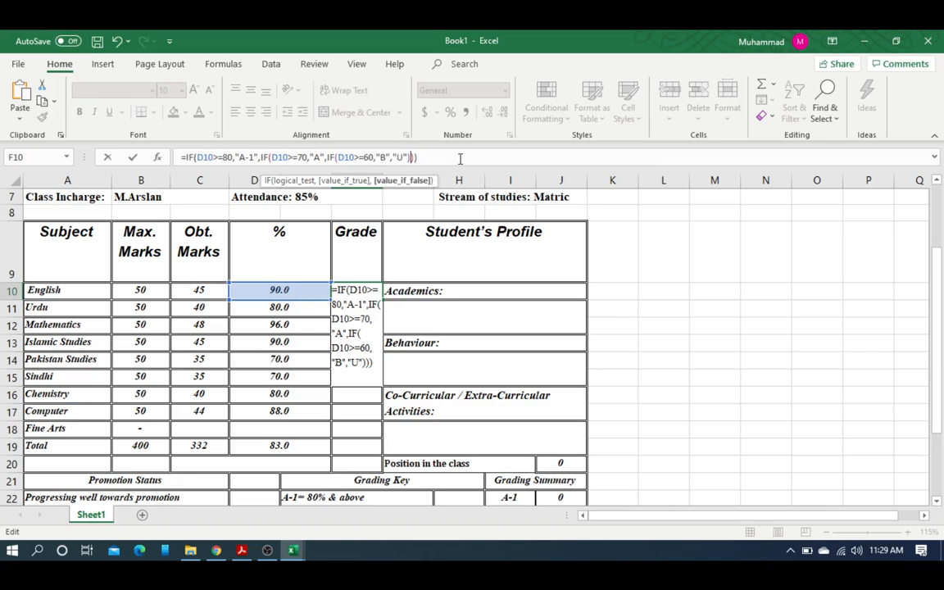
key("Return")
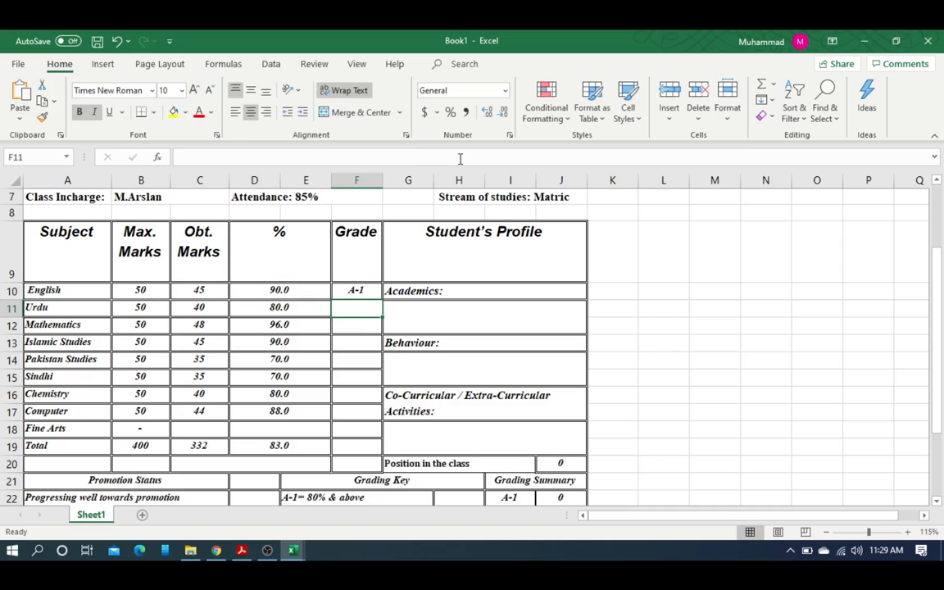
left_click(356, 293)
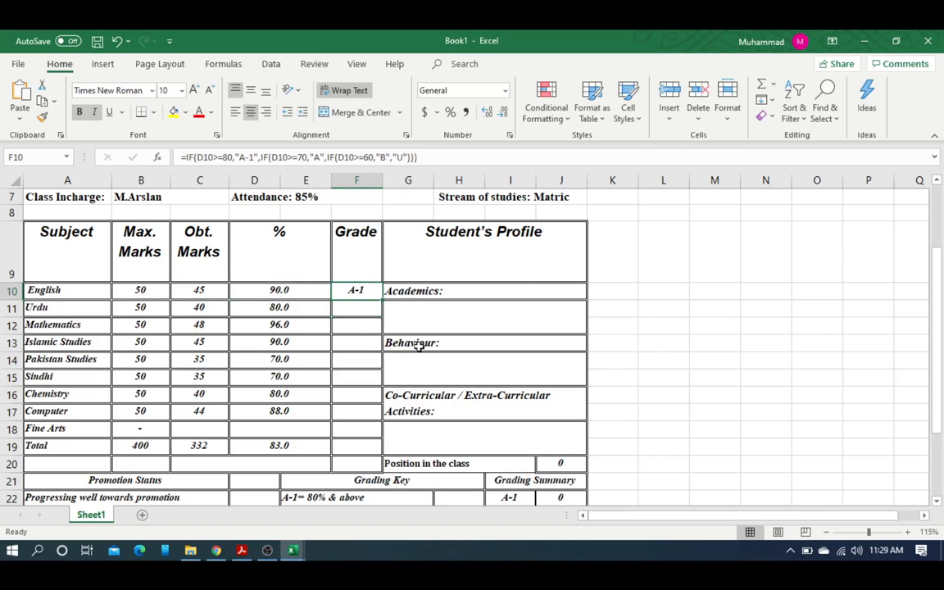
left_click(297, 293)
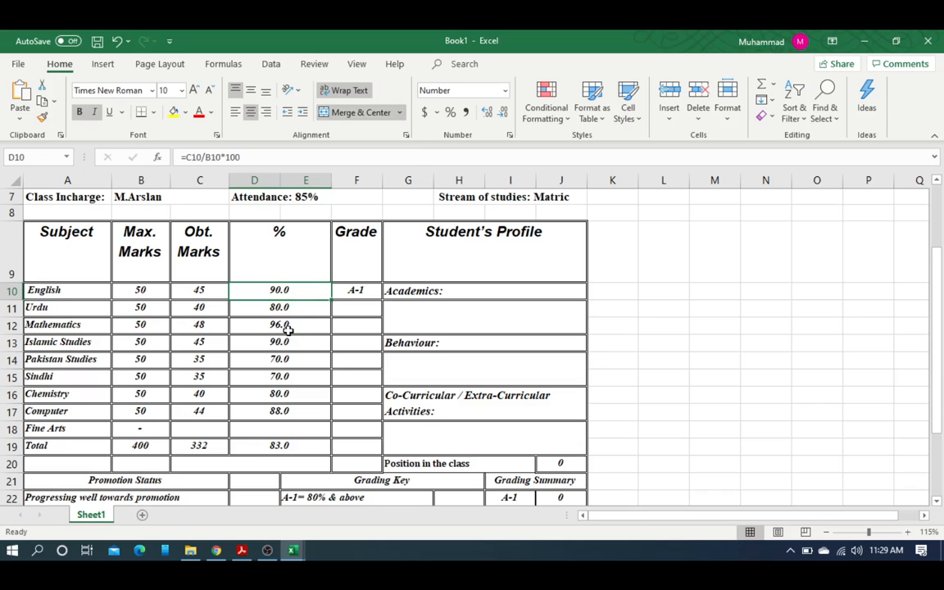
left_click(197, 291)
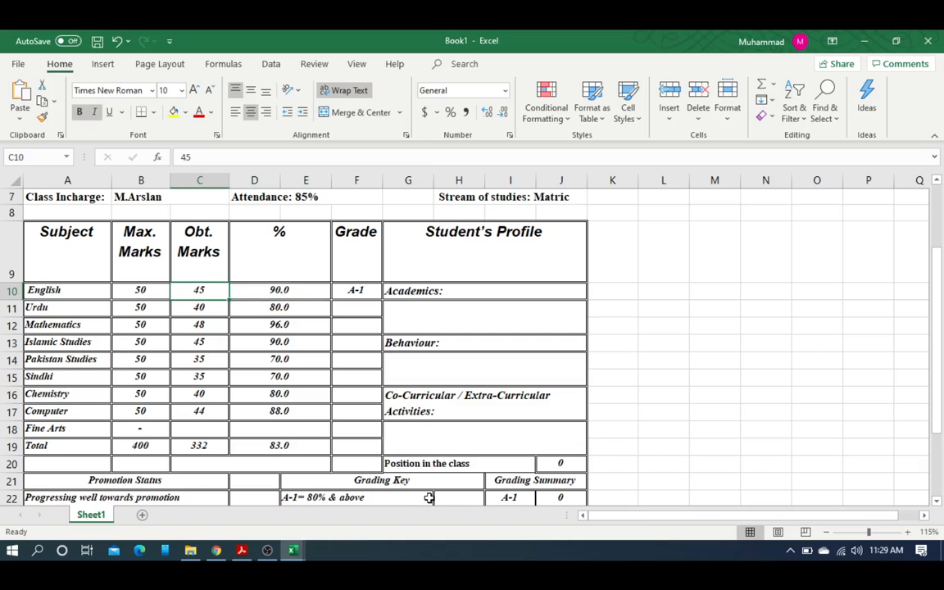
type("5")
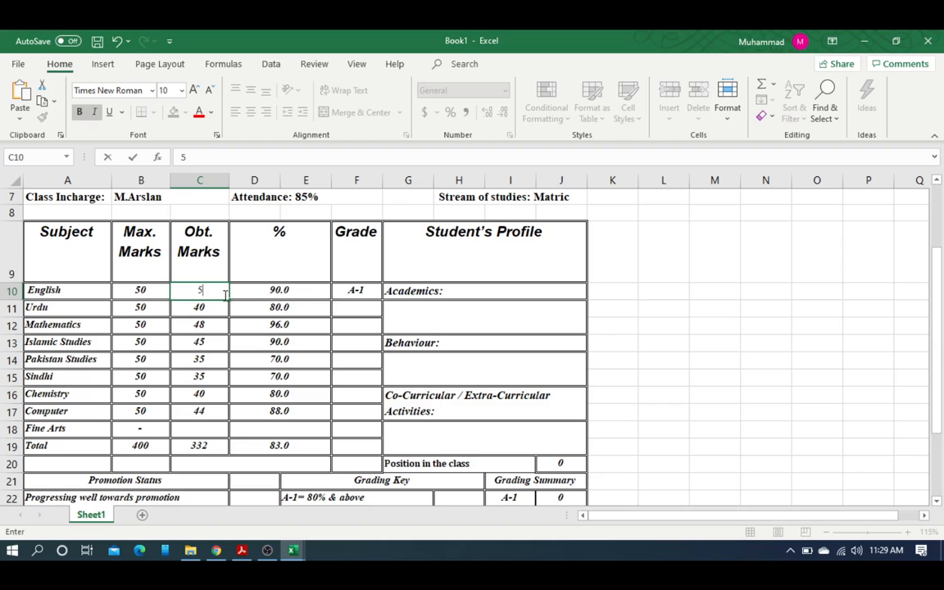
key("Return")
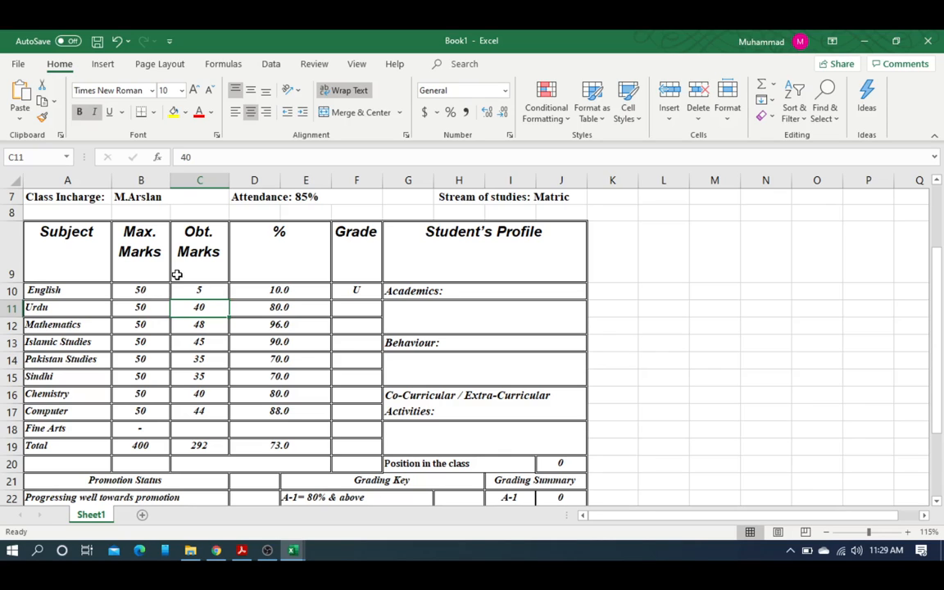
left_click(195, 289)
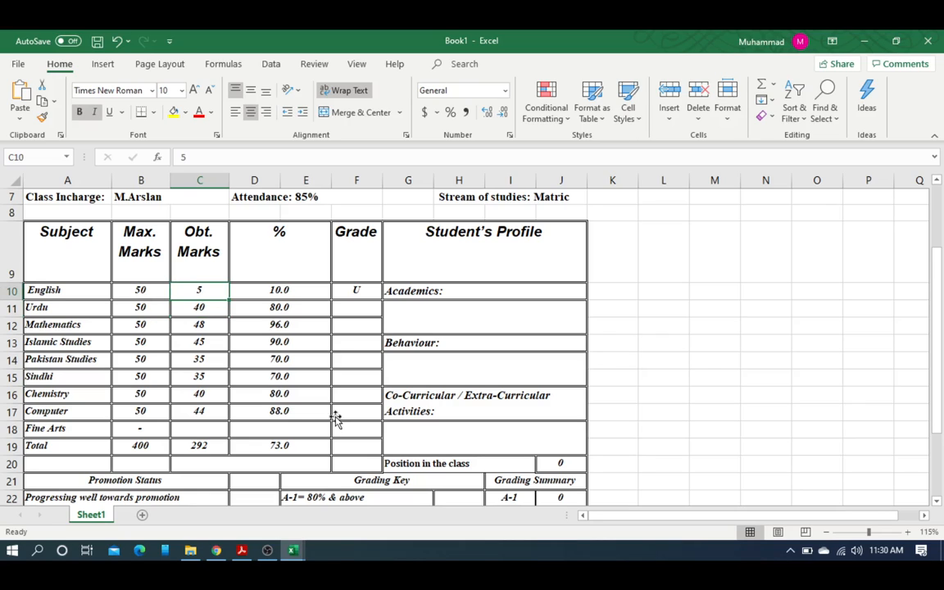
type("30")
key("Return")
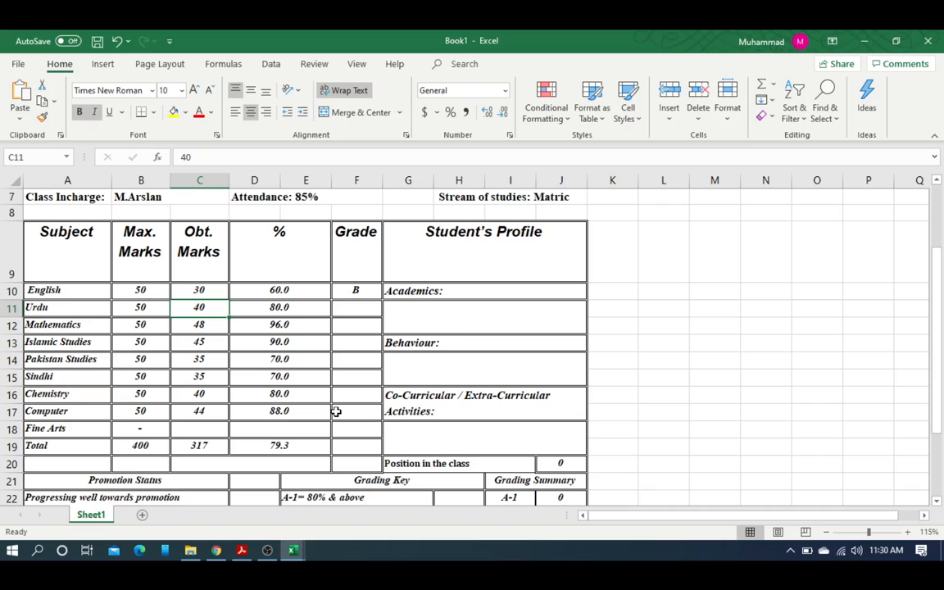
left_click(208, 290)
type("45")
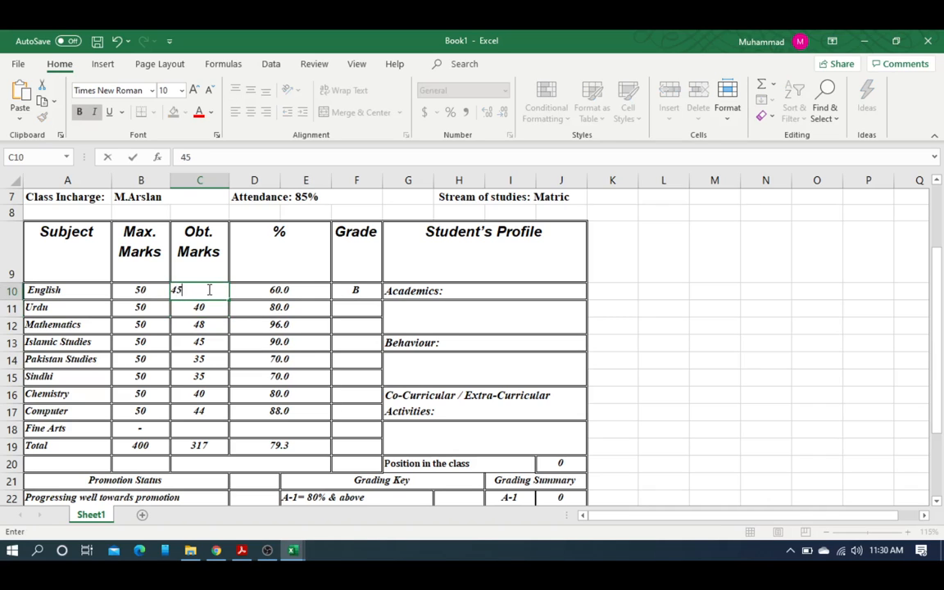
key("Return")
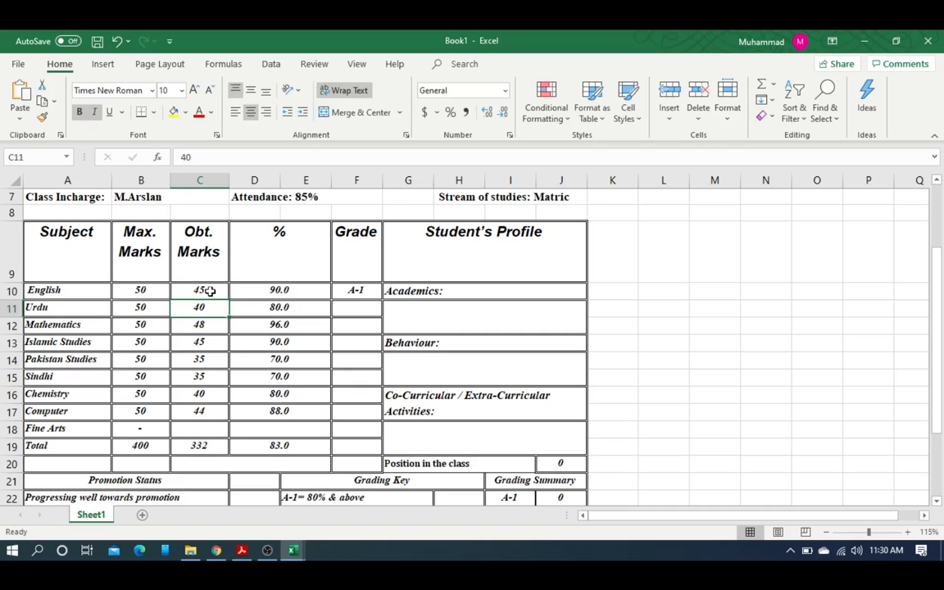
left_click(368, 293)
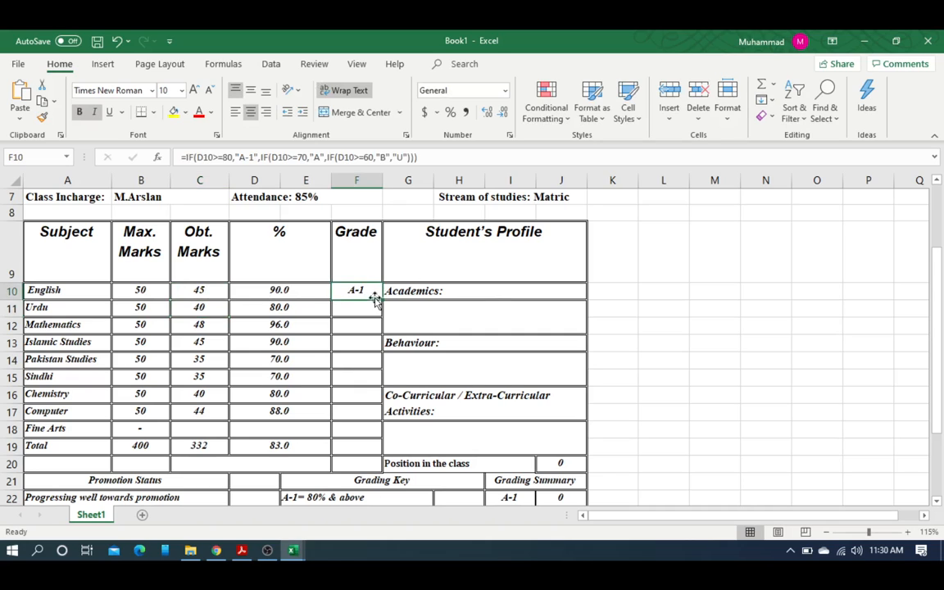
left_click_drag(381, 300, 370, 459)
left_click(357, 429)
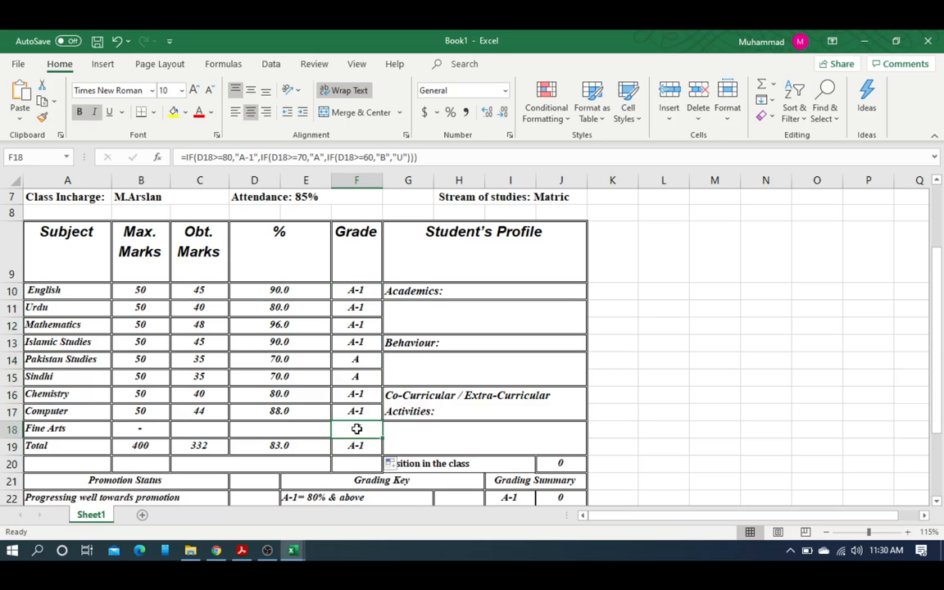
key("Delete")
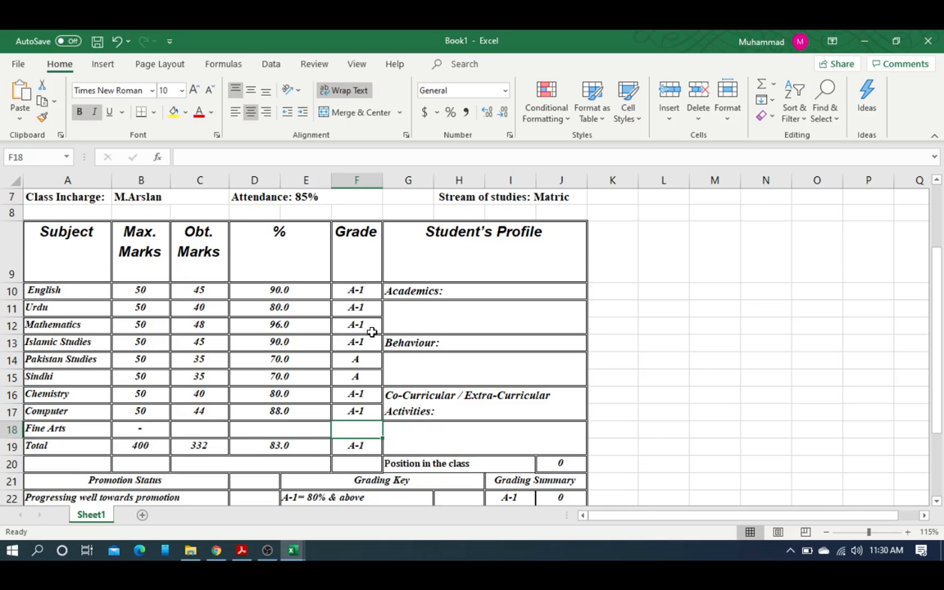
scroll(371, 334, "down", 1)
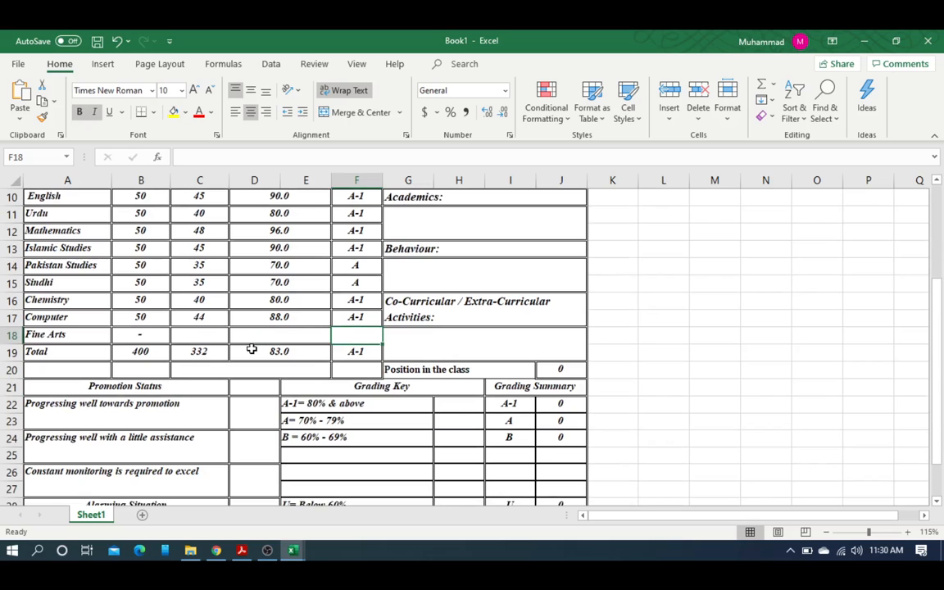
scroll(251, 349, "down", 1)
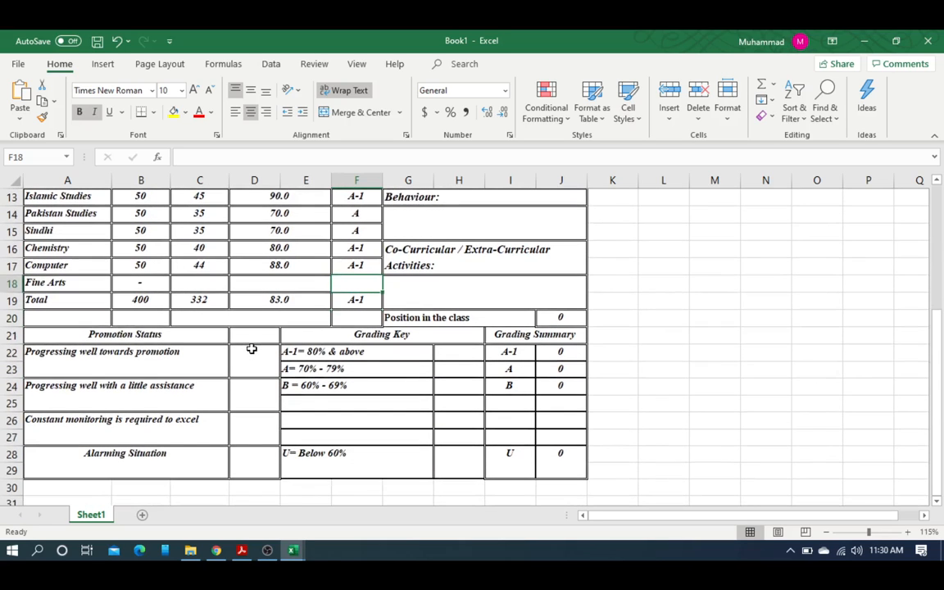
scroll(574, 358, "up", 1)
scroll(580, 394, "up", 3)
scroll(579, 453, "down", 2)
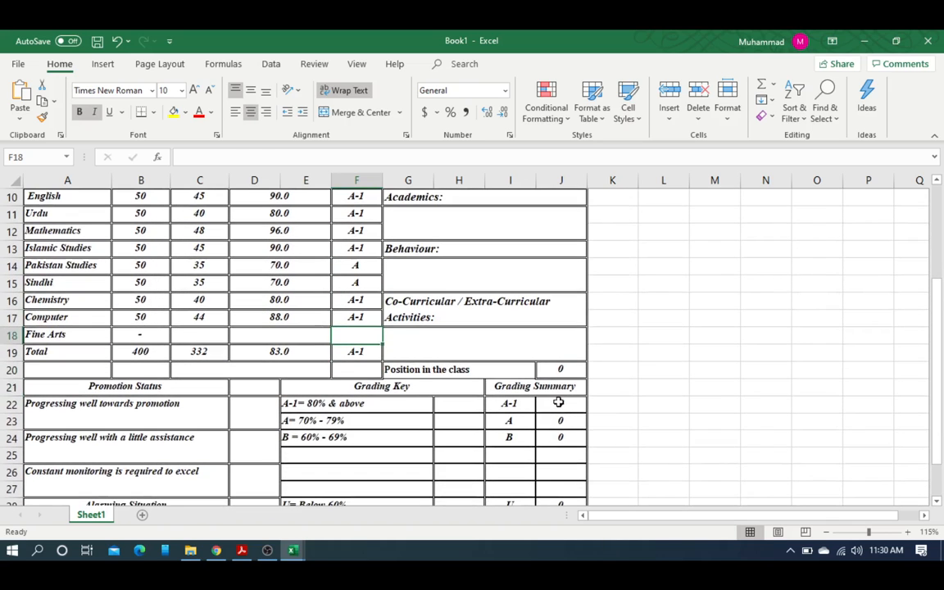
Step: Clear the A-1, A and B counts in J22:J24 and the U count in J28
left_click(559, 403)
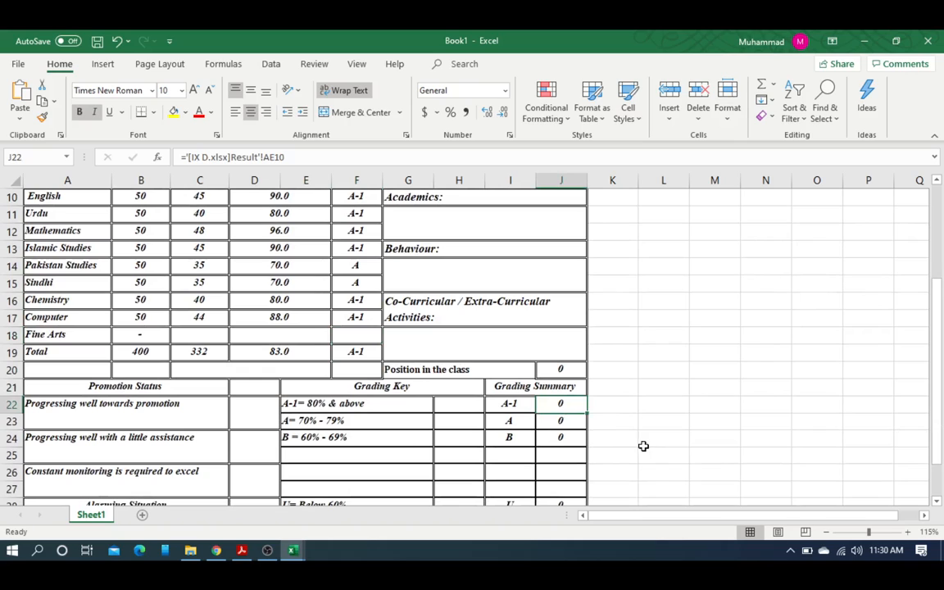
left_click_drag(565, 406, 569, 440)
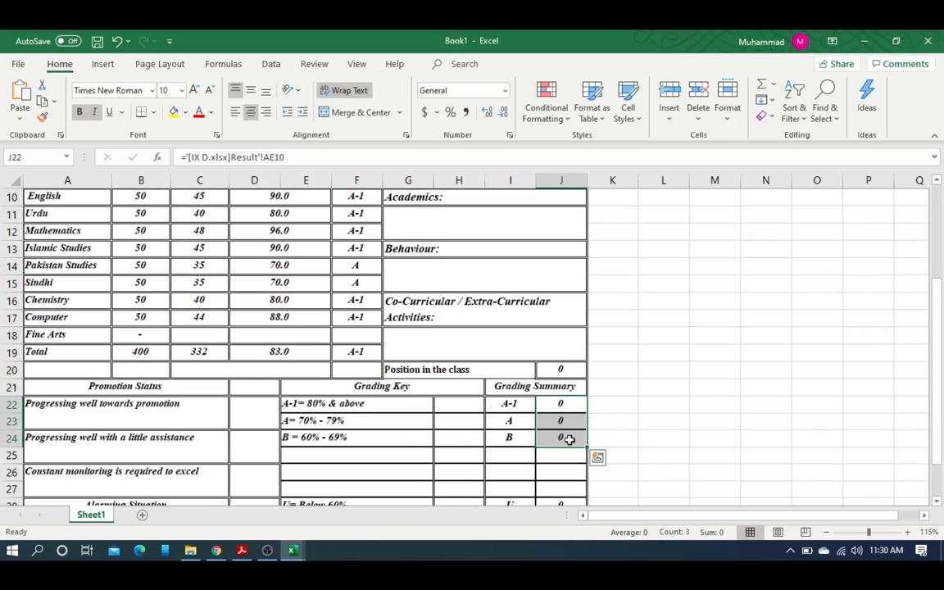
key("Delete")
left_click(555, 406)
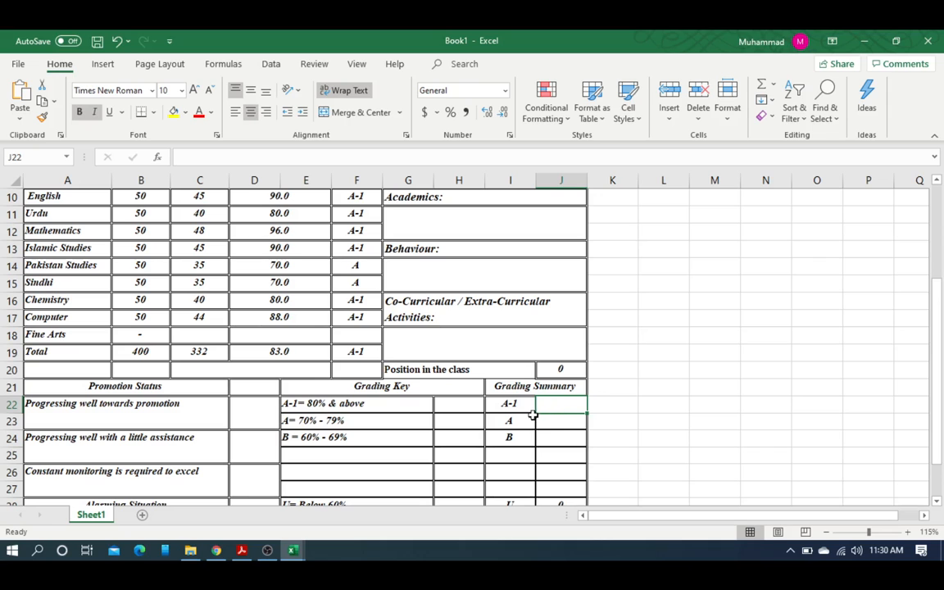
scroll(475, 373, "up", 1)
left_click_drag(370, 298, 362, 397)
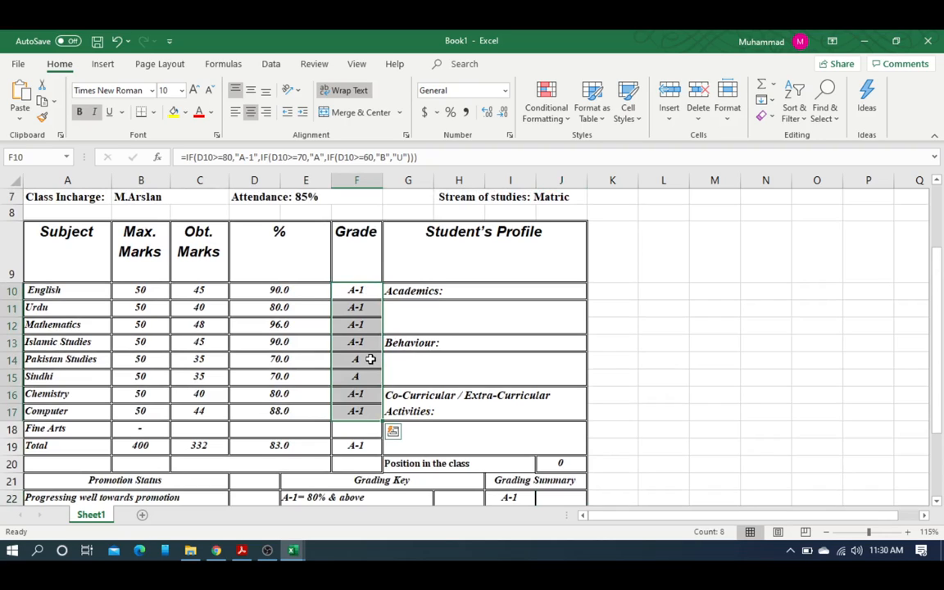
scroll(371, 359, "down", 2)
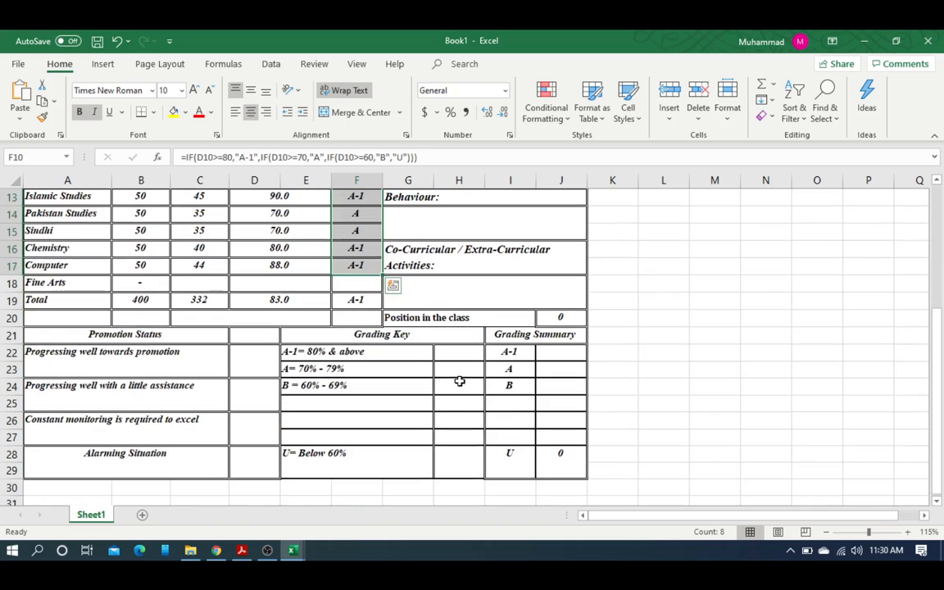
left_click(575, 461)
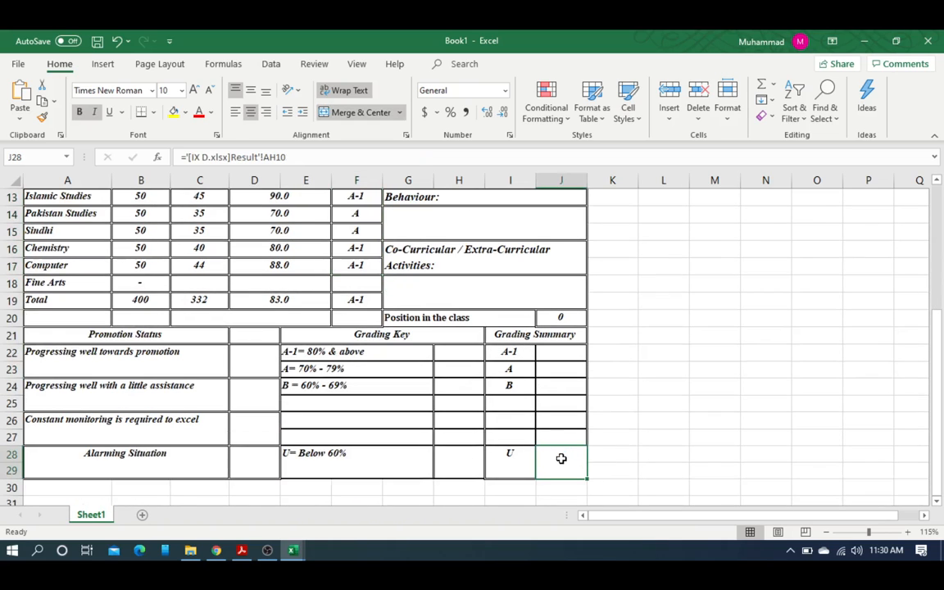
key("Delete")
left_click(564, 354)
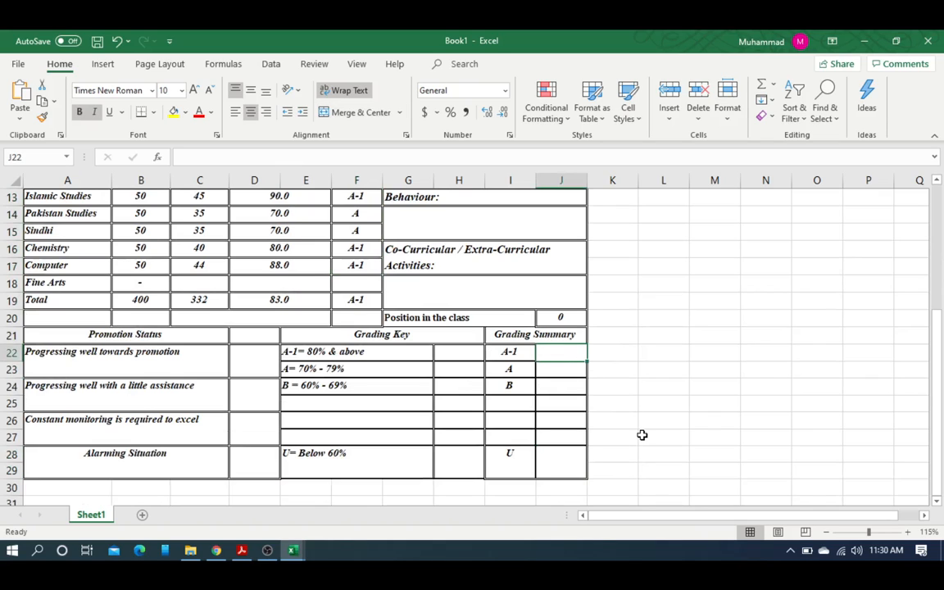
type("=")
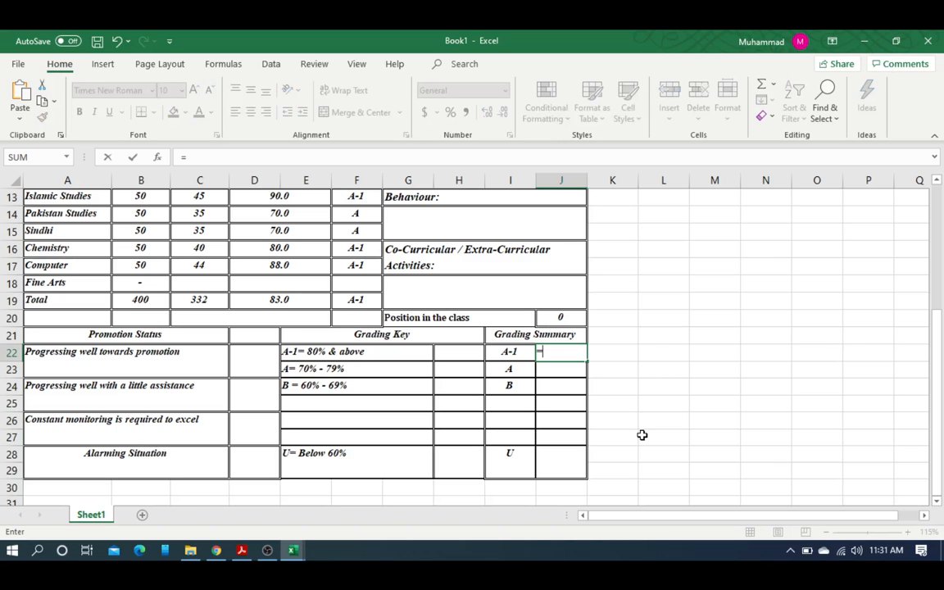
type("count")
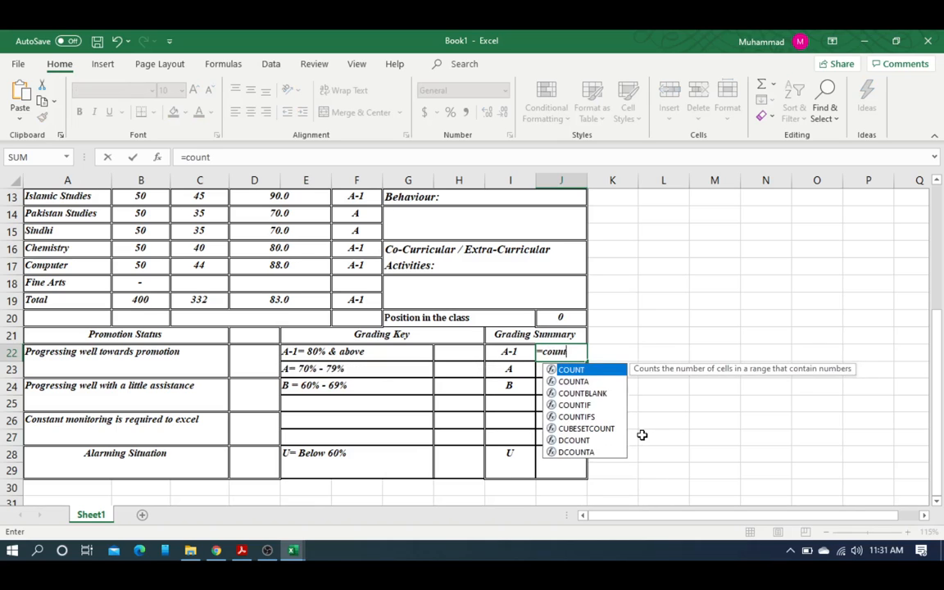
type("if")
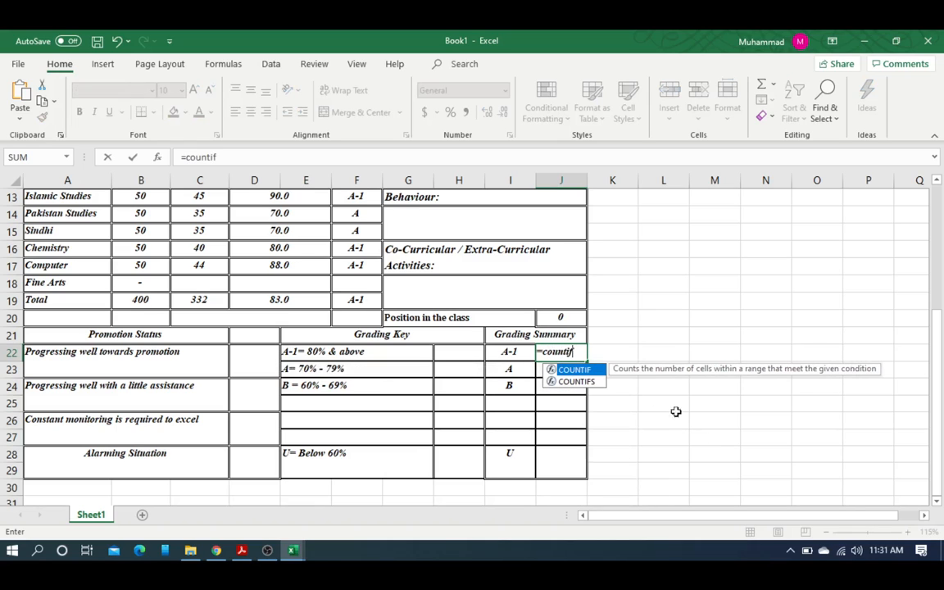
double_click(579, 369)
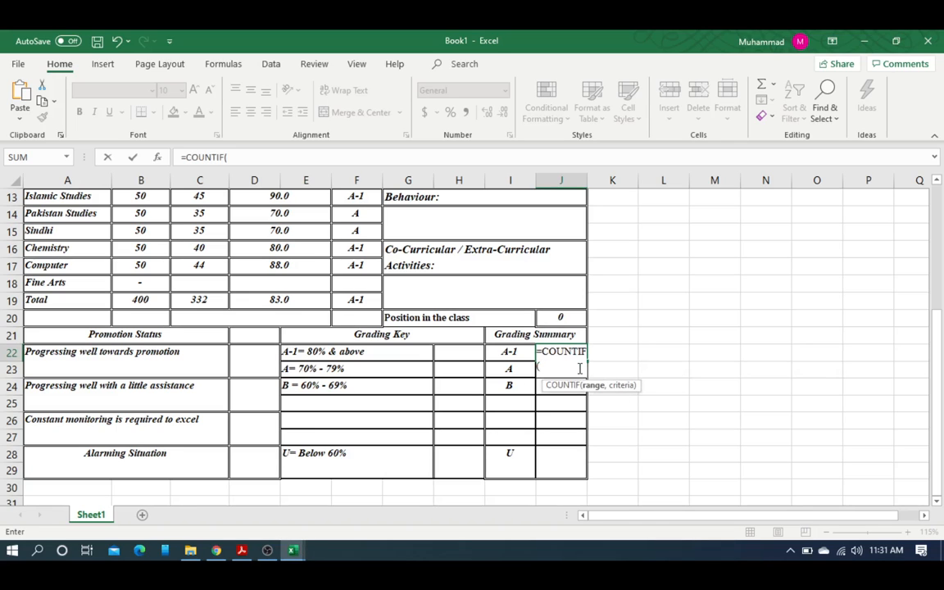
key("BackSpace")
key("BackSpace")
key("BackSpace")
key("BackSpace")
key("BackSpace")
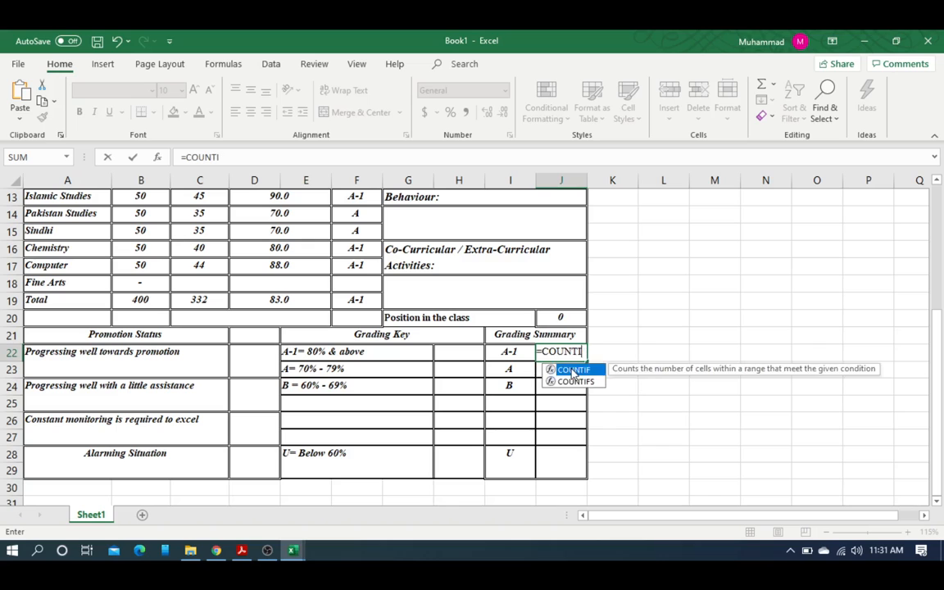
key("BackSpace")
key("BackSpace")
key("BackSpace")
key("BackSpace")
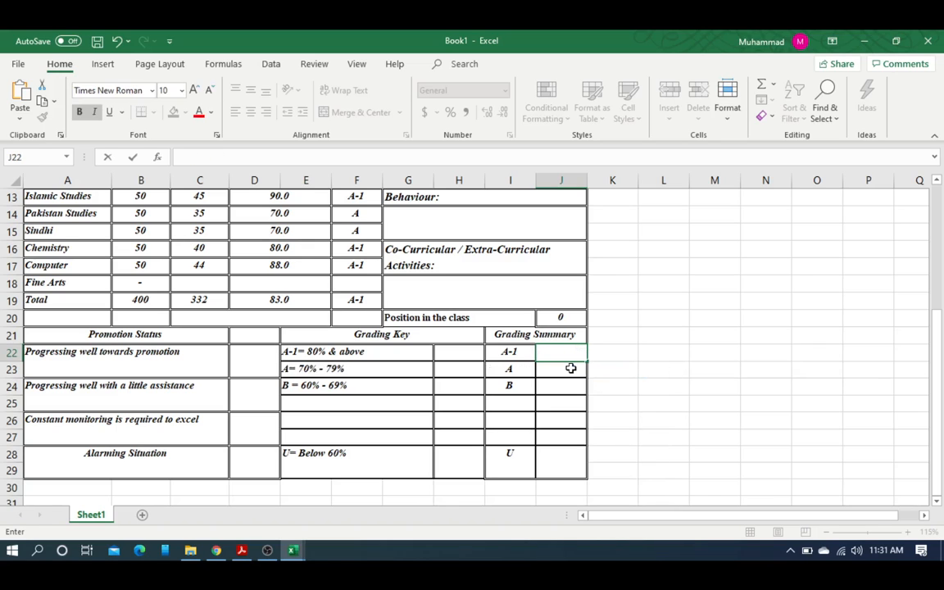
scroll(421, 350, "up", 1)
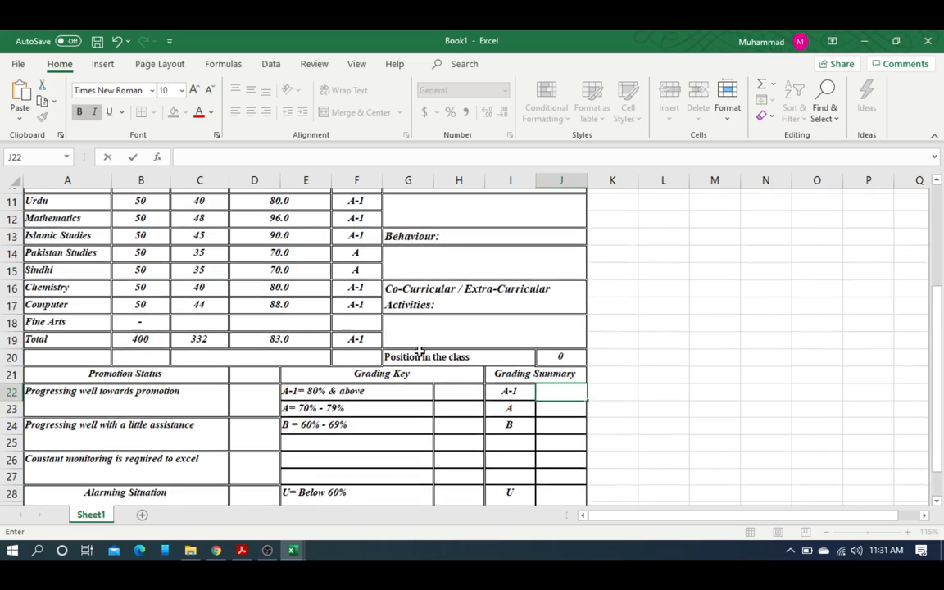
scroll(354, 238, "up", 2)
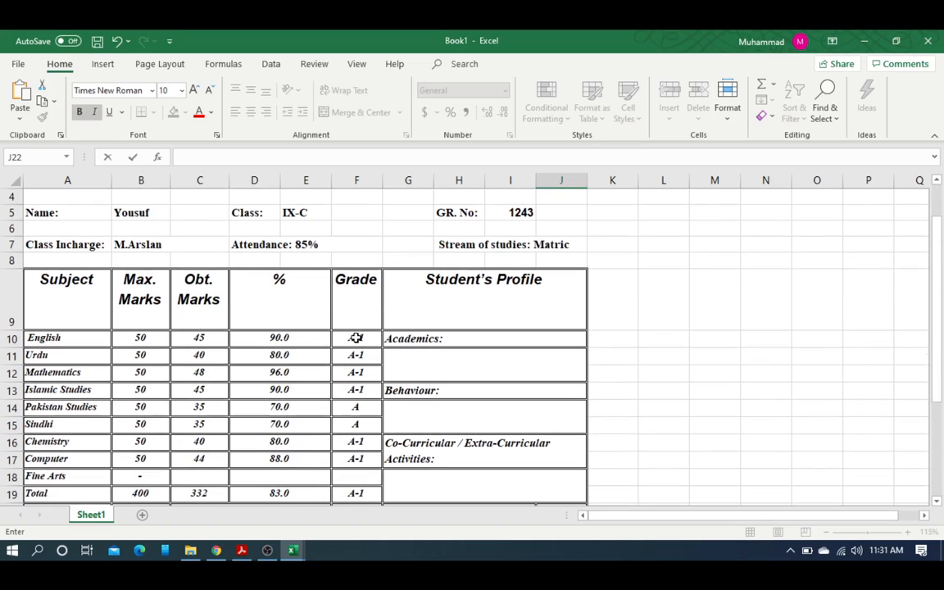
Step: Delete the nested IF formula from English's grade cell F10
left_click(354, 337)
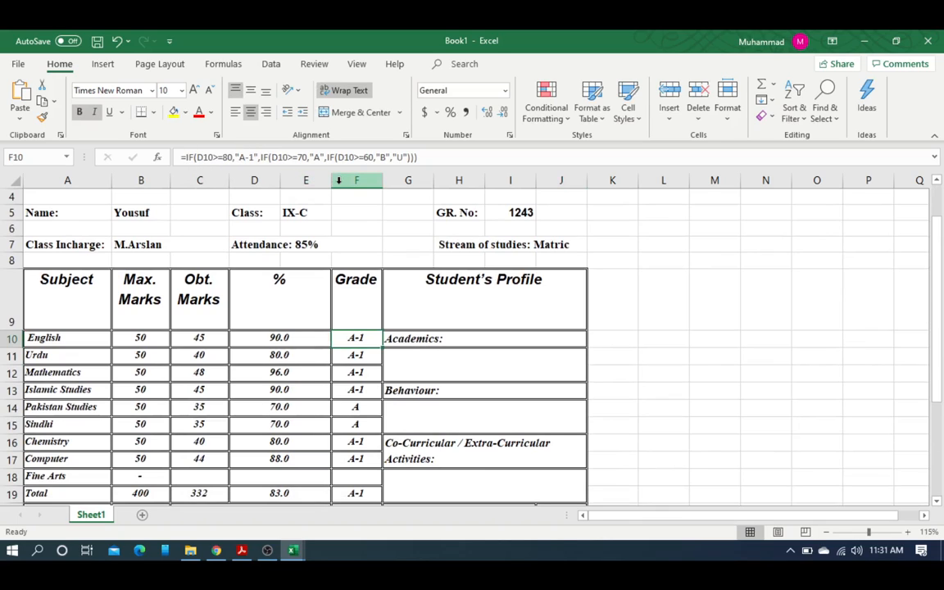
scroll(369, 238, "down", 1)
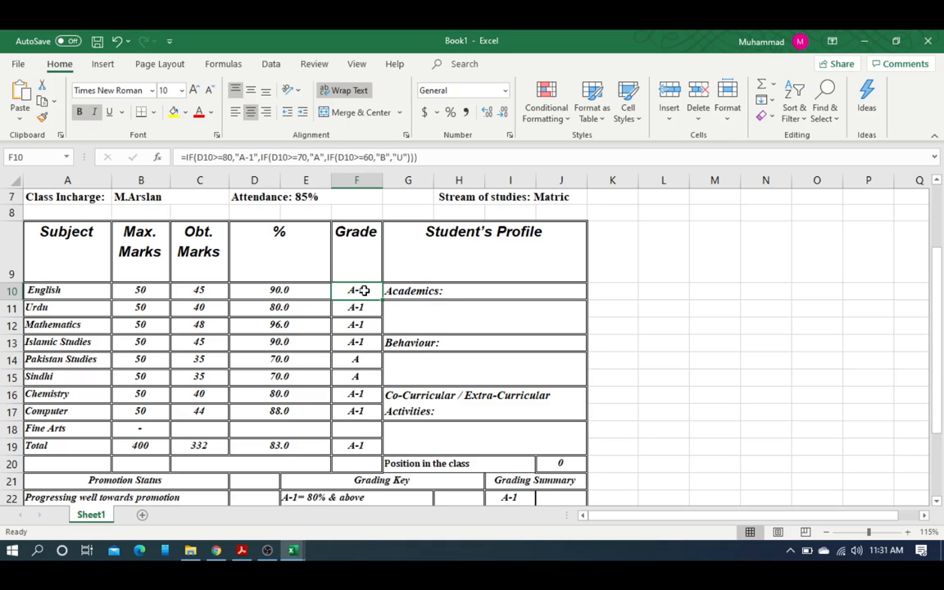
key("Delete")
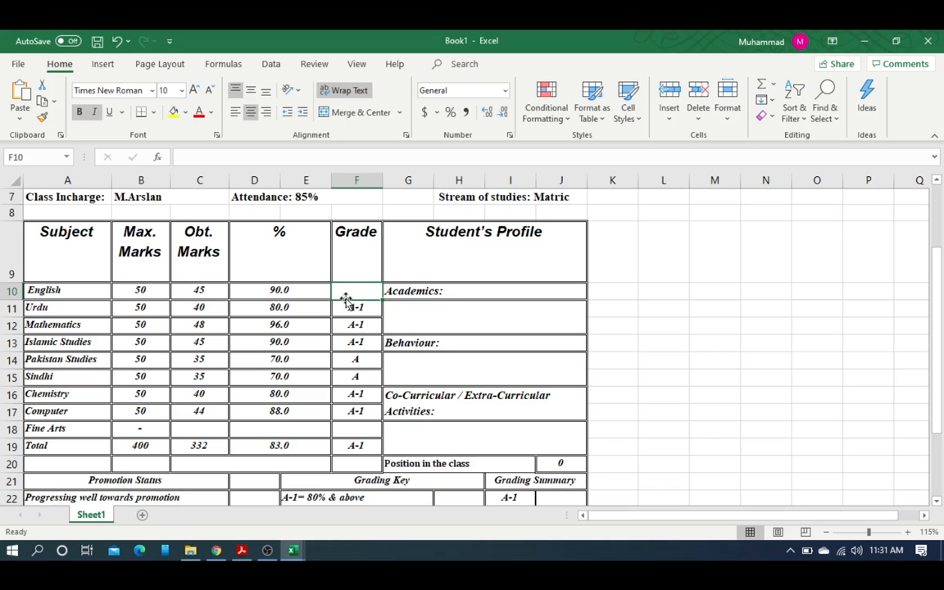
scroll(347, 296, "up", 4)
Step: Start a new formula in F10 reading =if(D10>=80,"A-1",if( for the first grade condition
scroll(443, 247, "up", 1)
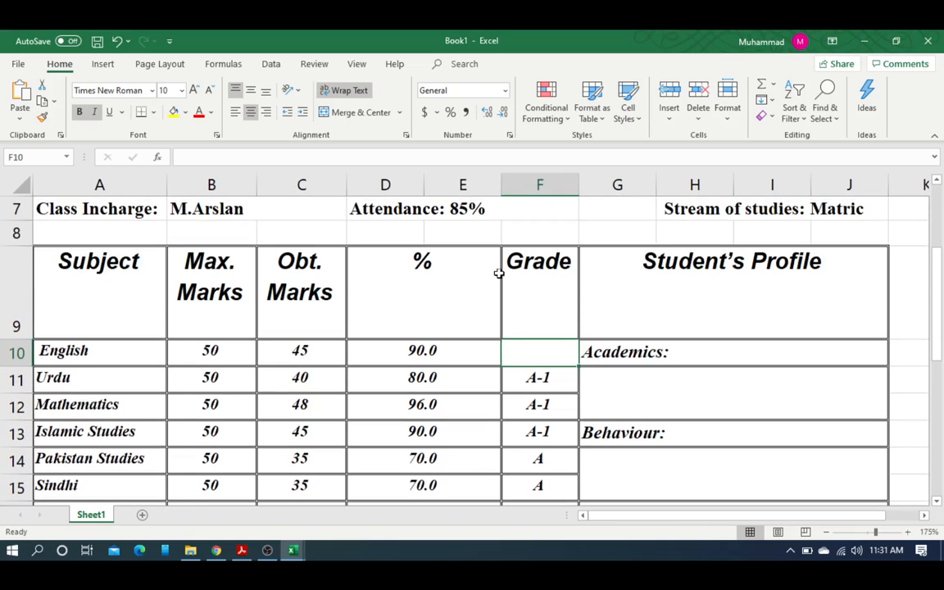
left_click(282, 156)
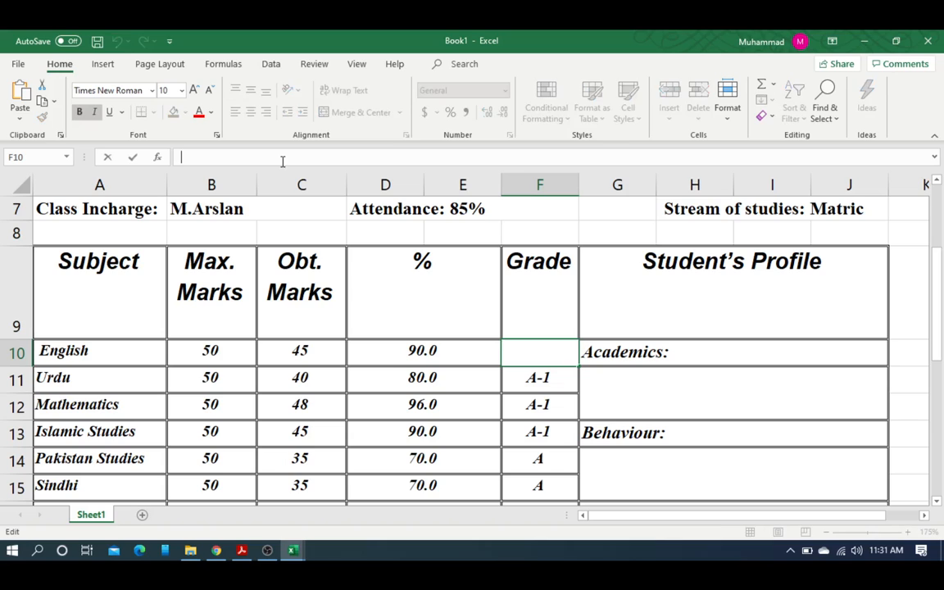
double_click(525, 345)
type("=if")
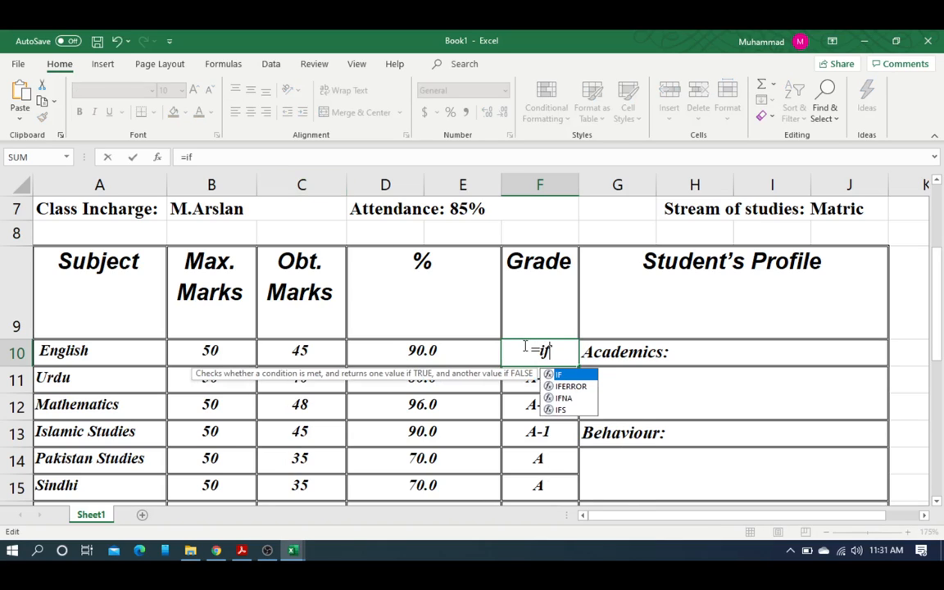
type("(")
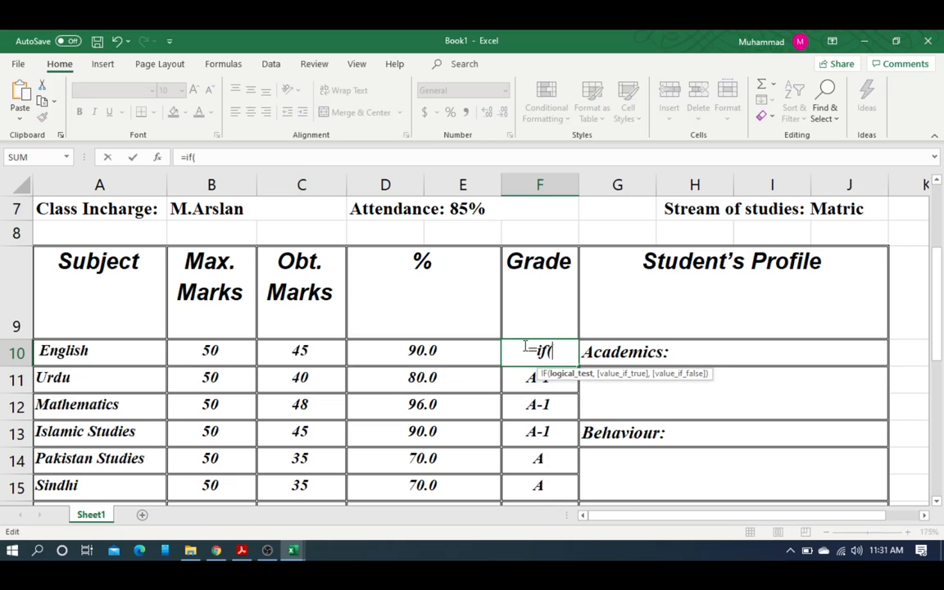
left_click(441, 350)
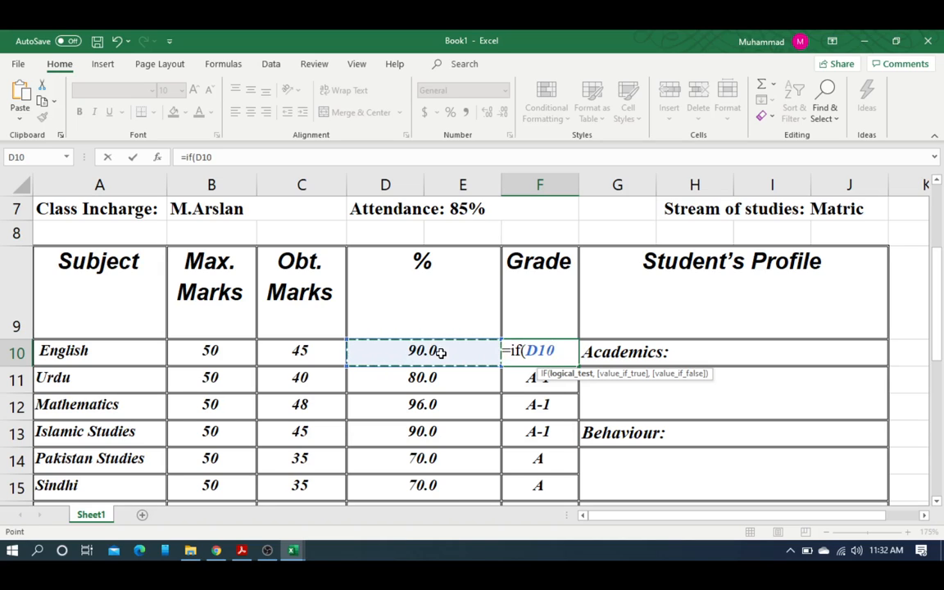
type(">")
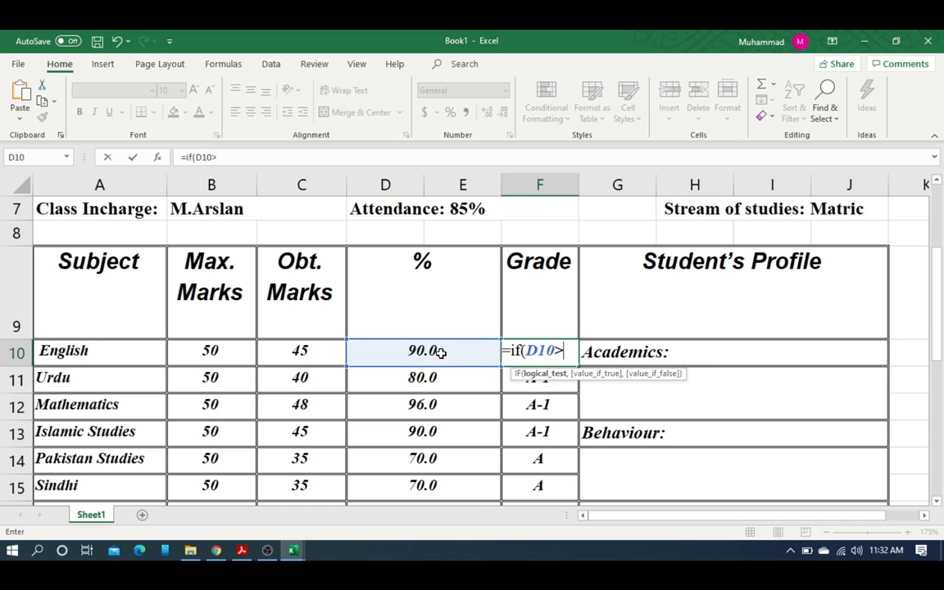
type("=8")
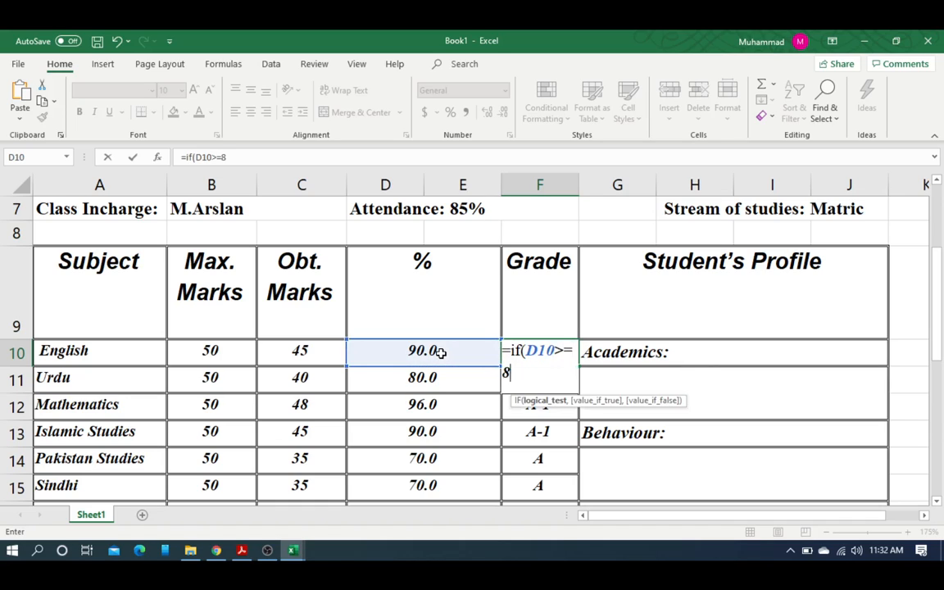
type("0,")
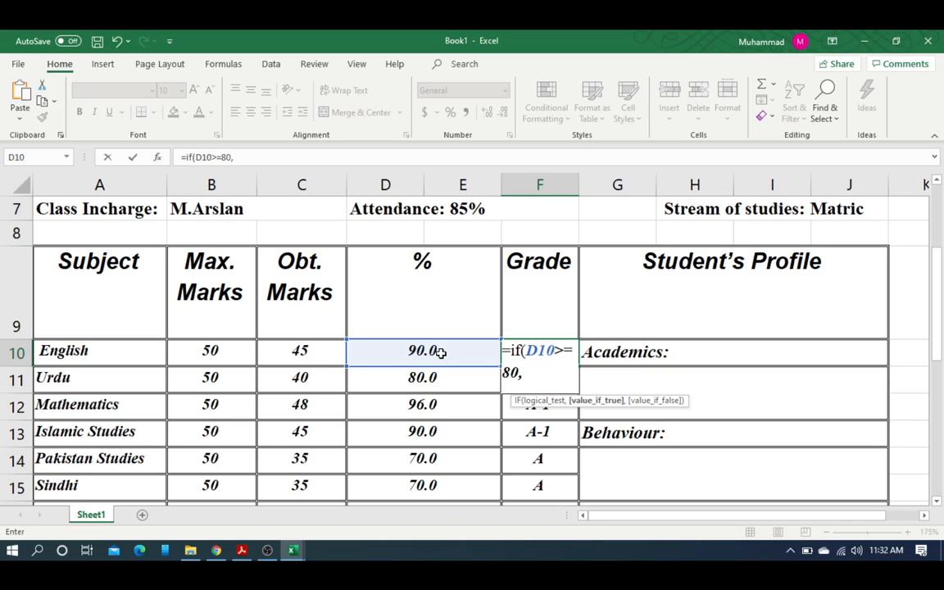
type("\"")
type("A")
type("-1")
type("\")")
key("BackSpace")
type("\",")
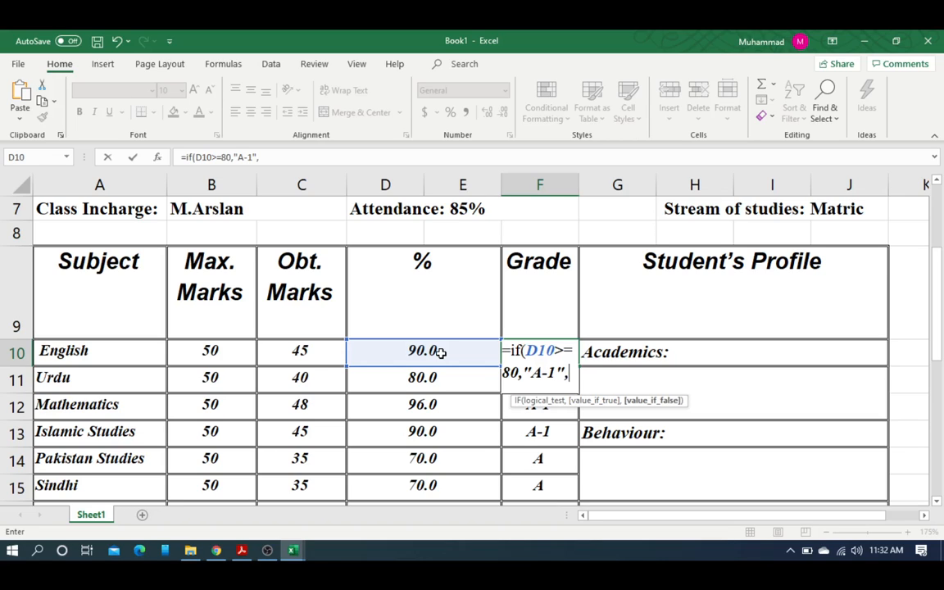
type("if")
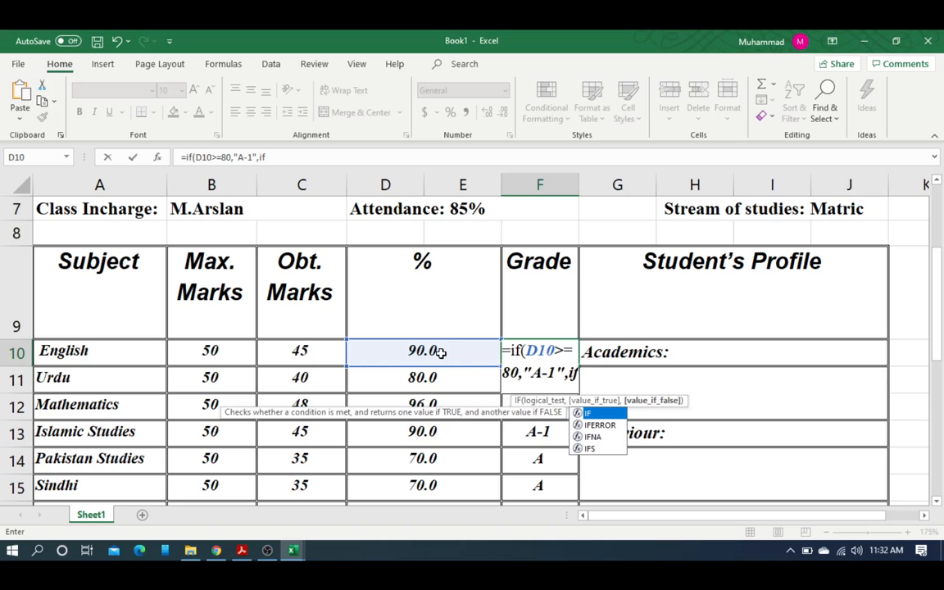
type("(")
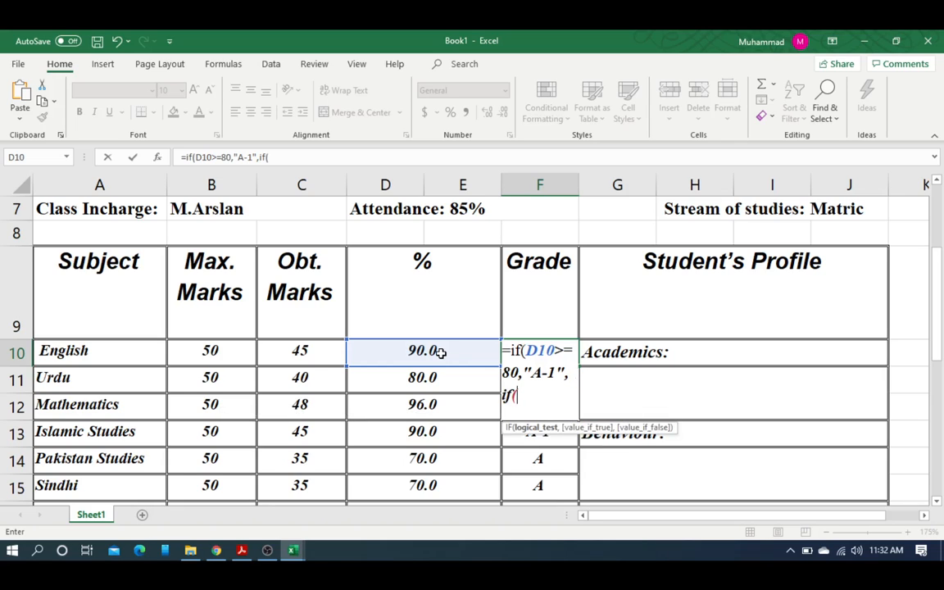
Step: Add the second condition D10>=70 returning "A", then begin the third if
left_click(441, 351)
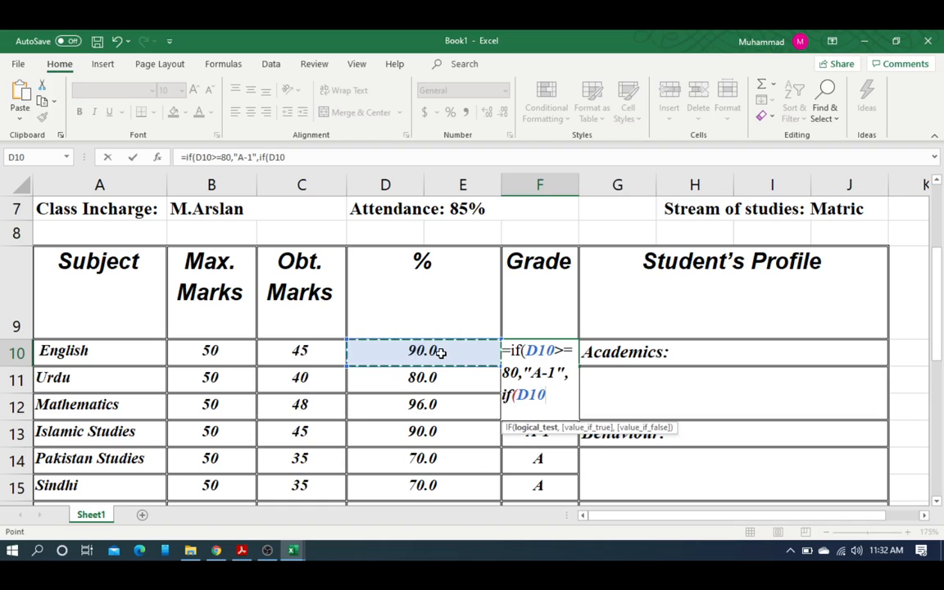
type(">=")
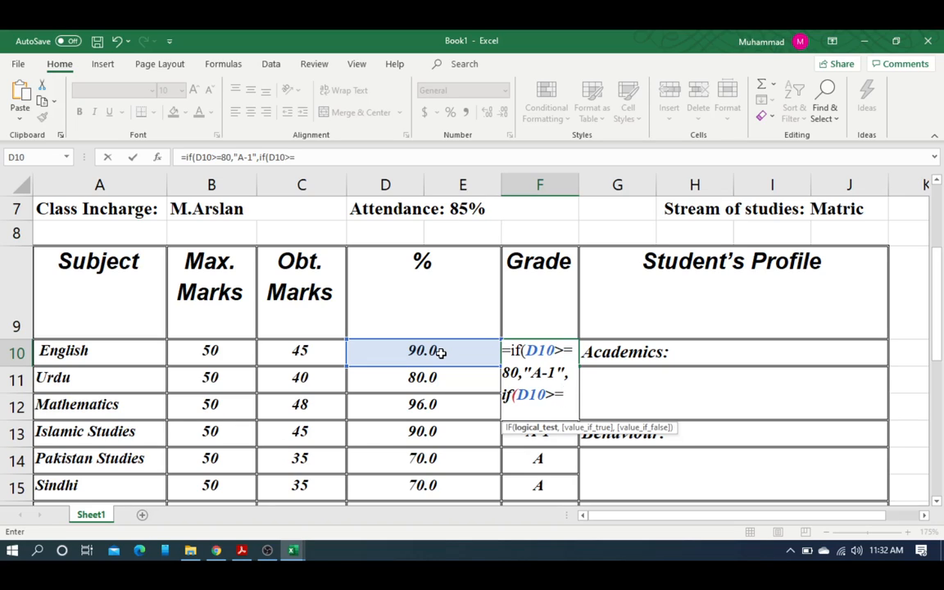
type("70")
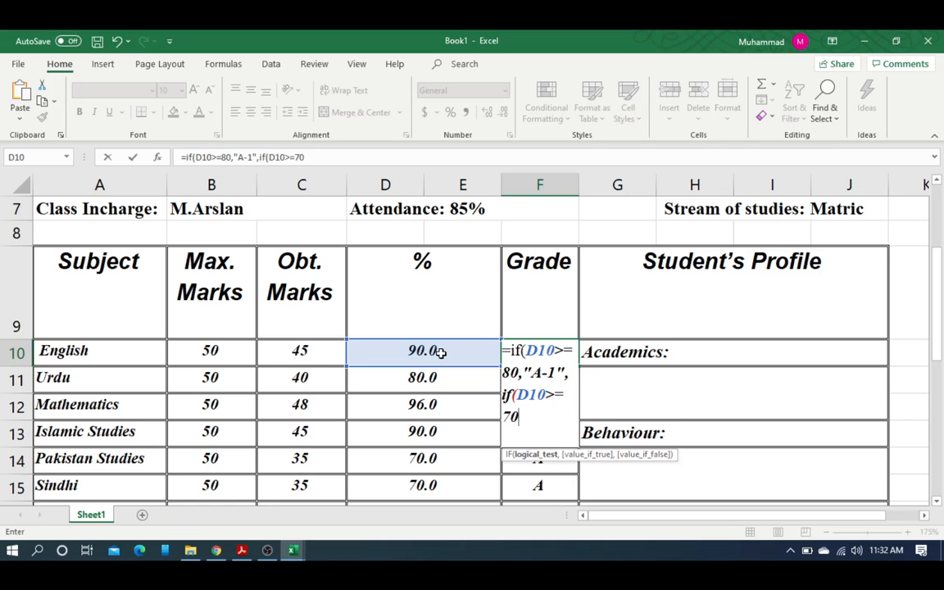
type(",\"")
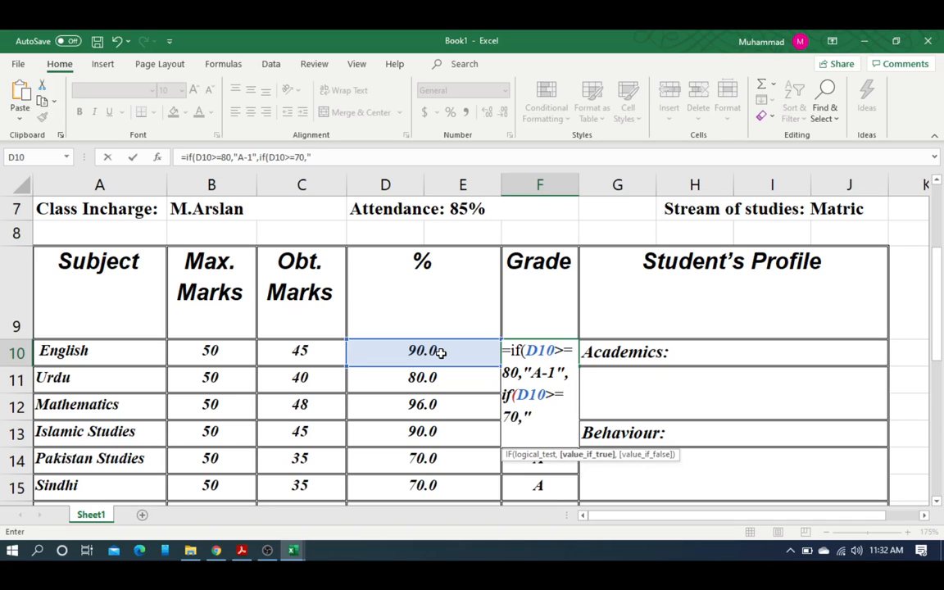
type("a")
key("BackSpace")
type("A\",")
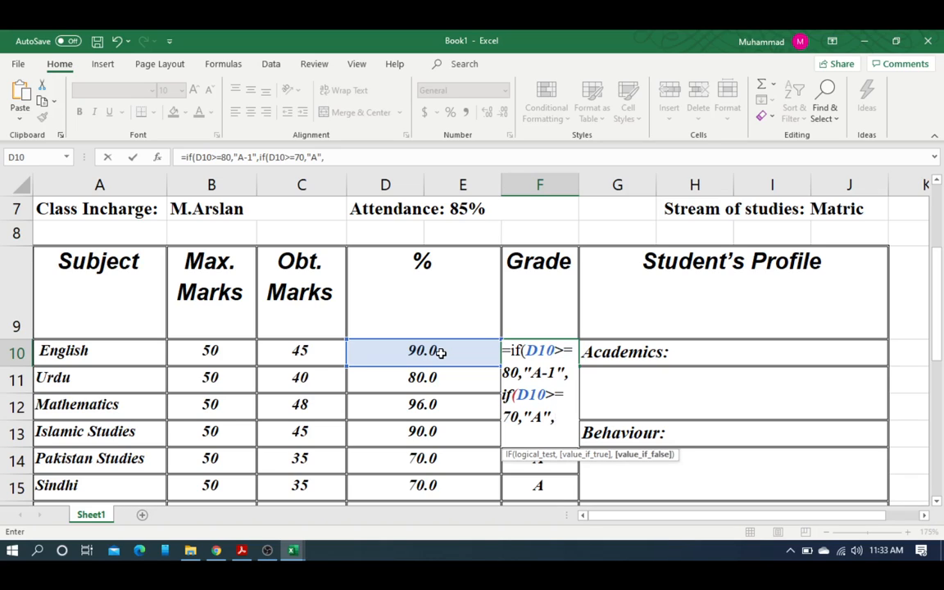
type("if")
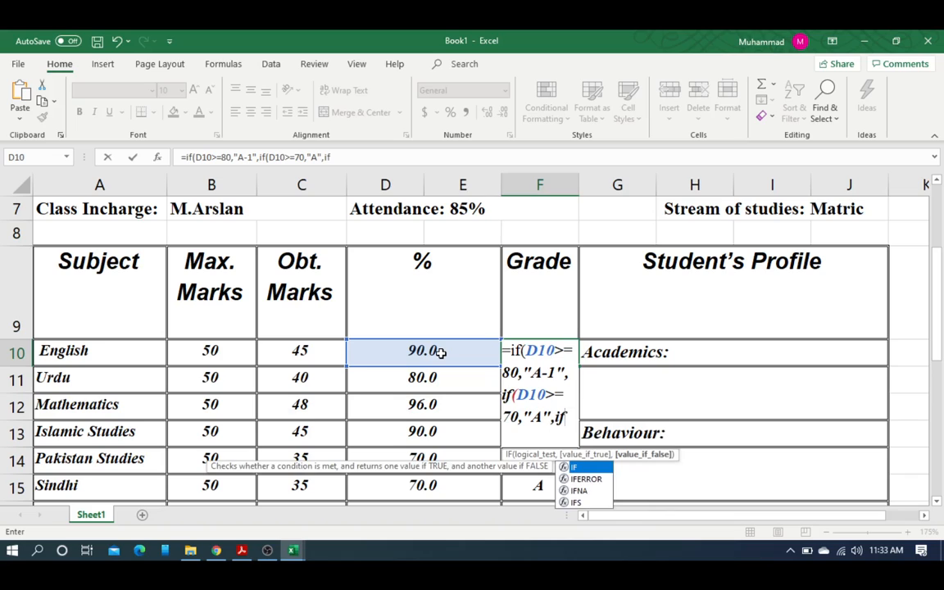
type("(")
Step: Finish with D10>=60 giving "B", else "U", close the brackets and commit so F10 shows A-1
left_click(440, 352)
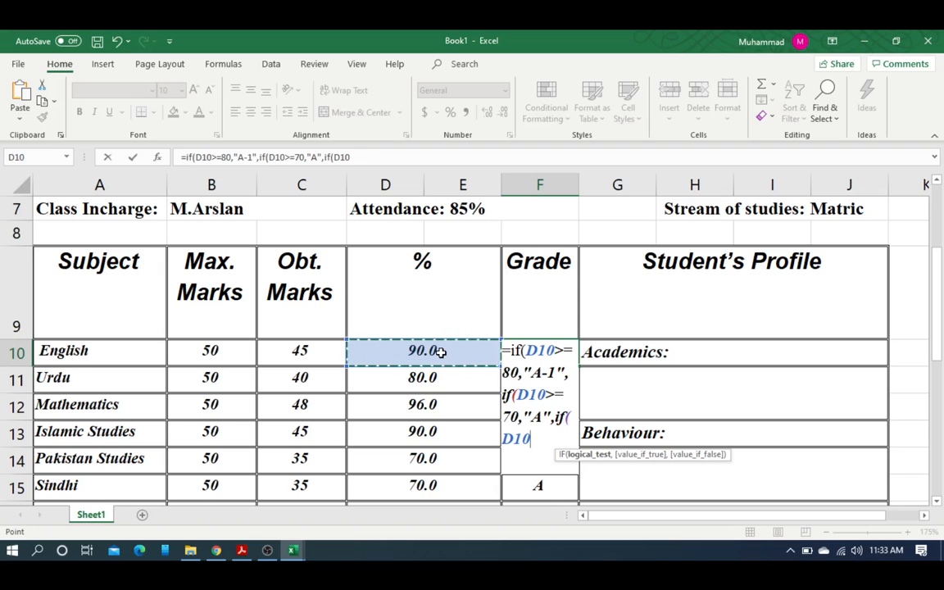
type(">=")
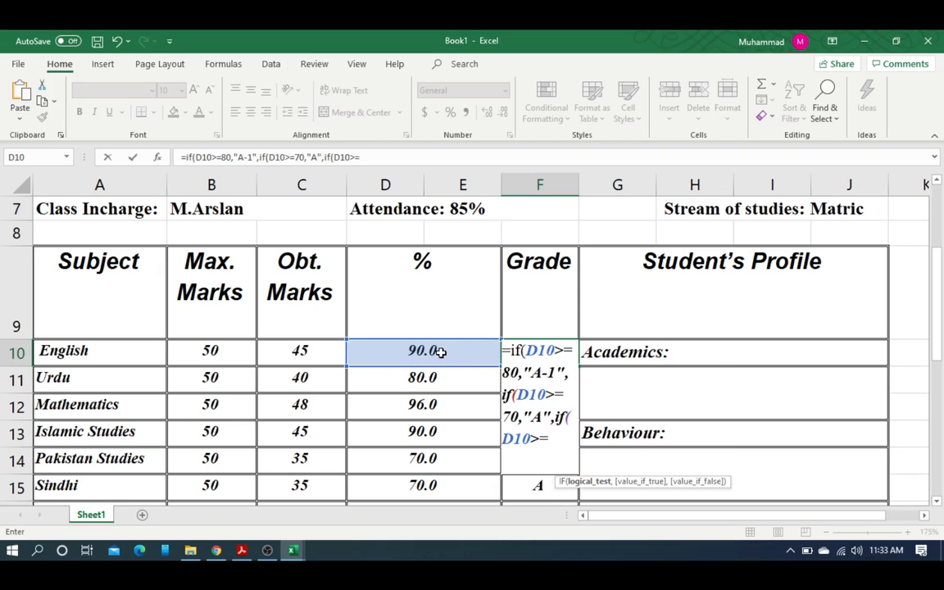
type("60,\"B")
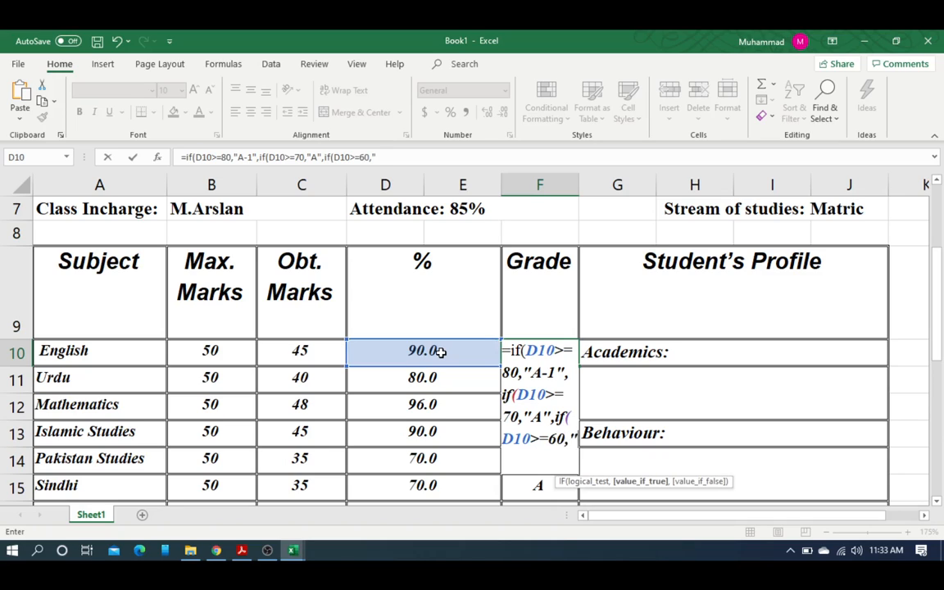
type("\",")
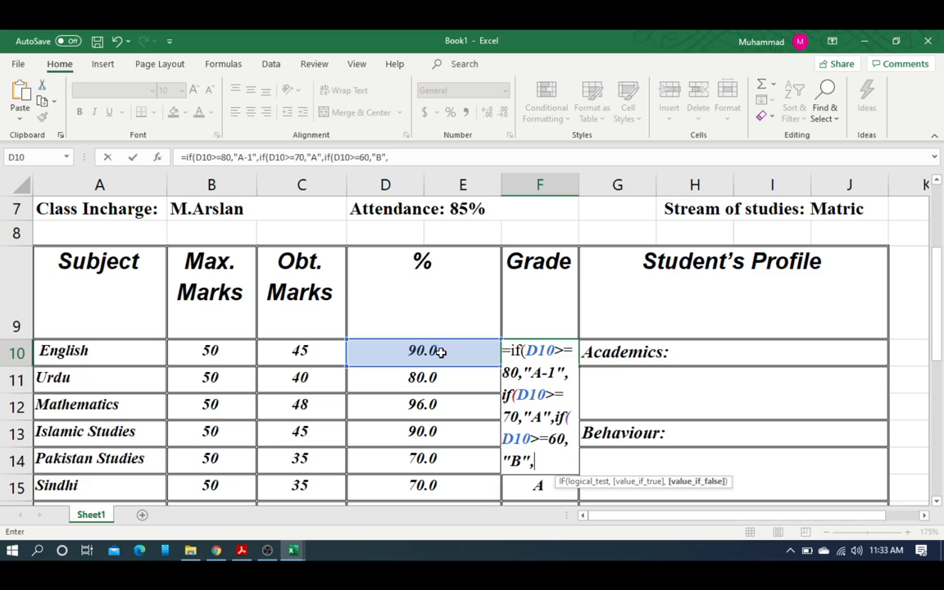
type("\"U\")")
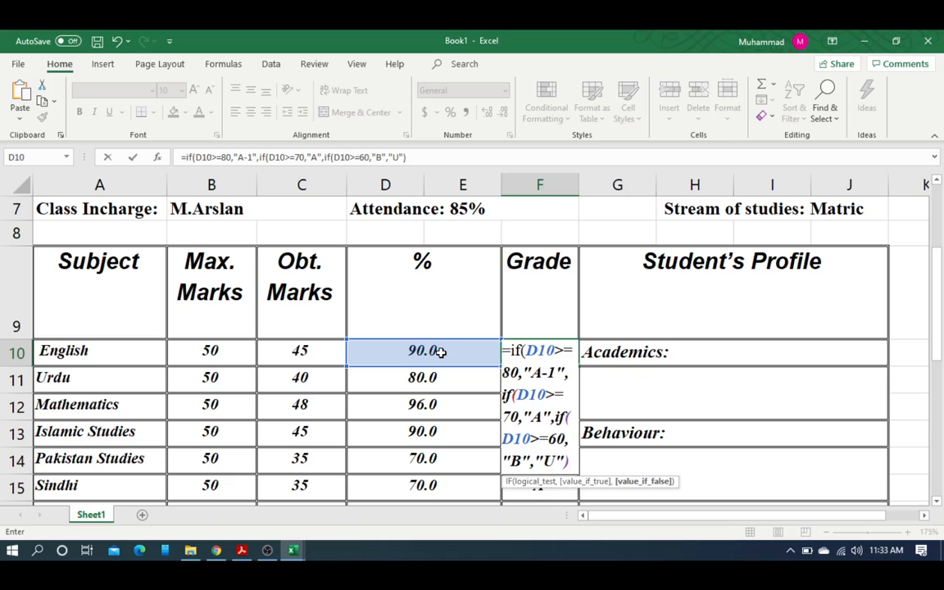
key("BackSpace")
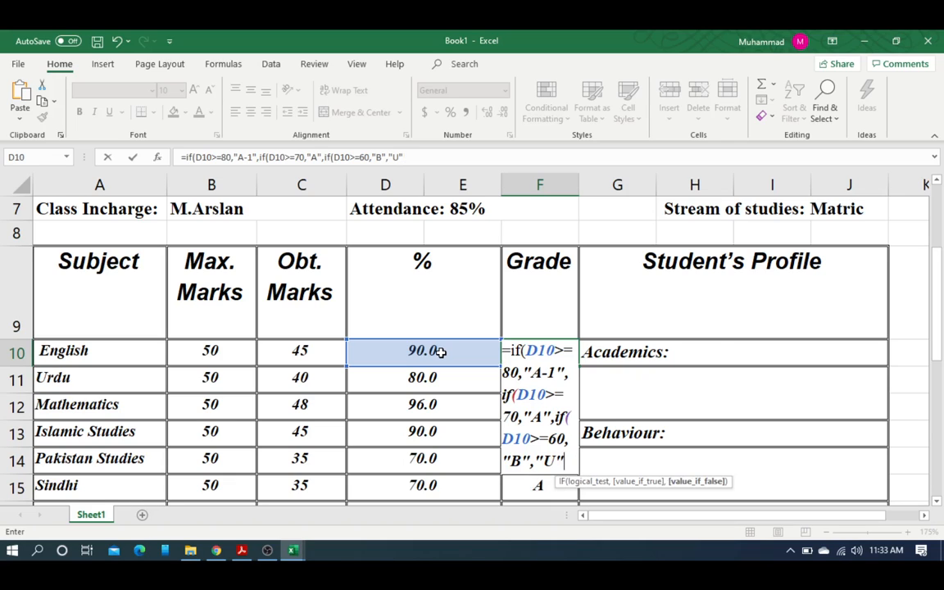
type(")")
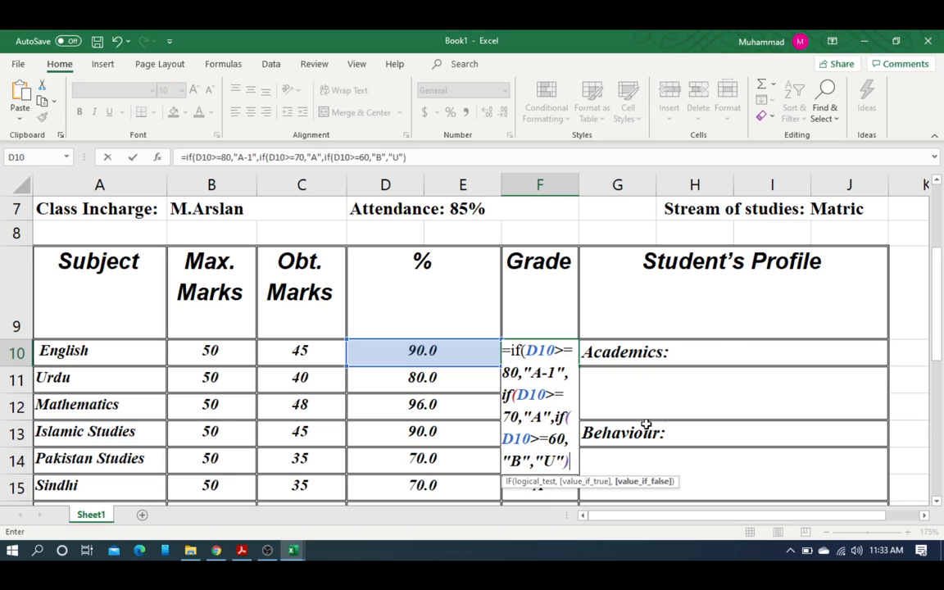
key("BackSpace")
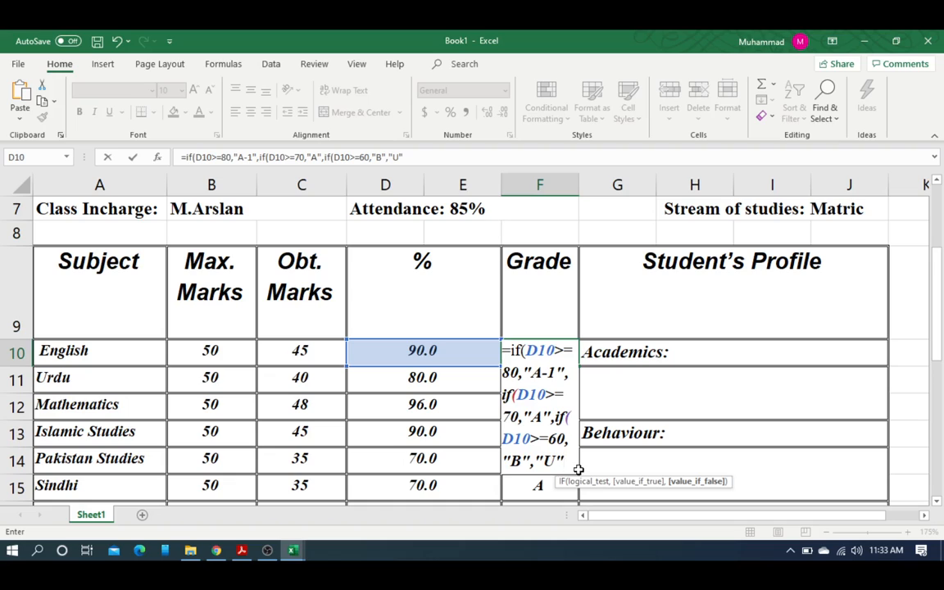
type(")")
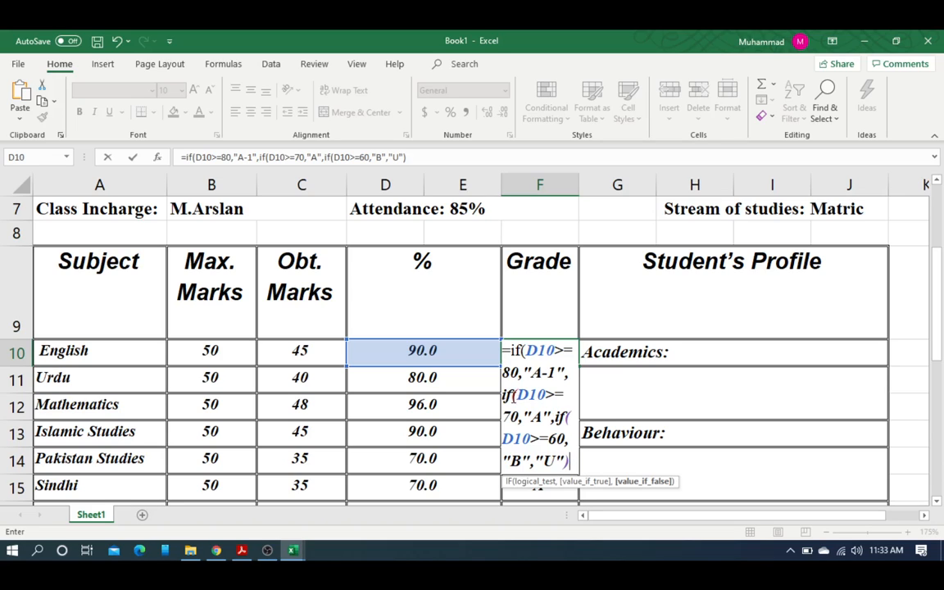
type("))")
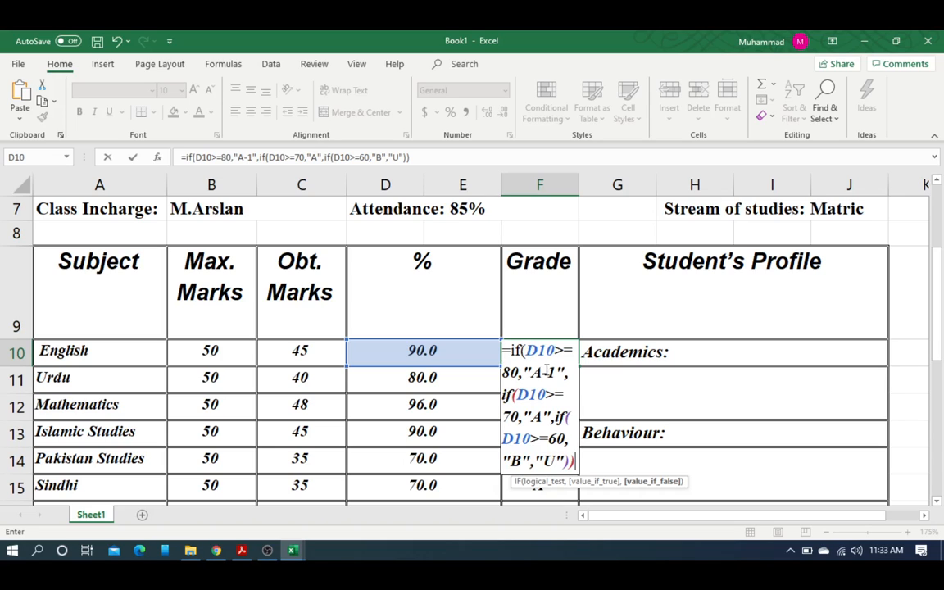
type(")")
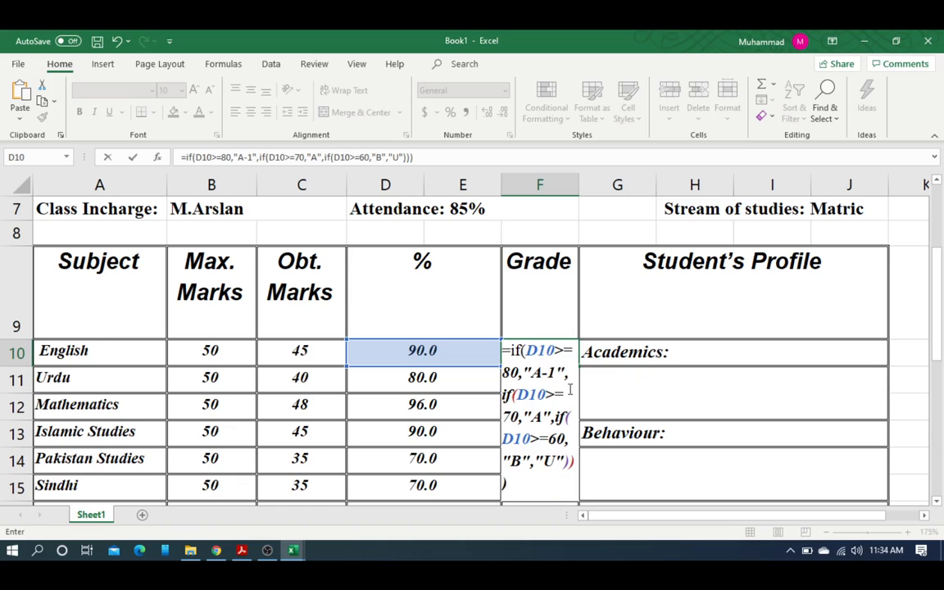
key("Return")
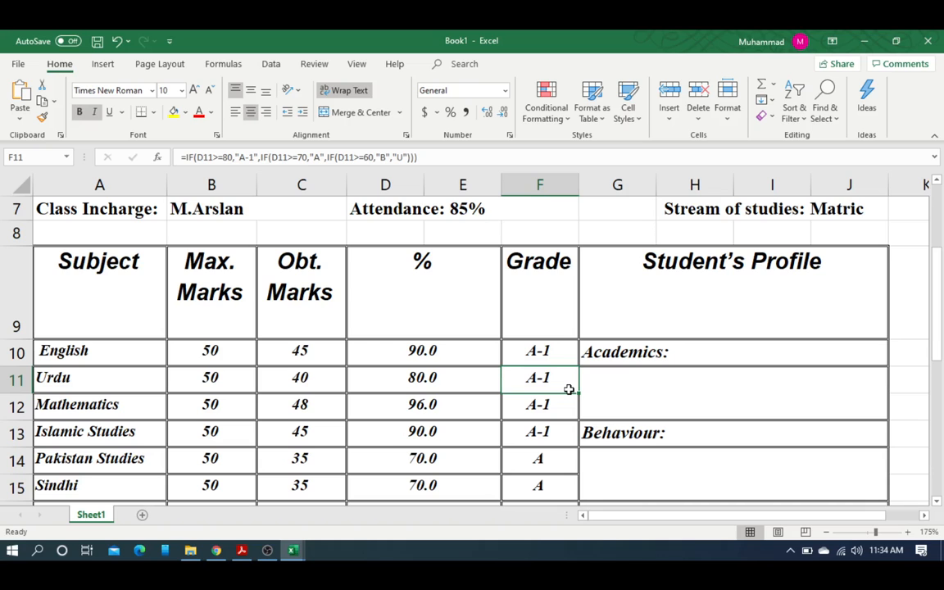
Step: Fill the grade formula from F10 down to F19 and clear the Fine Arts grade in F18
left_click(565, 362)
left_click_drag(577, 367, 556, 437)
left_click(541, 396)
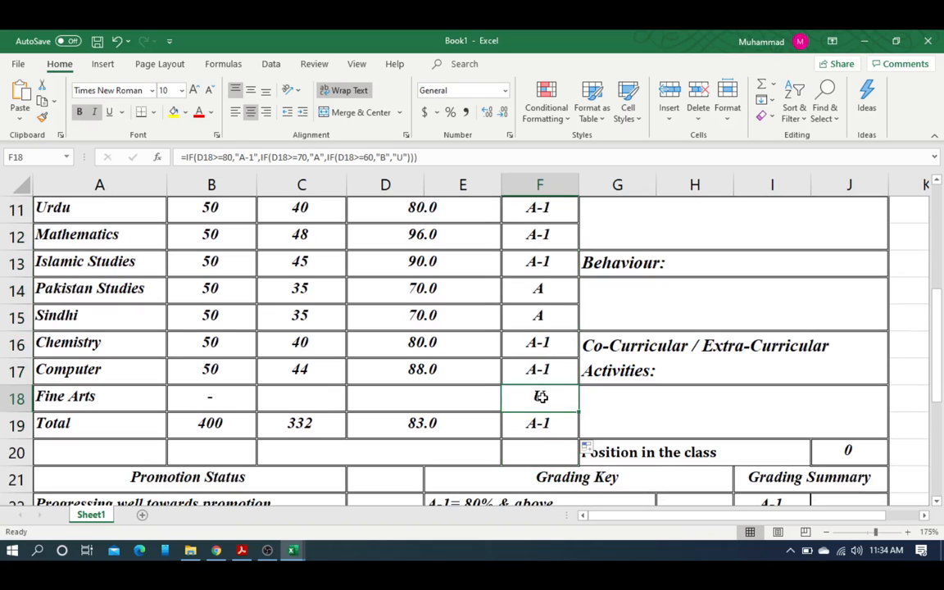
key("Delete")
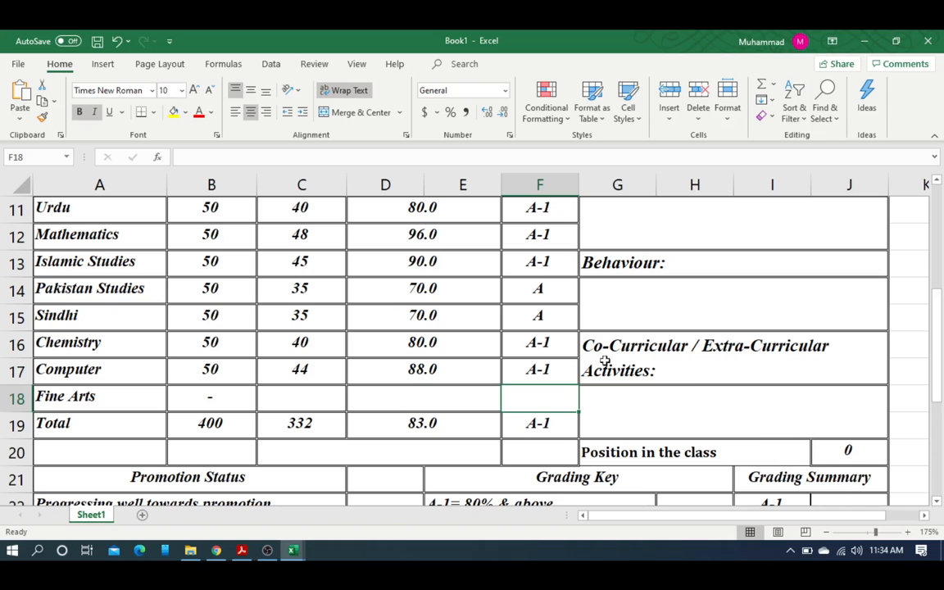
scroll(548, 342, "down", 5, "ctrl")
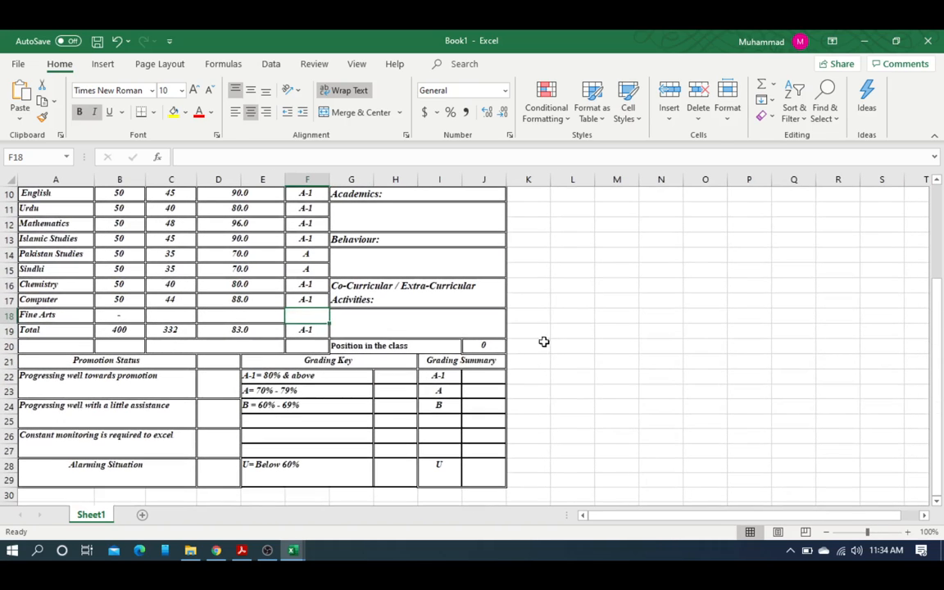
scroll(451, 329, "up", 2)
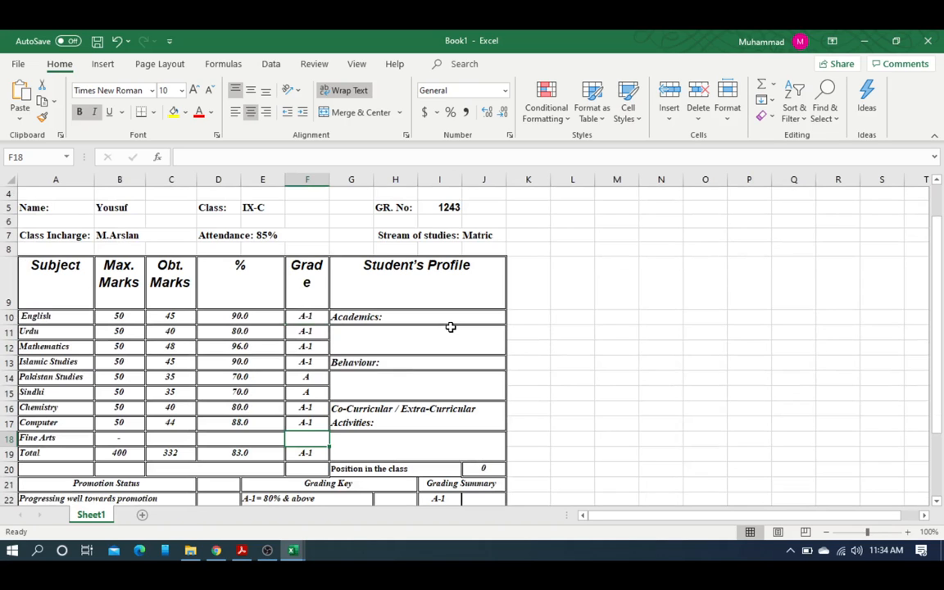
scroll(450, 332, "down", 3)
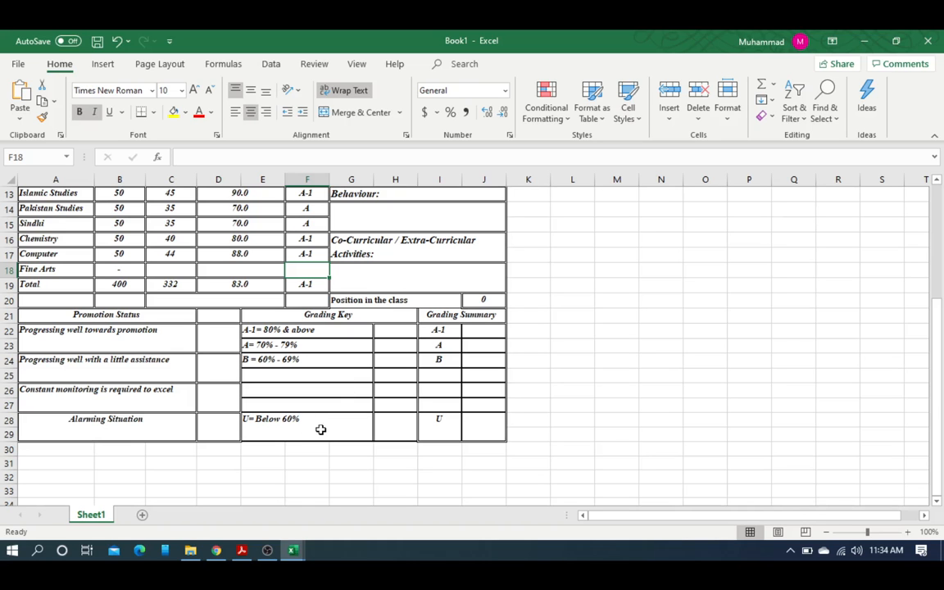
scroll(320, 429, "up", 2)
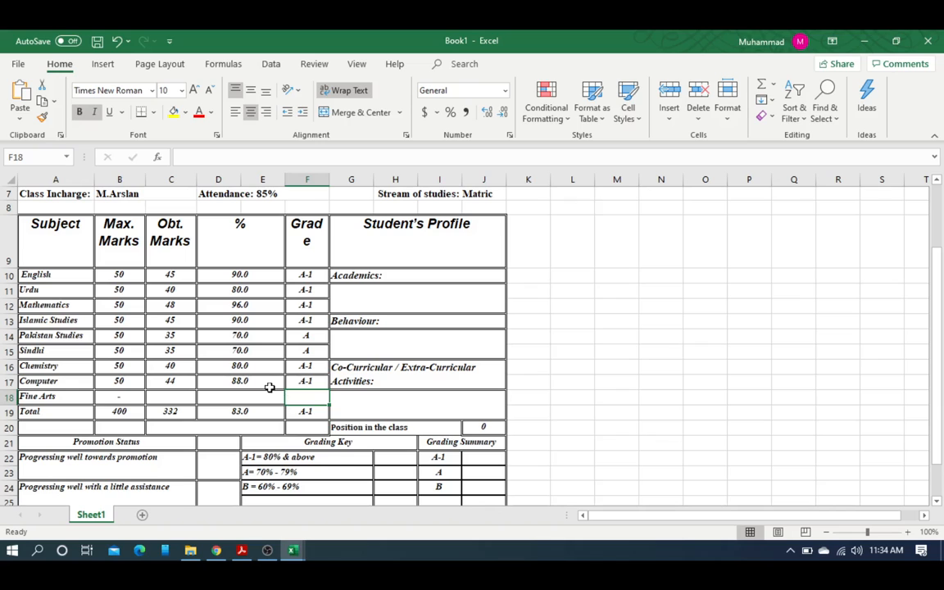
scroll(270, 387, "up", 2)
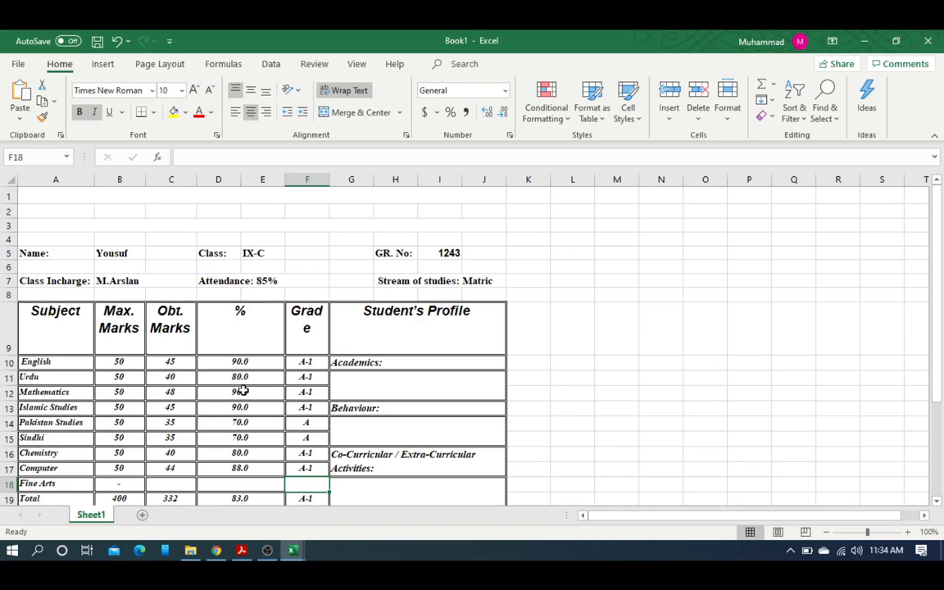
scroll(211, 384, "down", 2)
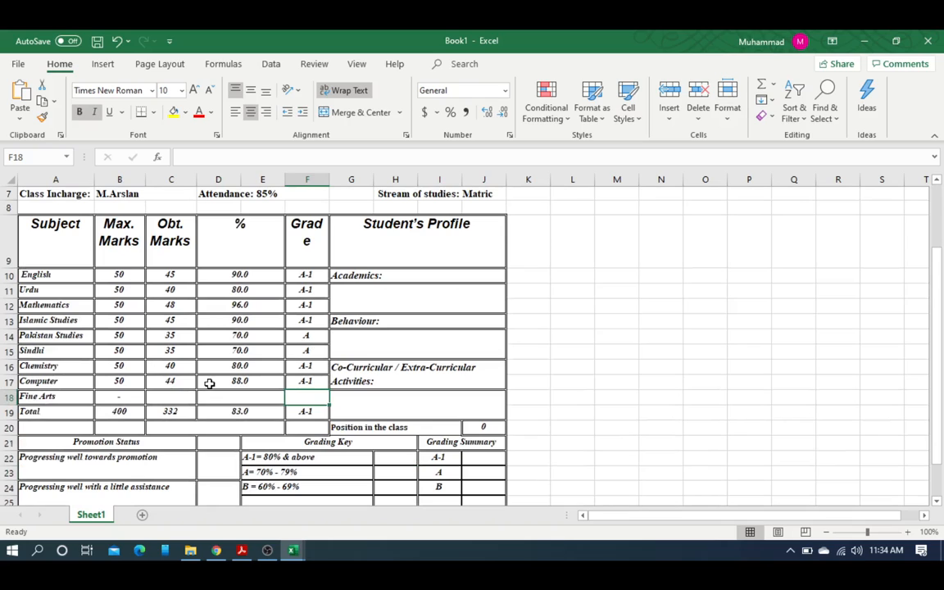
left_click(380, 303)
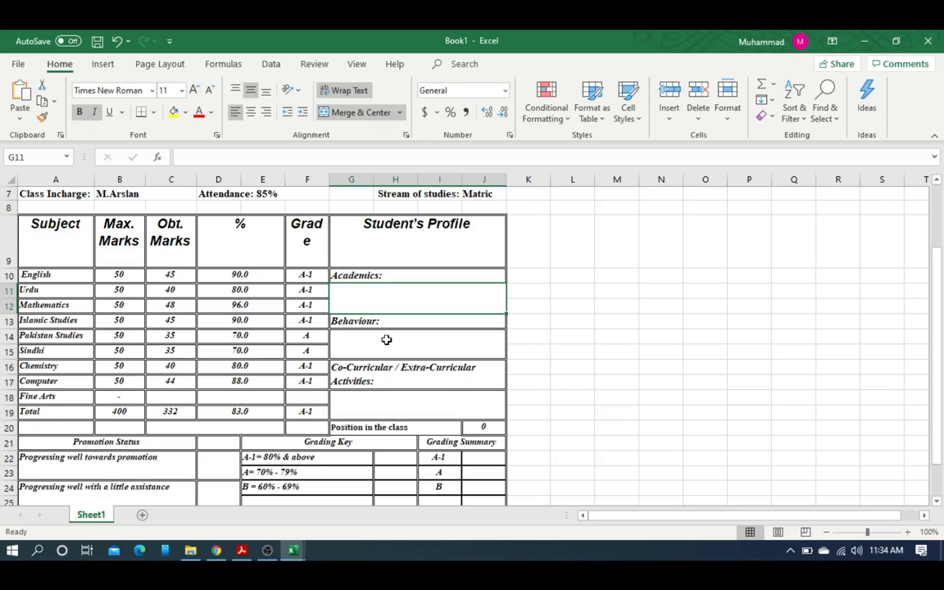
left_click(386, 339)
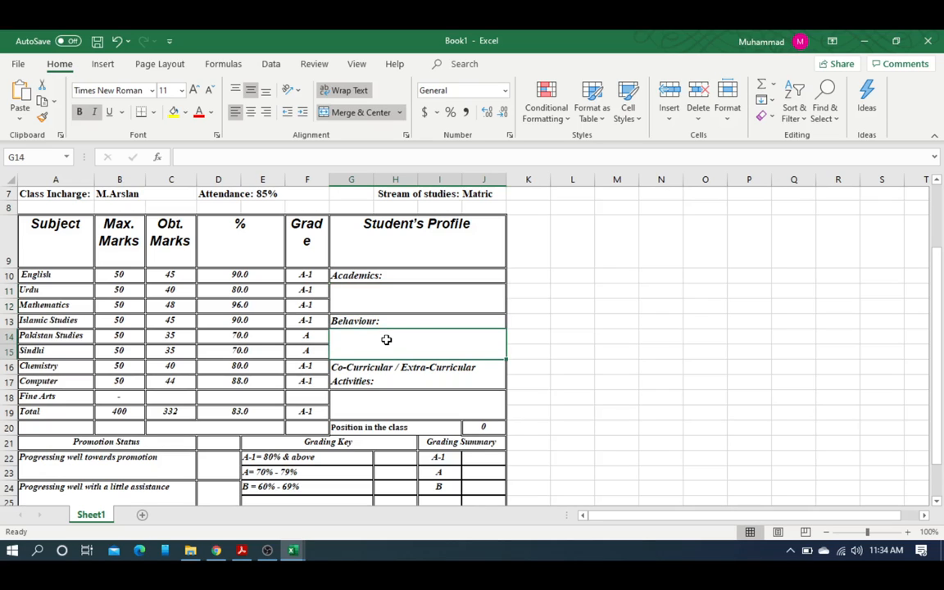
left_click(336, 394)
scroll(336, 394, "down", 1)
scroll(336, 394, "down", 1)
scroll(335, 393, "up", 2)
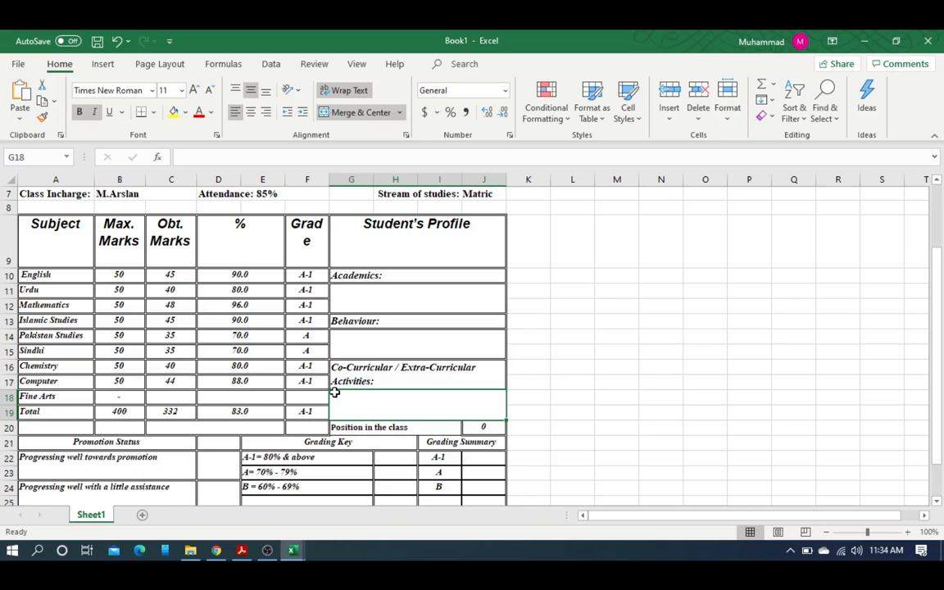
scroll(334, 393, "up", 2)
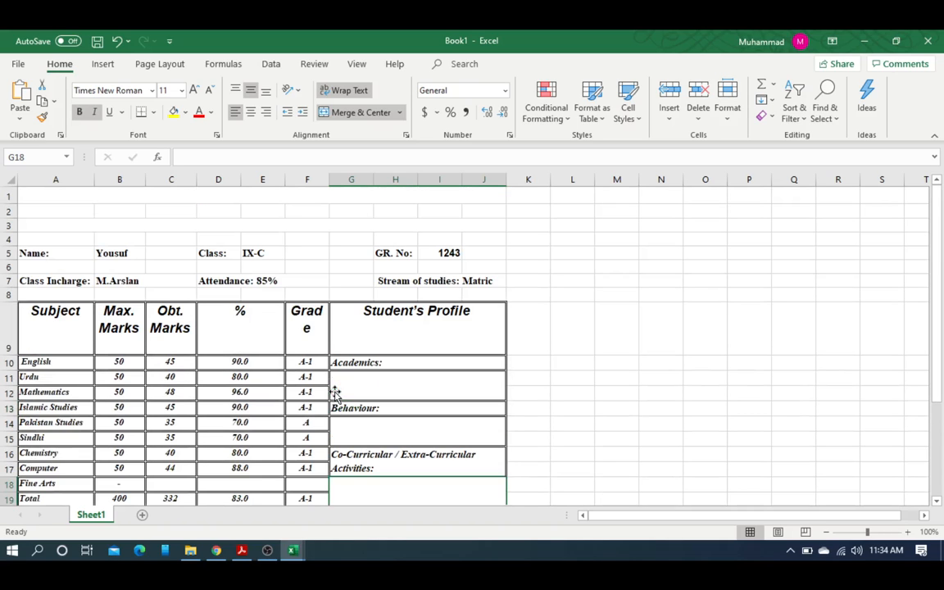